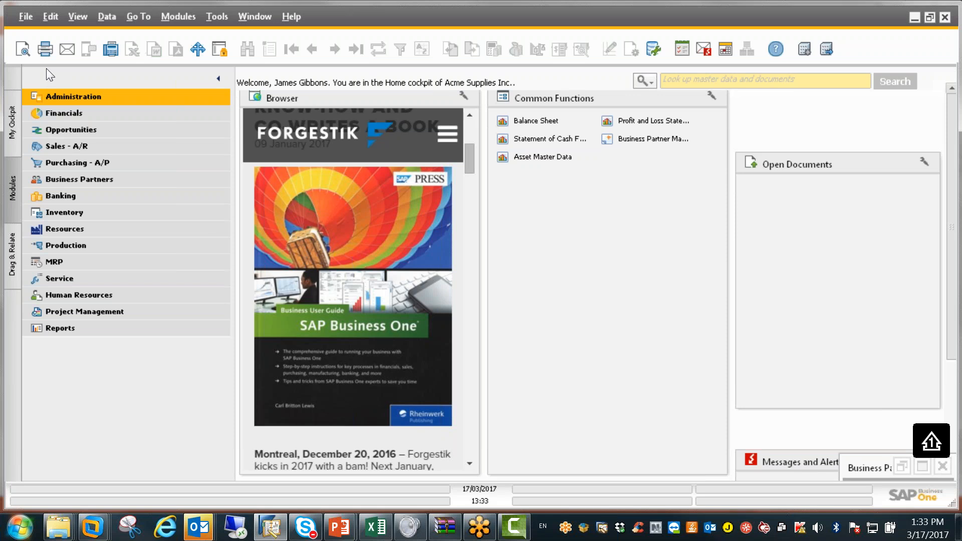
Expand the Administration module and its Setup folder.
{"action": "left_click", "coordinate": [70, 103]}
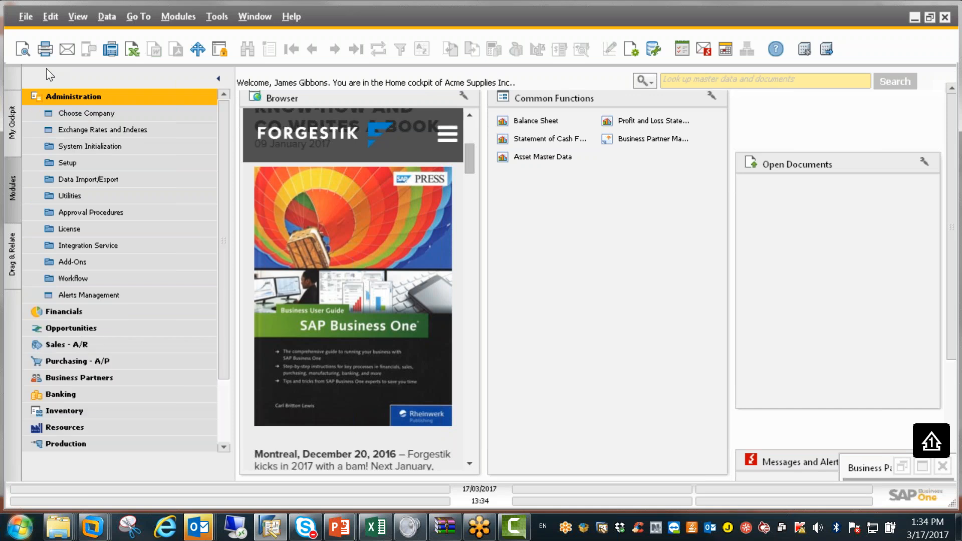
{"action": "key", "text": "Down"}
{"action": "key", "text": "Down"}
{"action": "key", "text": "Down"}
{"action": "key", "text": "Down"}
{"action": "key", "text": "Down"}
{"action": "key", "text": "Down"}
{"action": "key", "text": "Down"}
{"action": "key", "text": "Up"}
{"action": "key", "text": "Up"}
{"action": "key", "text": "Up"}
{"action": "key", "text": "Right"}
{"action": "key", "text": "Down"}
{"action": "key", "text": "Down"}
{"action": "key", "text": "Down"}
{"action": "key", "text": "Down"}
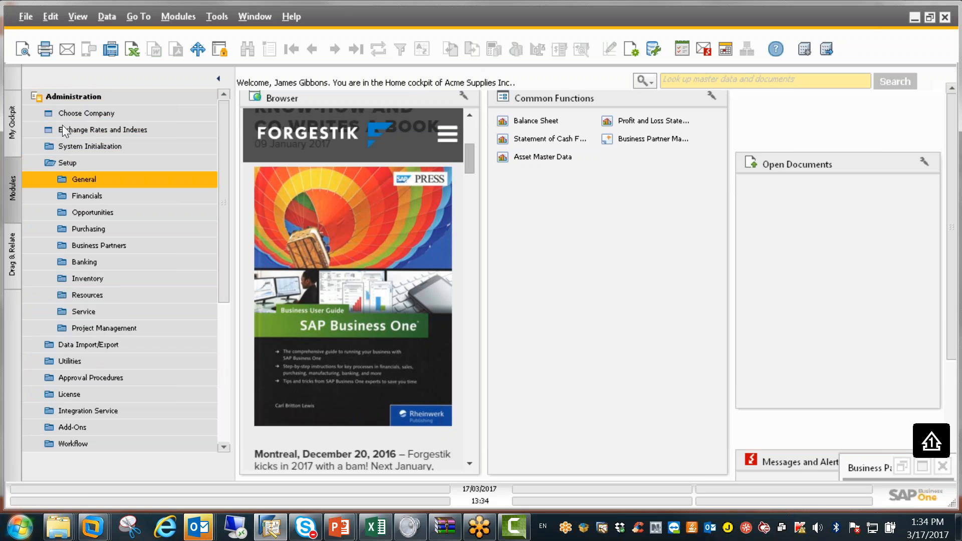
Expand the Financials folder under Administration Setup.
{"action": "key", "text": "Down"}
{"action": "key", "text": "Down"}
{"action": "key", "text": "Down"}
{"action": "key", "text": "Up"}
{"action": "key", "text": "Up"}
{"action": "key", "text": "Up"}
{"action": "key", "text": "Up"}
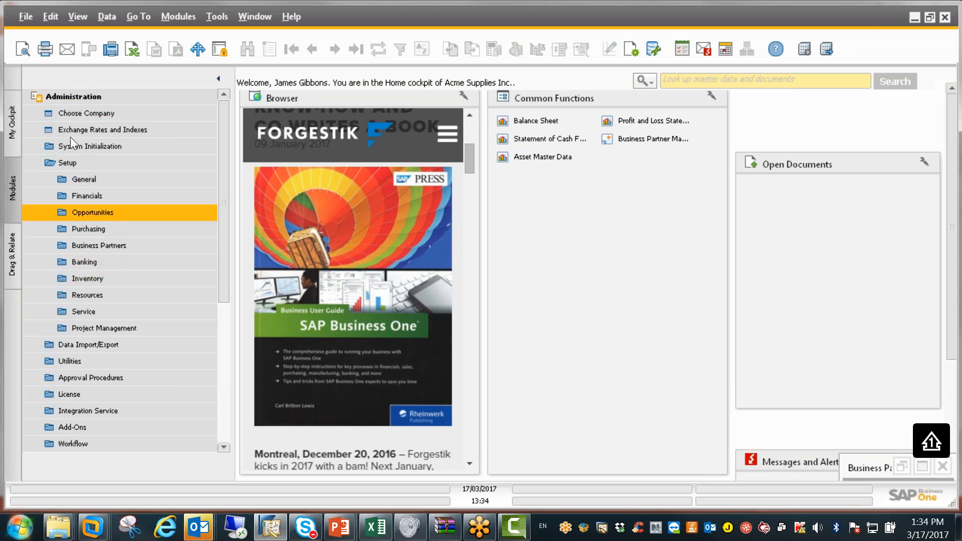
{"action": "key", "text": "Up"}
{"action": "key", "text": "Right"}
Expand the Fixed Assets folder within the Financials setup.
{"action": "key", "text": "Down"}
{"action": "key", "text": "Down"}
{"action": "key", "text": "Down"}
{"action": "key", "text": "Down"}
{"action": "key", "text": "Down"}
{"action": "key", "text": "Down"}
{"action": "key", "text": "Down"}
{"action": "key", "text": "Down"}
{"action": "key", "text": "Down"}
{"action": "key", "text": "Down"}
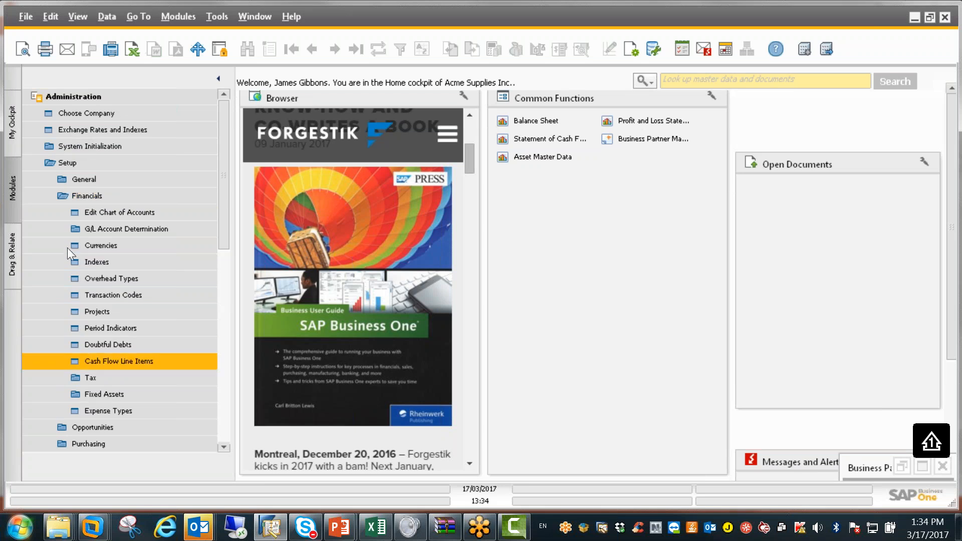
{"action": "key", "text": "Down"}
{"action": "key", "text": "Down"}
{"action": "key", "text": "Right"}
Examine the Fixed Assets setup entries from Account Determination through Attribute Groups, ending on Account Determination.
{"action": "key", "text": "Down"}
{"action": "key", "text": "Down"}
{"action": "key", "text": "Up"}
{"action": "key", "text": "Up"}
{"action": "key", "text": "Up"}
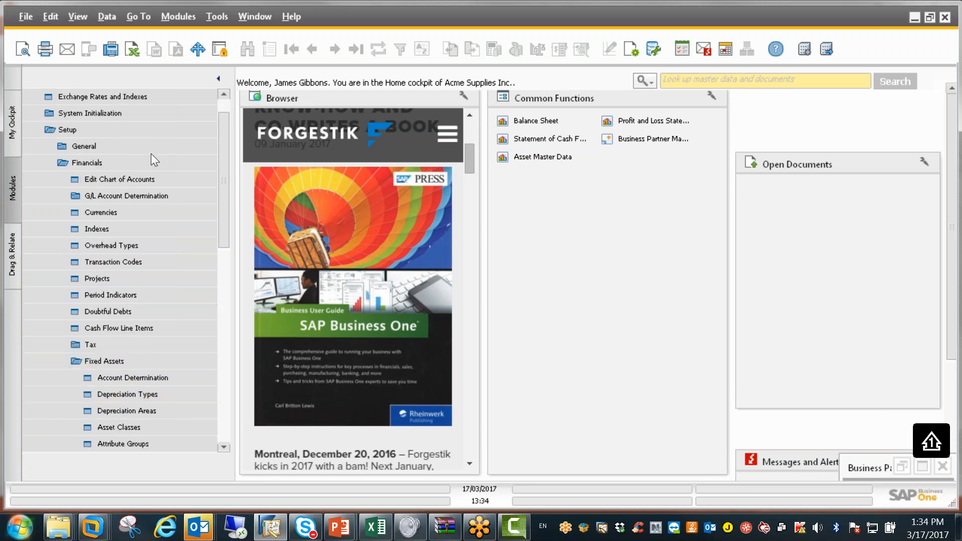
{"action": "scroll", "coordinate": [150, 160], "scroll_direction": "down", "scroll_amount": 3}
{"action": "scroll", "coordinate": [150, 190], "scroll_direction": "down", "scroll_amount": 1}
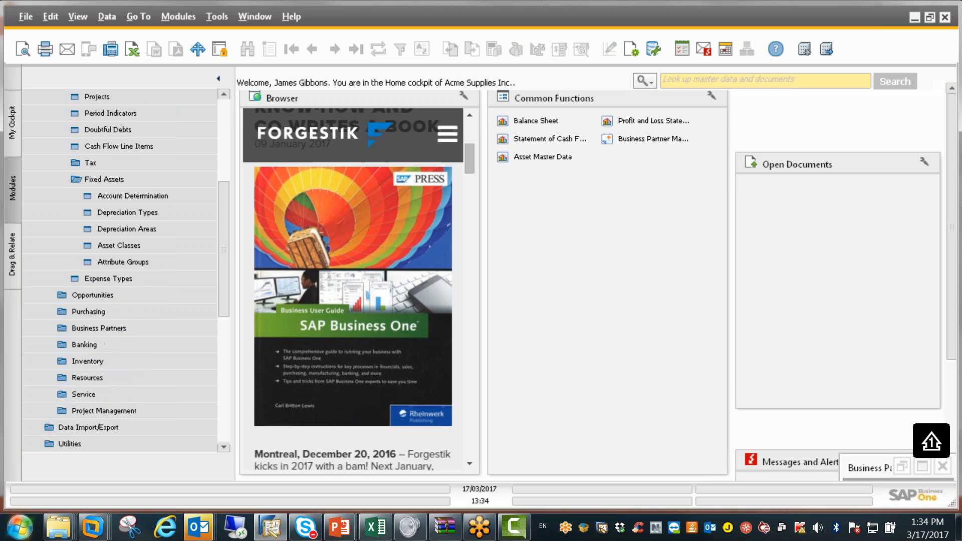
{"action": "key", "text": "Up"}
{"action": "key", "text": "Up"}
{"action": "key", "text": "Up"}
{"action": "key", "text": "Up"}
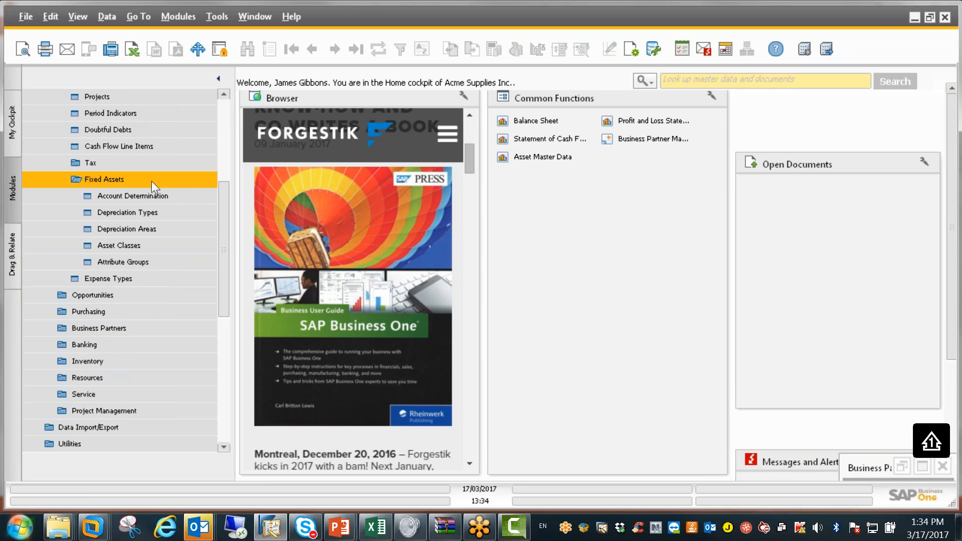
{"action": "key", "text": "Down"}
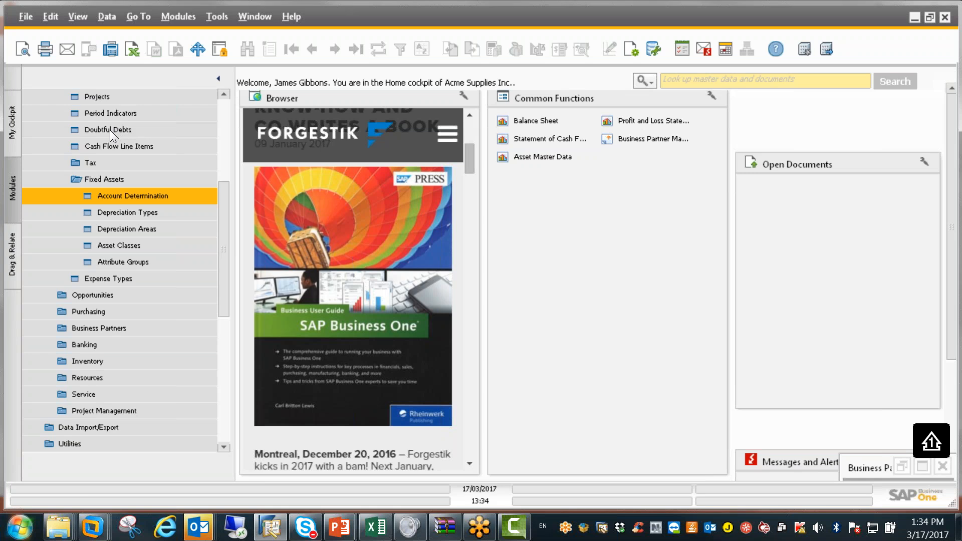
{"action": "key", "text": "Down"}
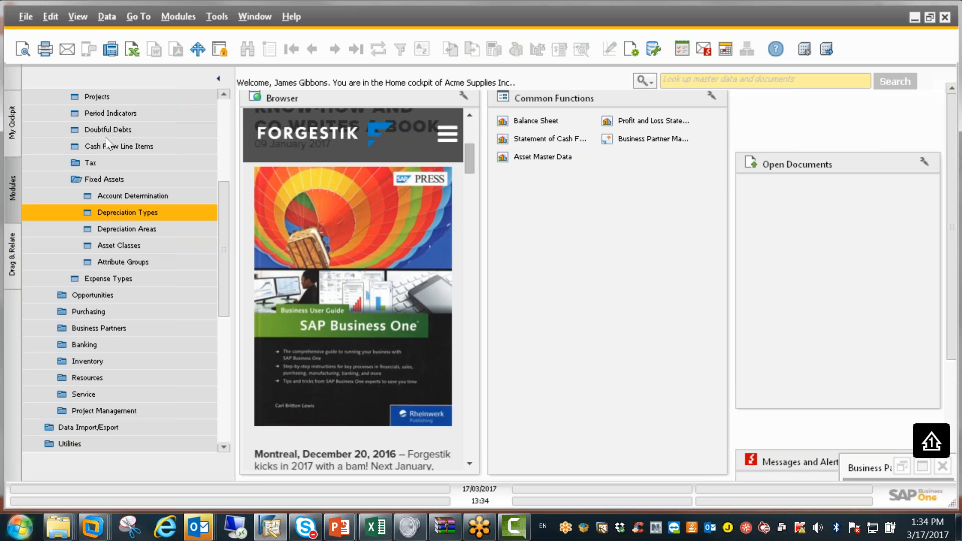
{"action": "key", "text": "Down"}
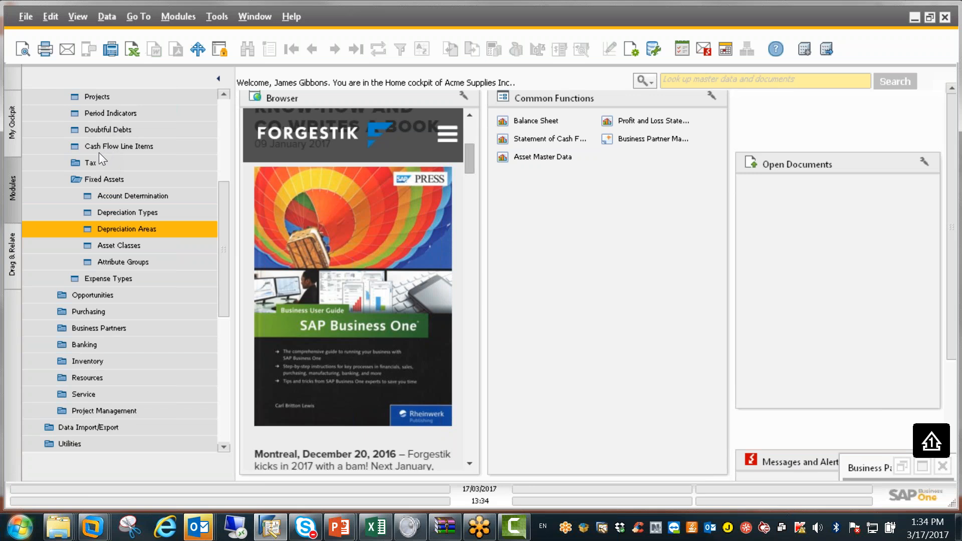
{"action": "key", "text": "Down"}
{"action": "key", "text": "Down"}
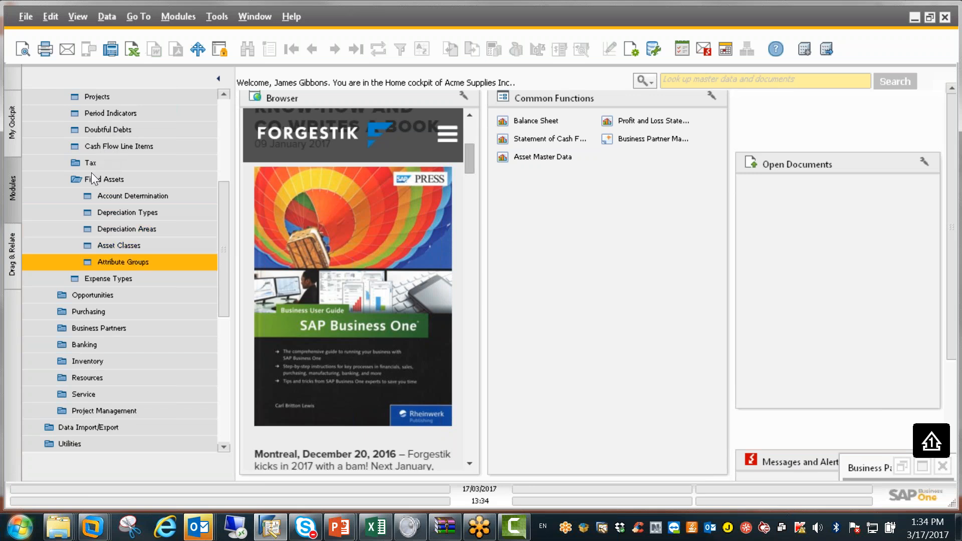
{"action": "key", "text": "Up"}
{"action": "key", "text": "Up"}
{"action": "key", "text": "Up"}
{"action": "key", "text": "Up"}
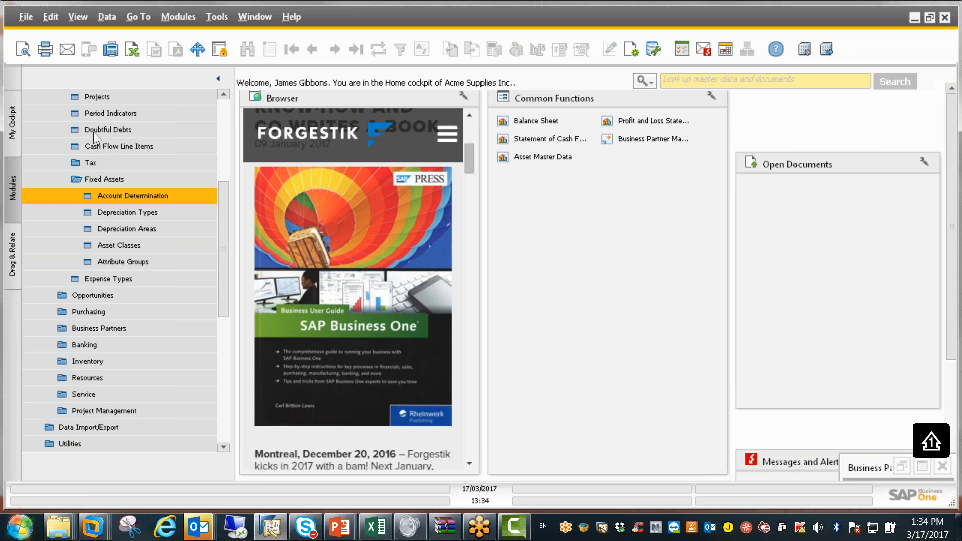
Open the fixed asset Account Determination setup, browse back to the Buildings record and check its Building account in the chart of accounts.
{"action": "key", "text": "Return"}
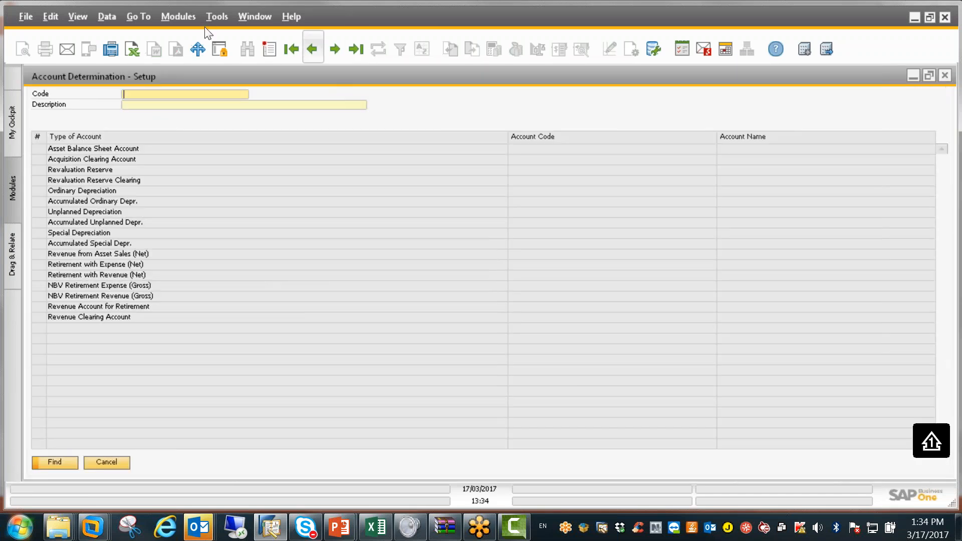
{"action": "left_click", "coordinate": [311, 49]}
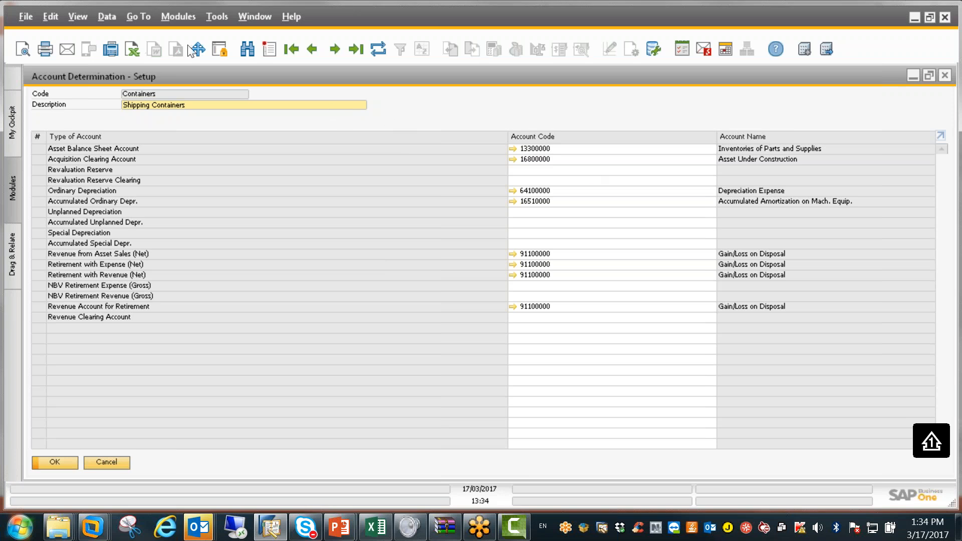
{"action": "left_click", "coordinate": [312, 49]}
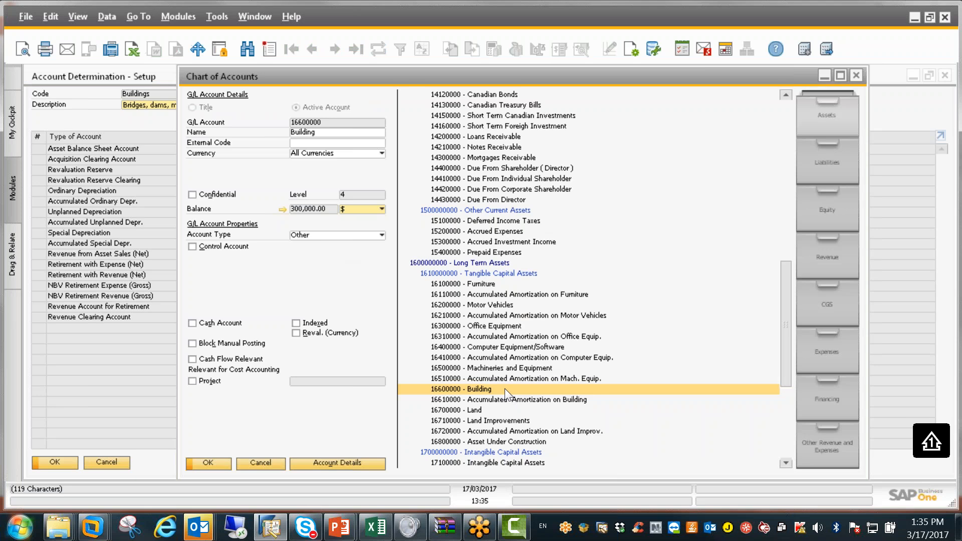
{"action": "key", "text": "Escape"}
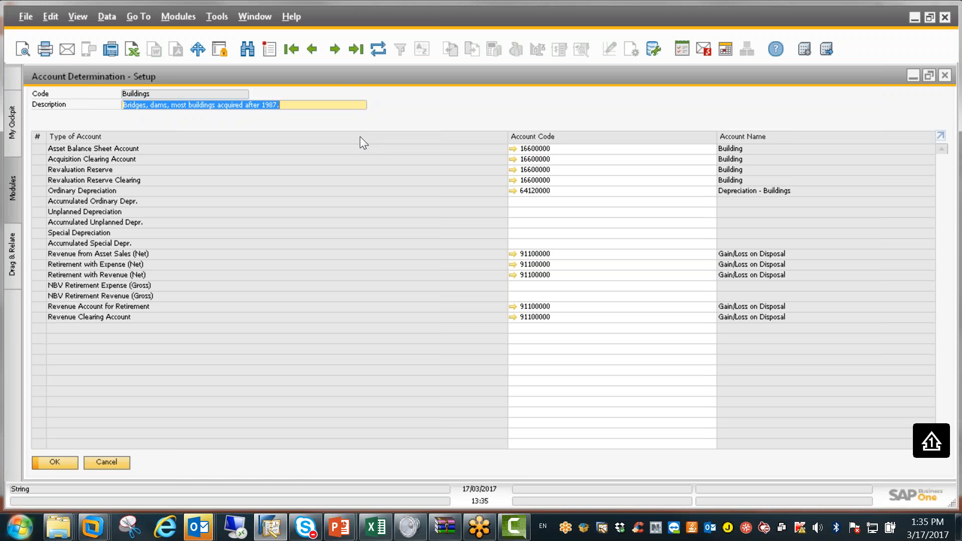
View the list of accounts available for Unplanned Depreciation in the Buildings record without choosing one.
{"action": "key", "text": "Tab"}
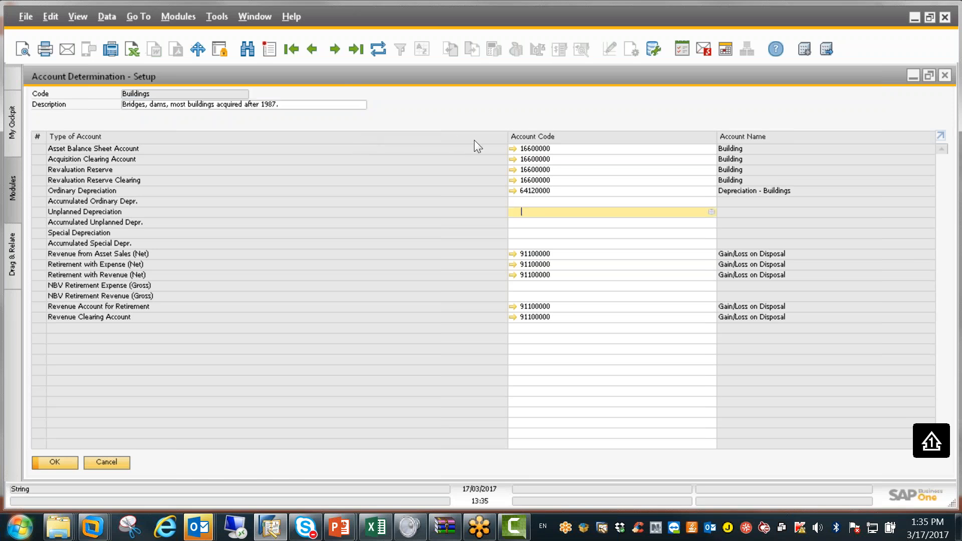
{"action": "key", "text": "Tab"}
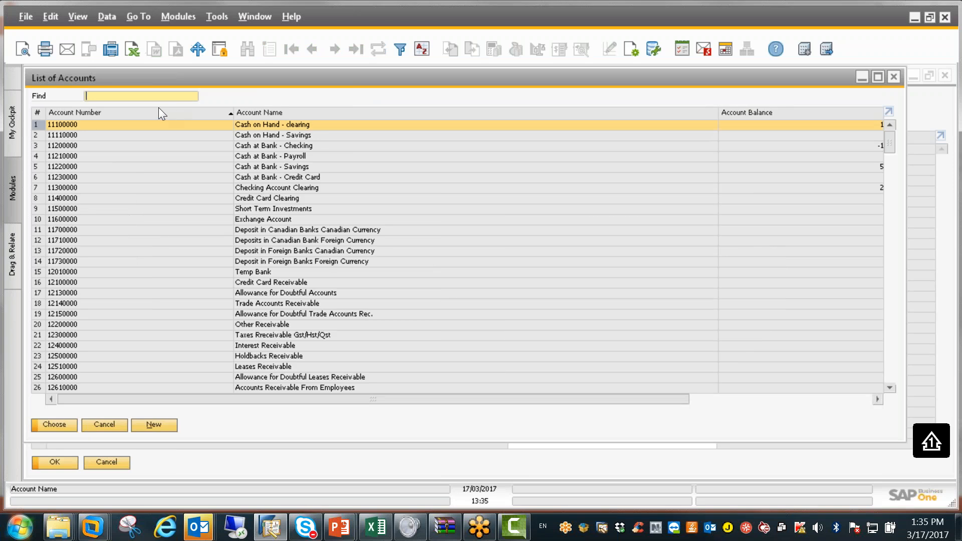
{"action": "key", "text": "Escape"}
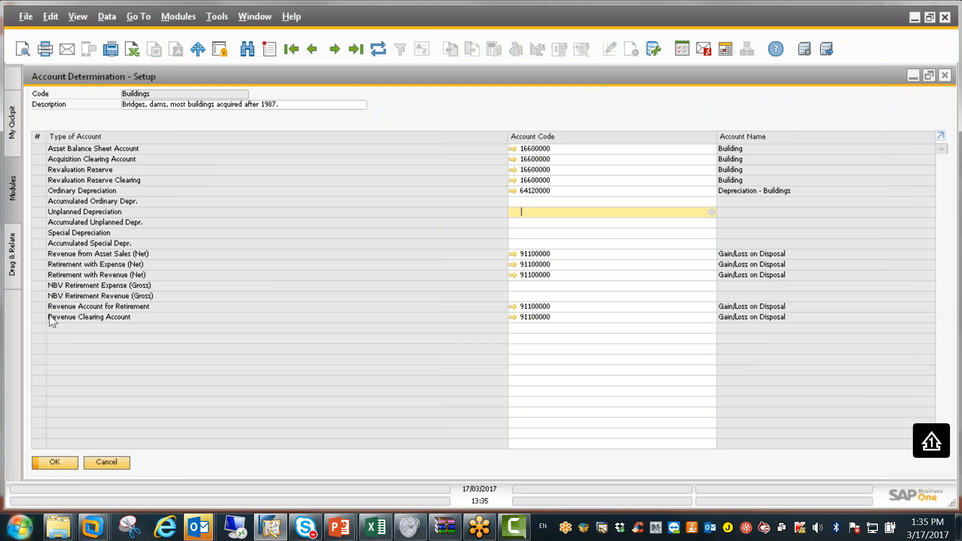
Close the account determination setup, open the Depreciation Types setup and display the Class3 record.
{"action": "key", "text": "Return"}
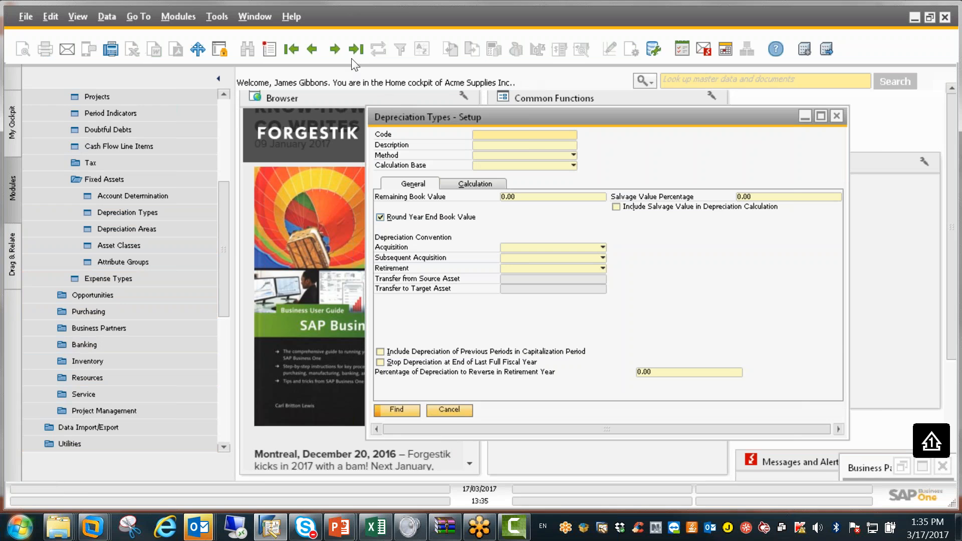
{"action": "key", "text": "ctrl+Page_Up"}
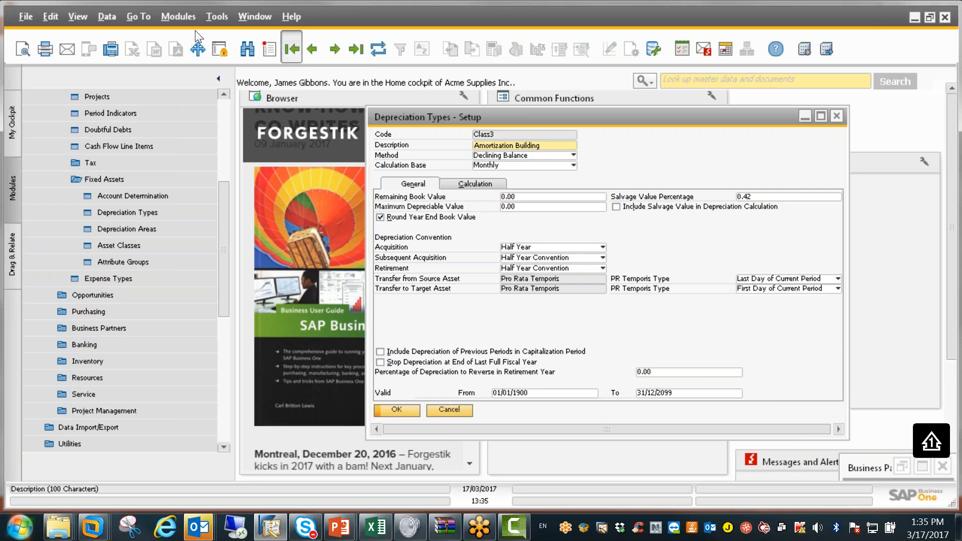
{"action": "key", "text": "ctrl+Page_Down"}
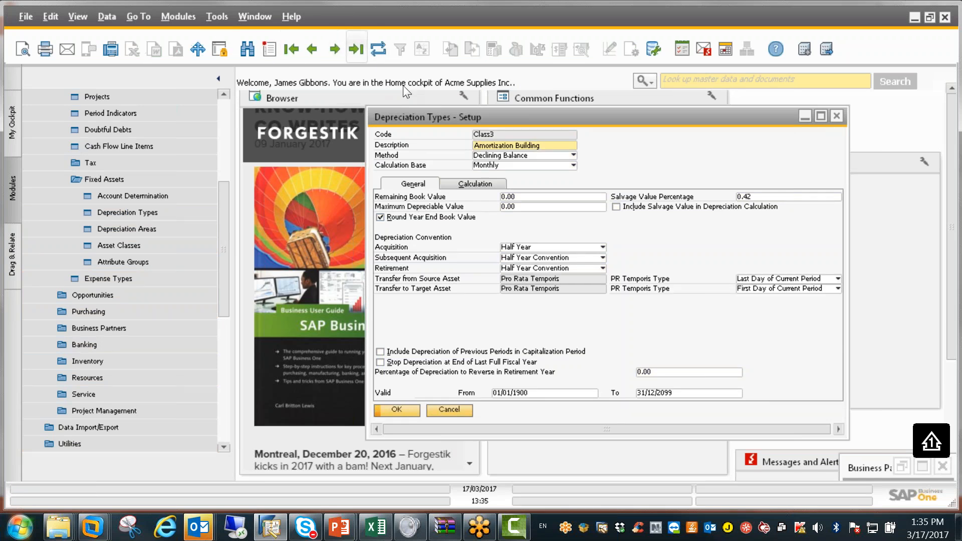
Examine the available depreciation methods for the Class3 depreciation type, leaving the list without changing the selection.
{"action": "key", "text": "Tab"}
{"action": "key", "text": "alt+Down"}
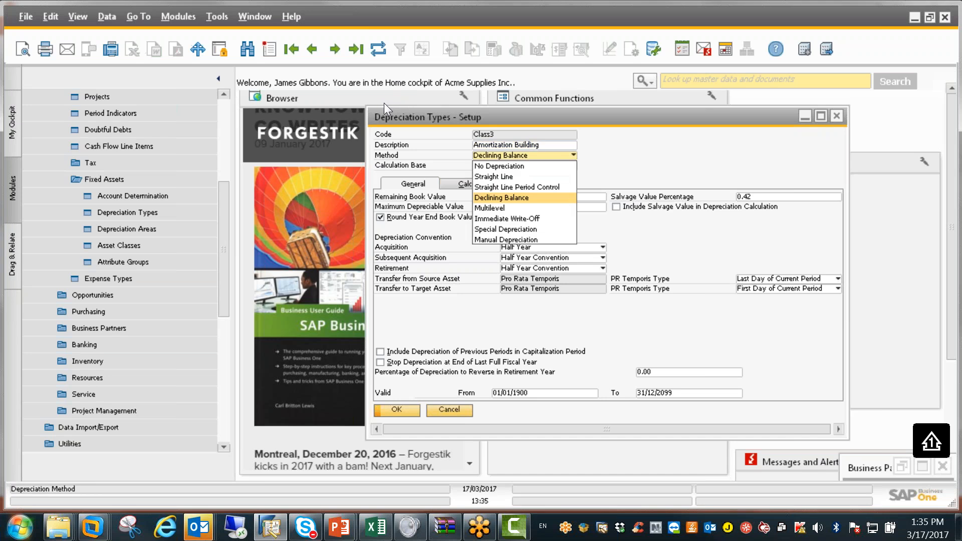
{"action": "key", "text": "Up"}
{"action": "key", "text": "Down"}
{"action": "key", "text": "Down"}
{"action": "key", "text": "Down"}
{"action": "key", "text": "Down"}
{"action": "key", "text": "Down"}
{"action": "key", "text": "Up"}
{"action": "key", "text": "Up"}
{"action": "key", "text": "Up"}
{"action": "key", "text": "Up"}
{"action": "key", "text": "Up"}
{"action": "key", "text": "Up"}
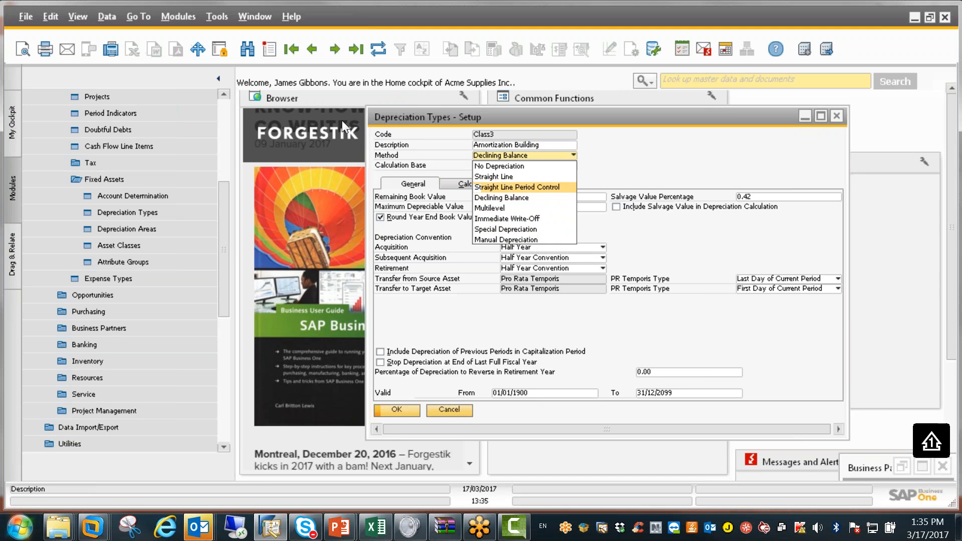
{"action": "key", "text": "Down"}
{"action": "key", "text": "Down"}
{"action": "key", "text": "Up"}
{"action": "key", "text": "Down"}
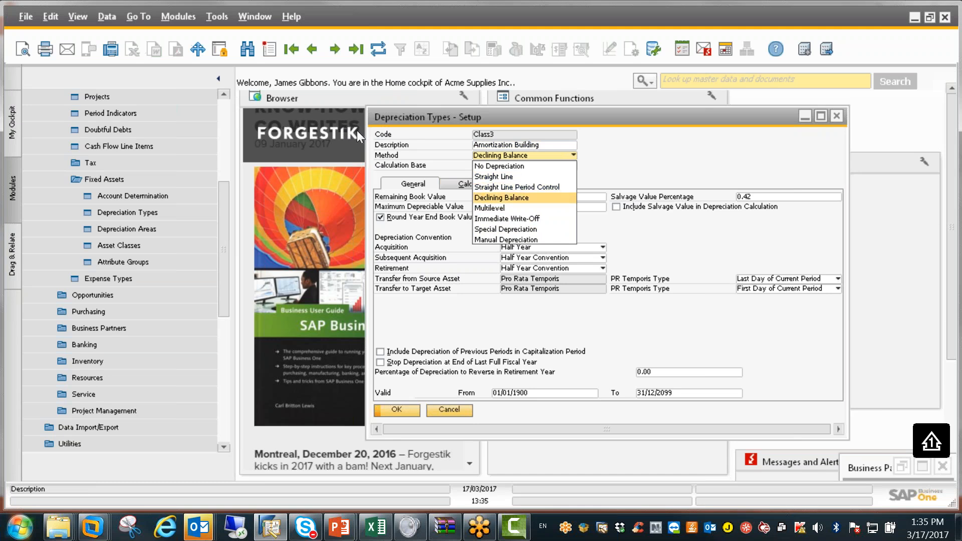
{"action": "key", "text": "Down"}
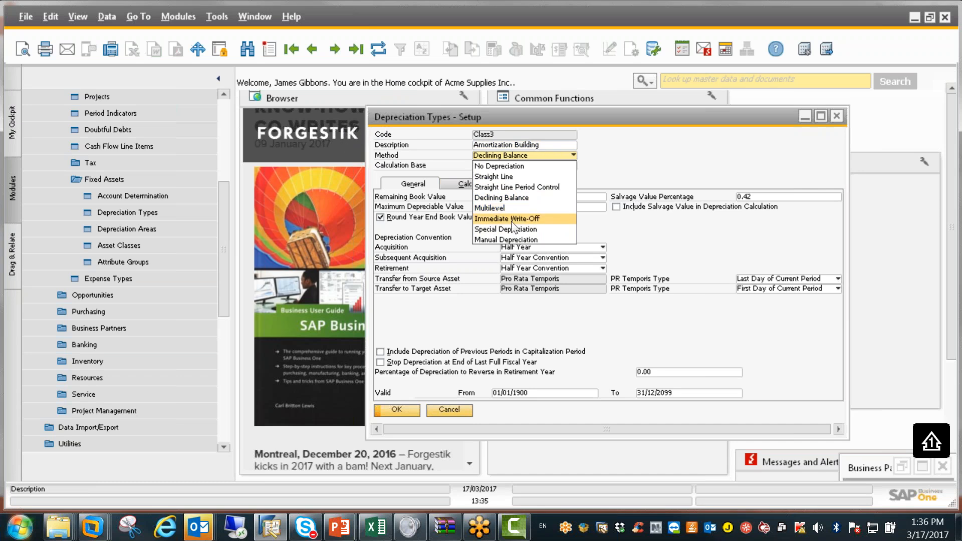
{"action": "key", "text": "Down"}
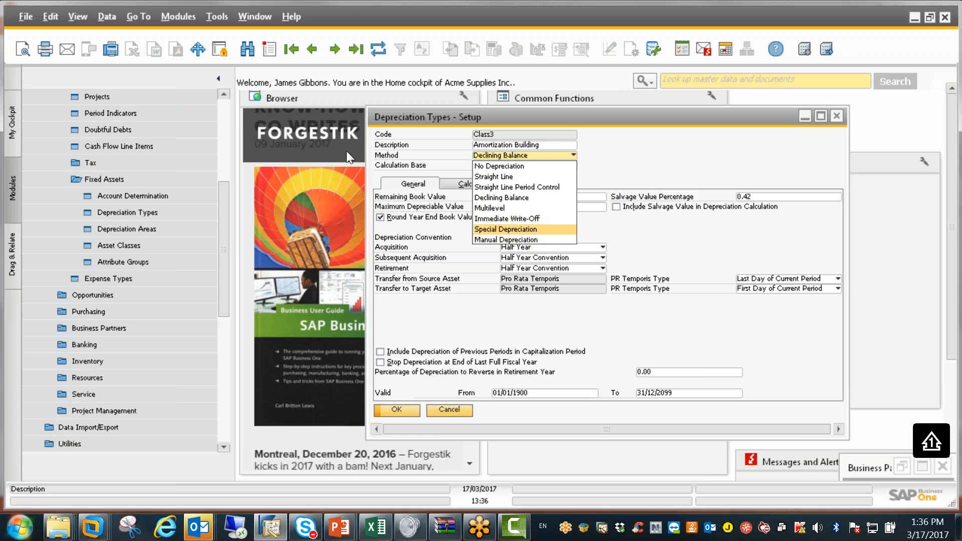
{"action": "key", "text": "Escape"}
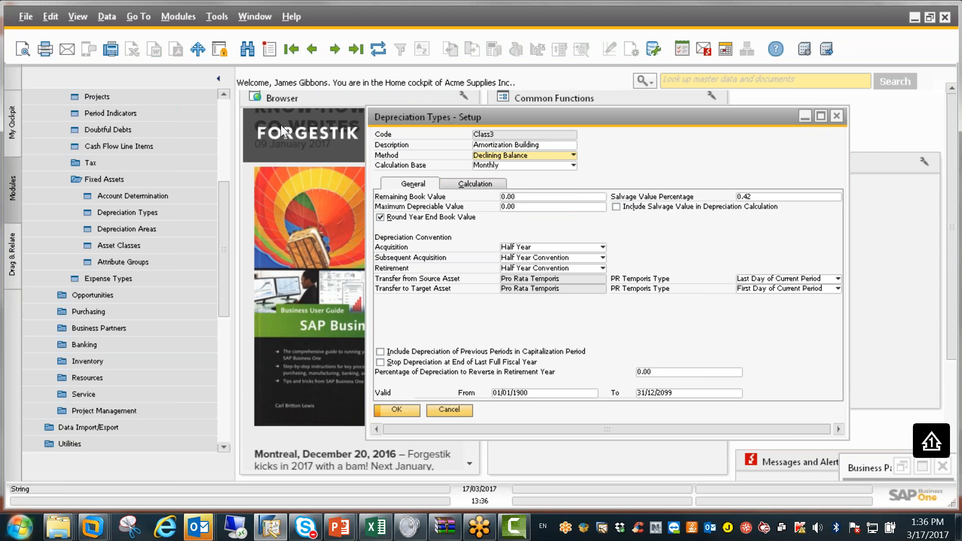
Review the calculation and general settings of the Class3 depreciation type and close its setup window.
{"action": "key", "text": "alt+c"}
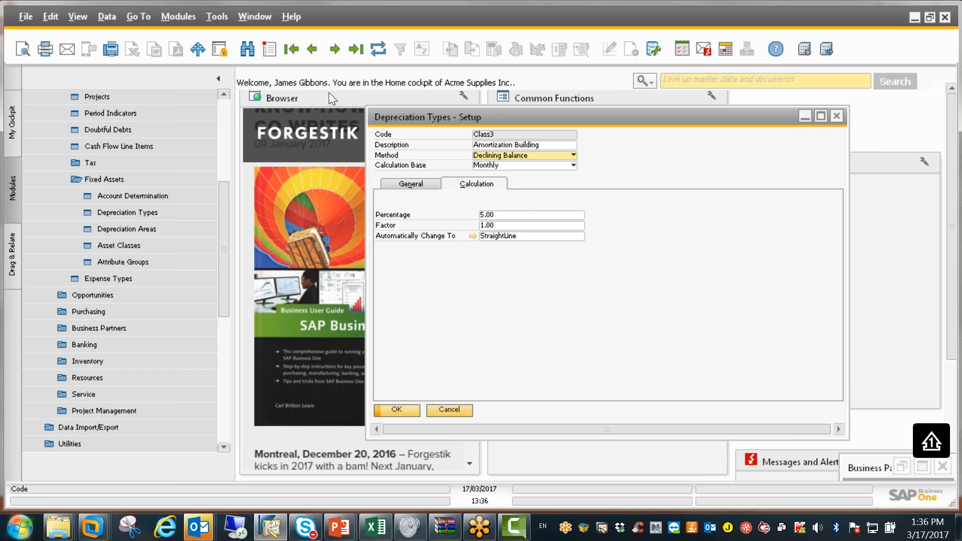
{"action": "key", "text": "Tab"}
{"action": "left_click", "coordinate": [411, 184]}
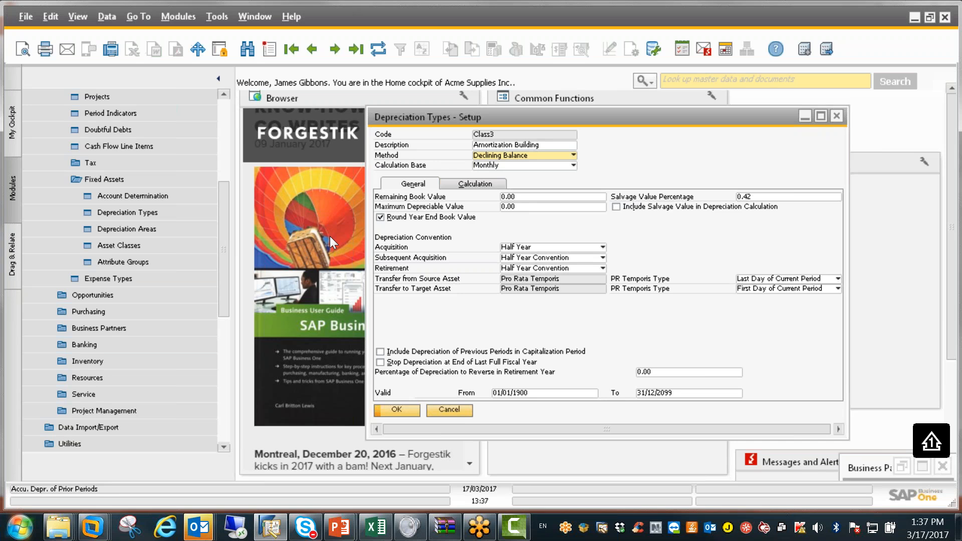
{"action": "key", "text": "Tab"}
{"action": "left_click", "coordinate": [836, 115]}
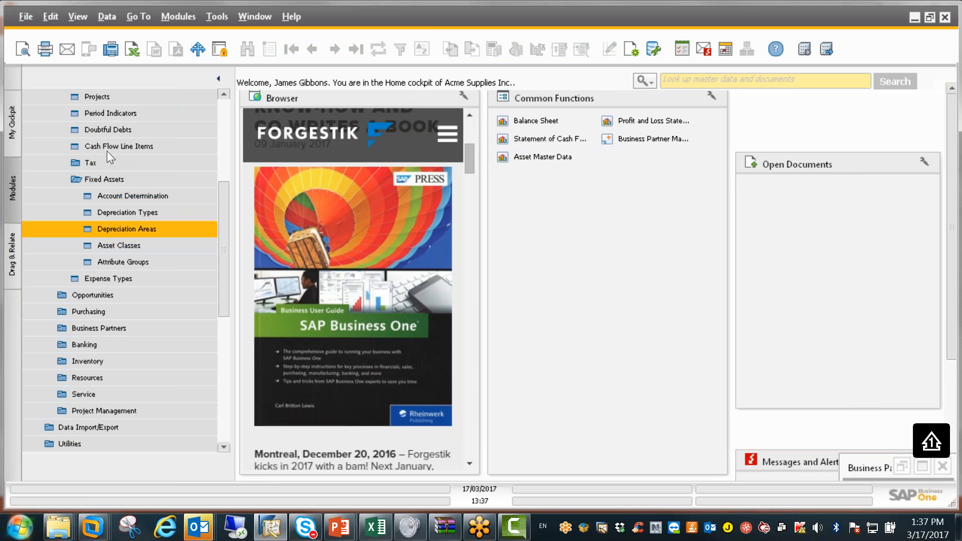
Open the Depreciation Areas setup and search for all areas with the wildcard *.
{"action": "key", "text": "Return"}
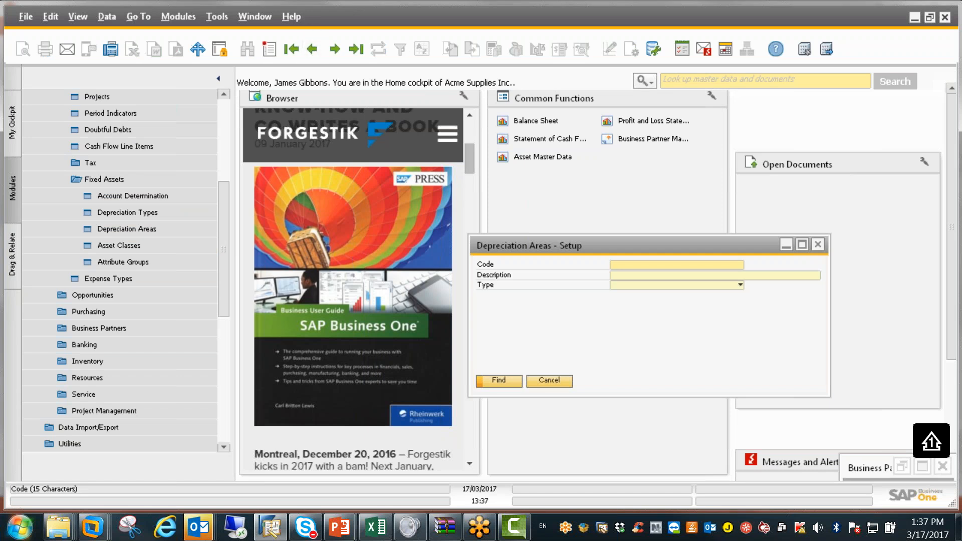
{"action": "type", "text": "*"}
{"action": "key", "text": "Return"}
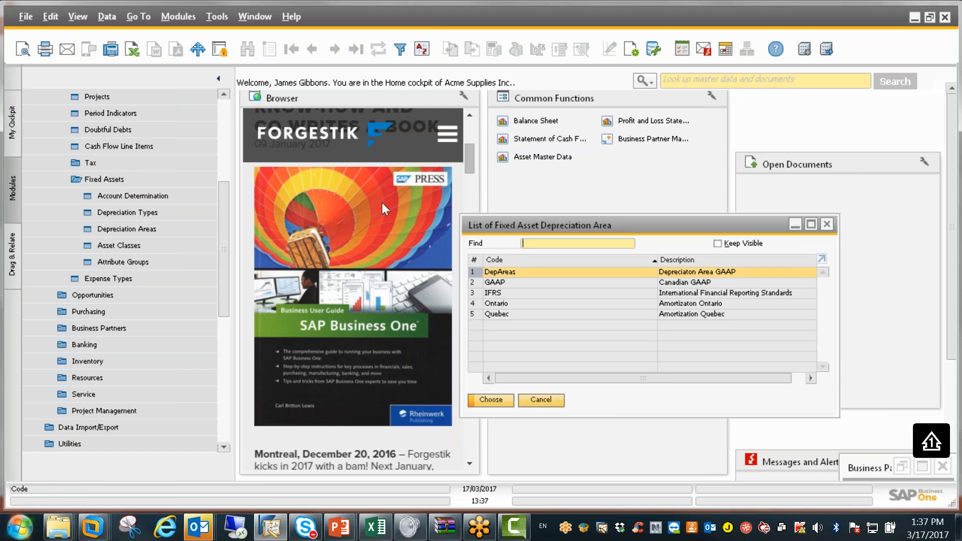
Look through the listed fixed asset depreciation areas, ending on GAAP.
{"action": "key", "text": "Down"}
{"action": "key", "text": "Down"}
{"action": "key", "text": "Down"}
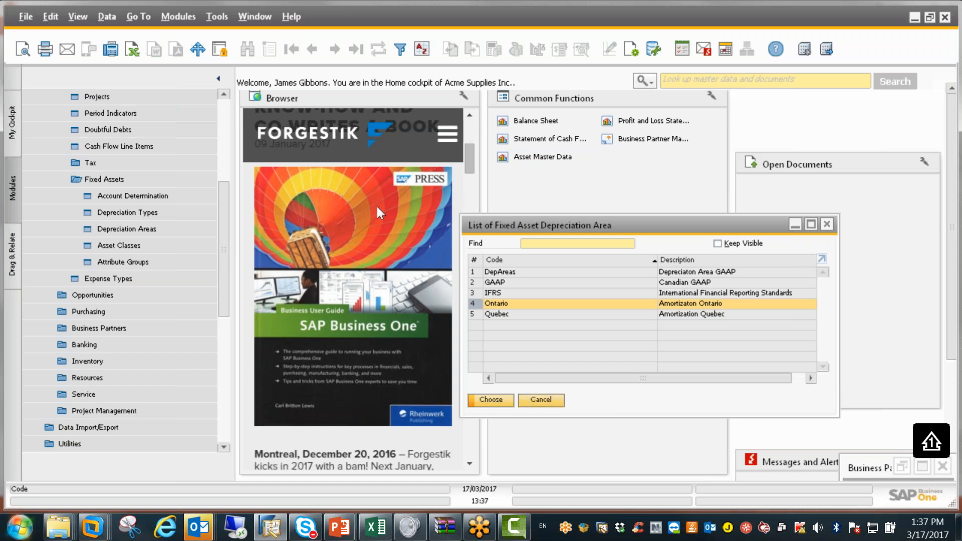
{"action": "key", "text": "Down"}
{"action": "key", "text": "Up"}
{"action": "key", "text": "Up"}
{"action": "key", "text": "Up"}
{"action": "key", "text": "Up"}
{"action": "key", "text": "Down"}
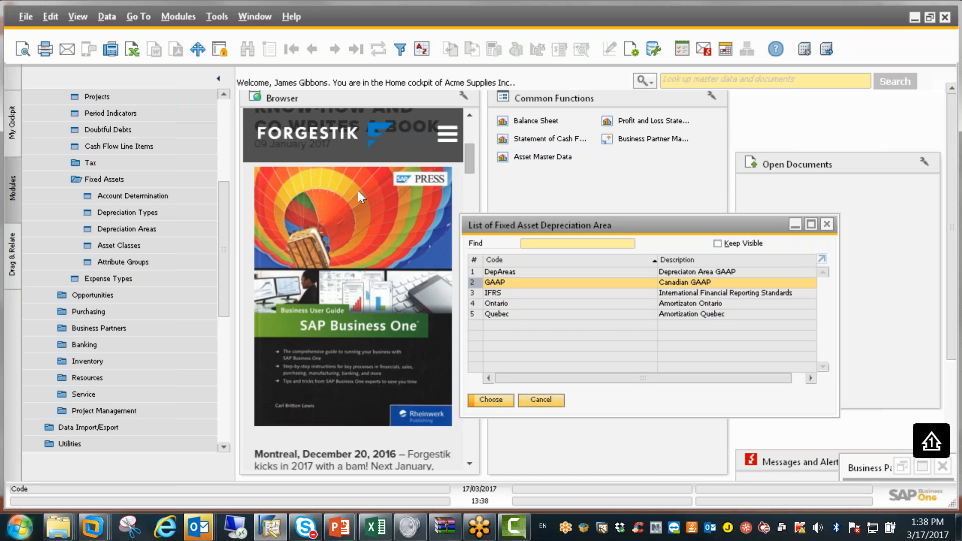
Review the setup of the IFRS depreciation area, close it, and open the Asset Classes setup.
{"action": "key", "text": "Down"}
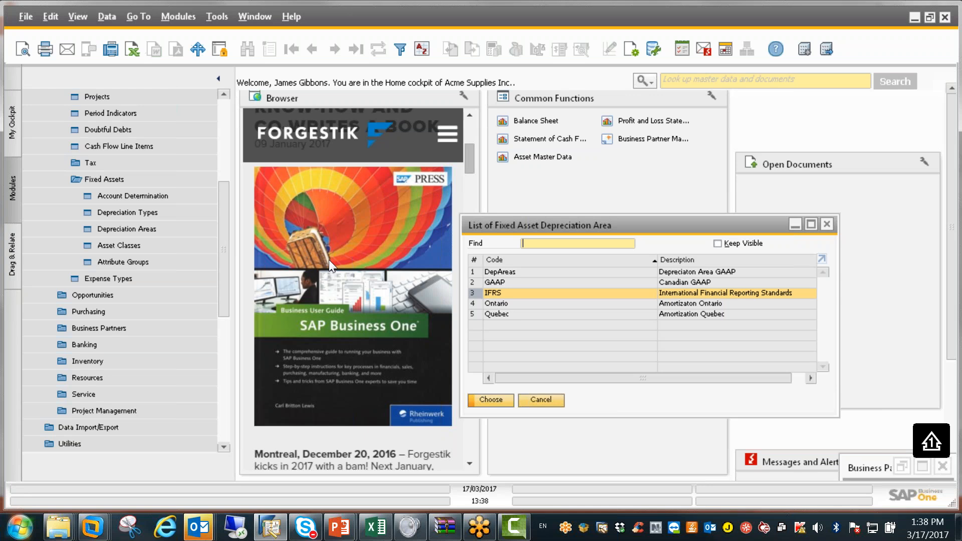
{"action": "left_click", "coordinate": [494, 401]}
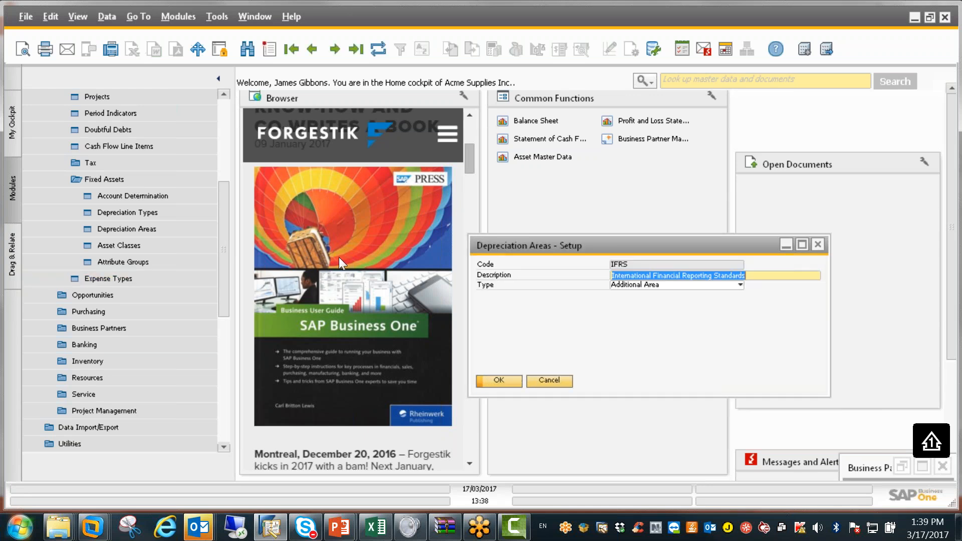
{"action": "key", "text": "Escape"}
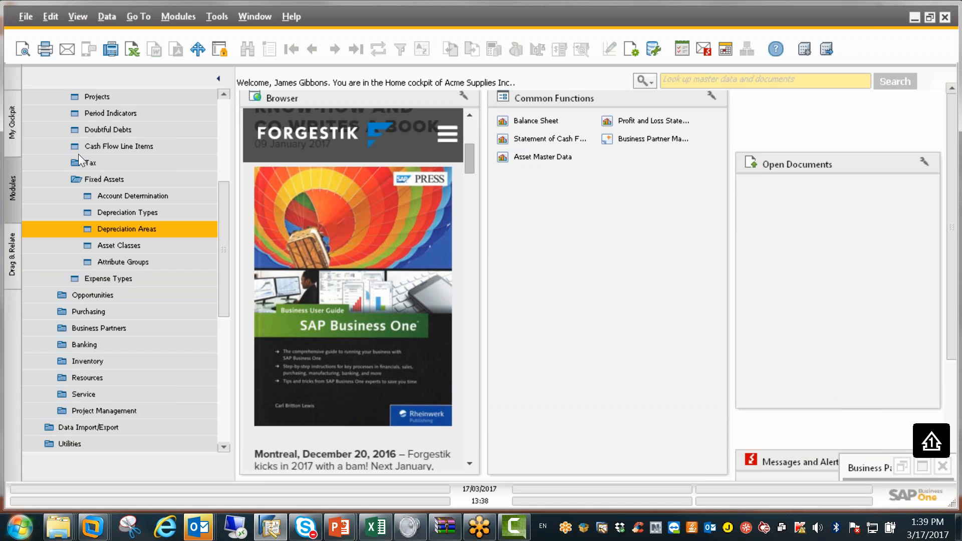
{"action": "key", "text": "Down"}
{"action": "key", "text": "Return"}
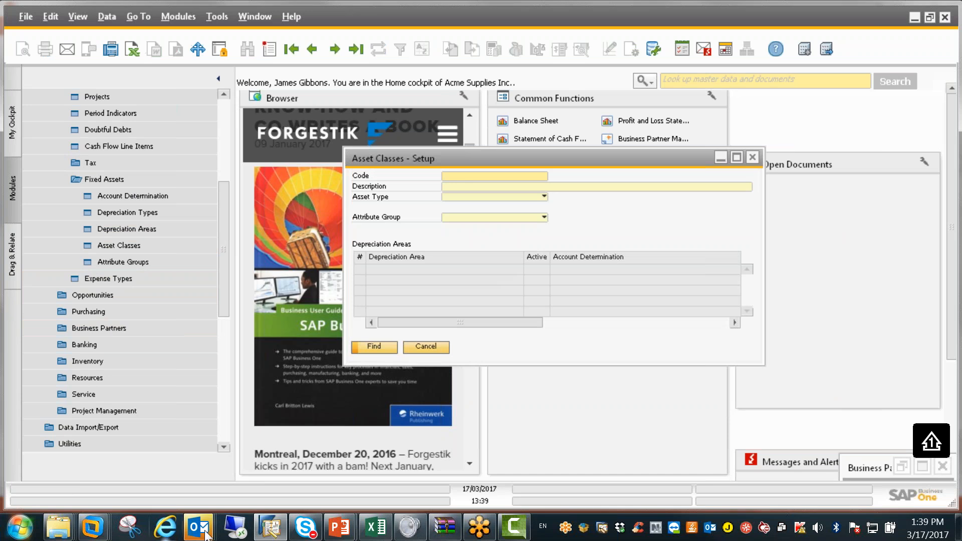
Switch to the Forgestik-Fixed Assets presentation in PowerPoint, show the Asset Classes slide full screen, and leave the slide show.
{"action": "mouse_move", "coordinate": [339, 527]}
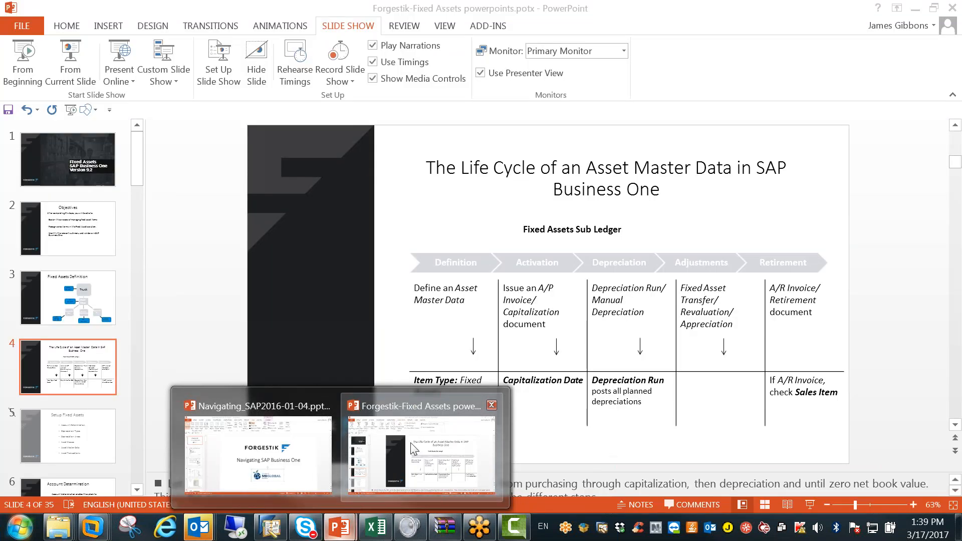
{"action": "left_click", "coordinate": [362, 496]}
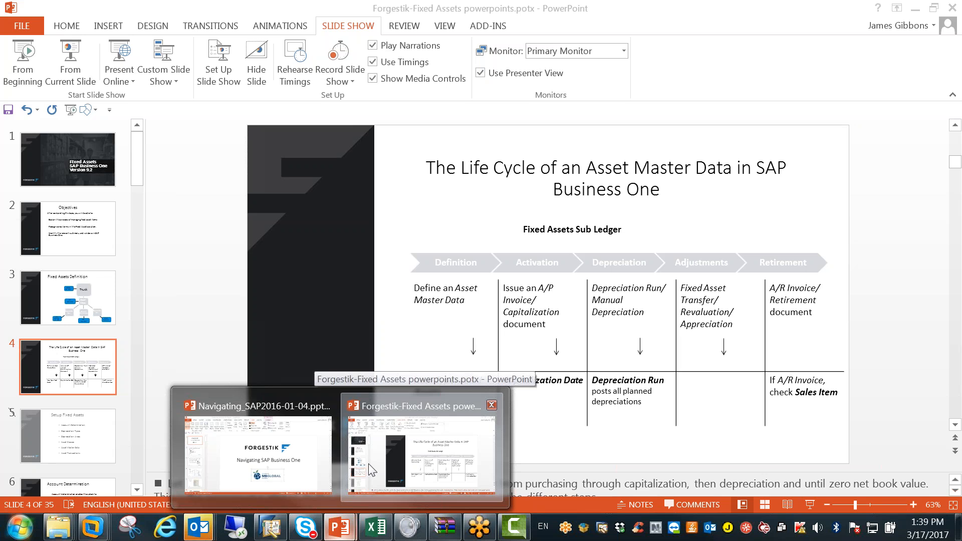
{"action": "scroll", "coordinate": [209, 350], "scroll_direction": "down", "scroll_amount": 7}
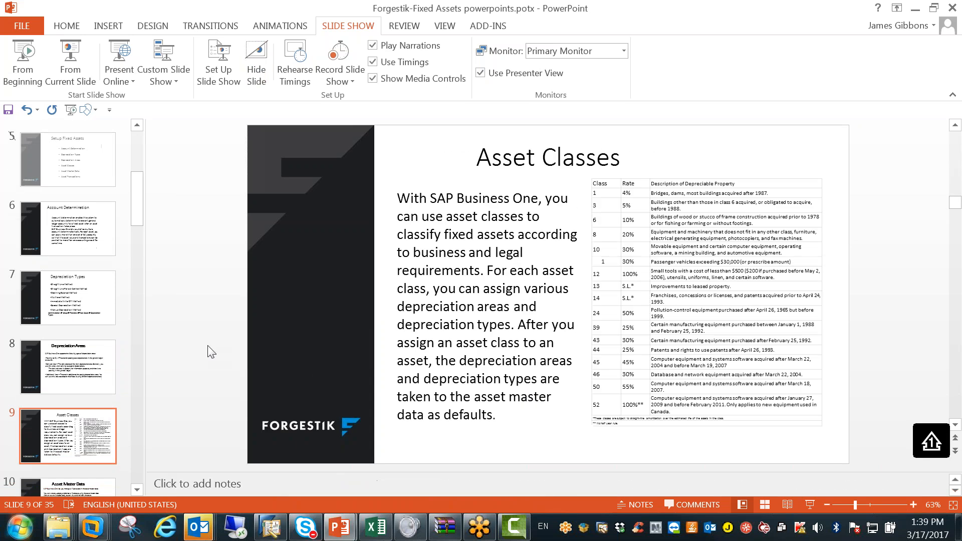
{"action": "scroll", "coordinate": [208, 350], "scroll_direction": "up", "scroll_amount": 2}
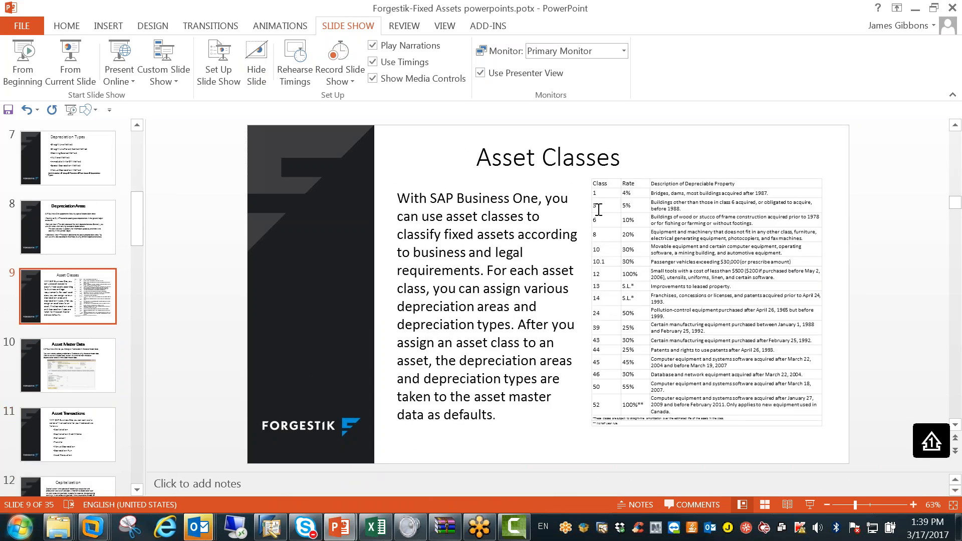
{"action": "left_click", "coordinate": [70, 71]}
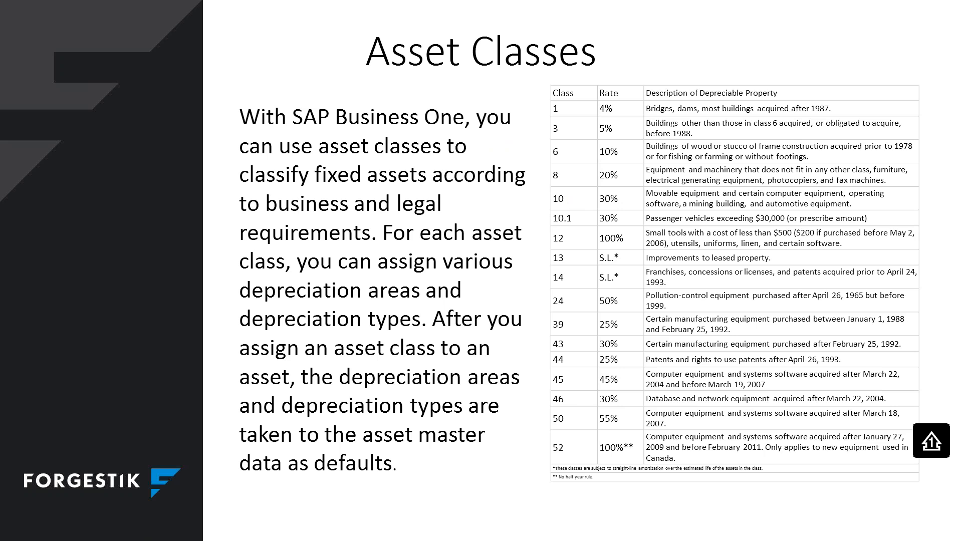
{"action": "key", "text": "Escape"}
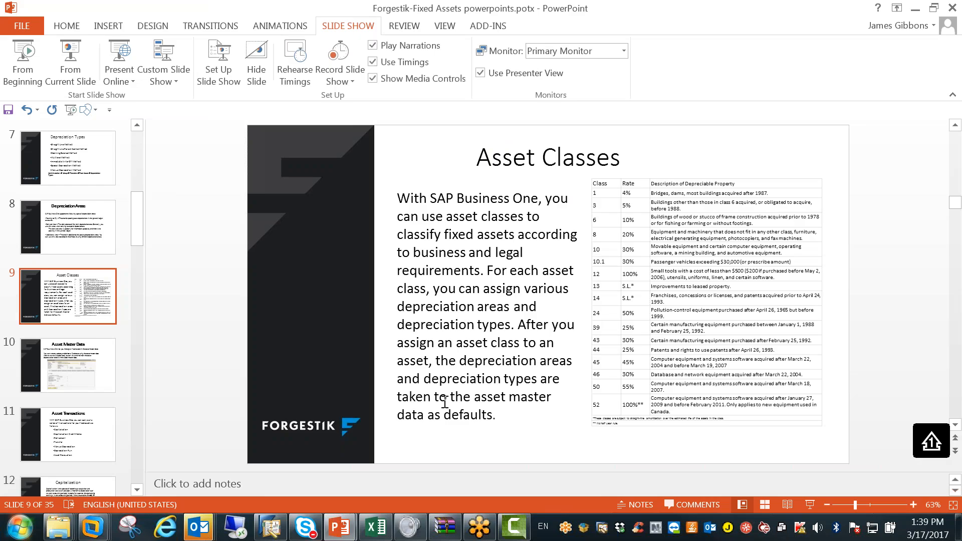
Return to SAP Business One, examine the depreciation areas selectable for the Container asset class, and close its setup without changes.
{"action": "left_click", "coordinate": [270, 529]}
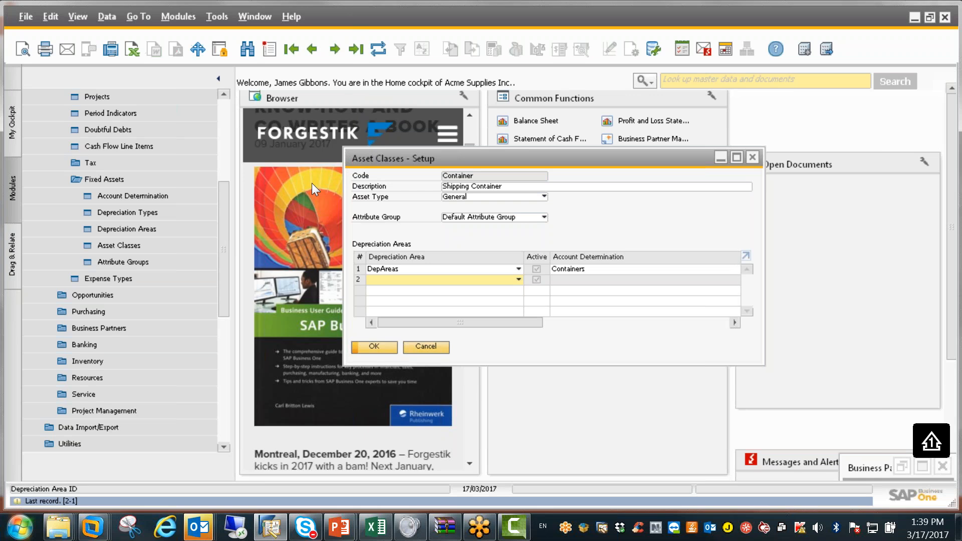
{"action": "left_click", "coordinate": [467, 268]}
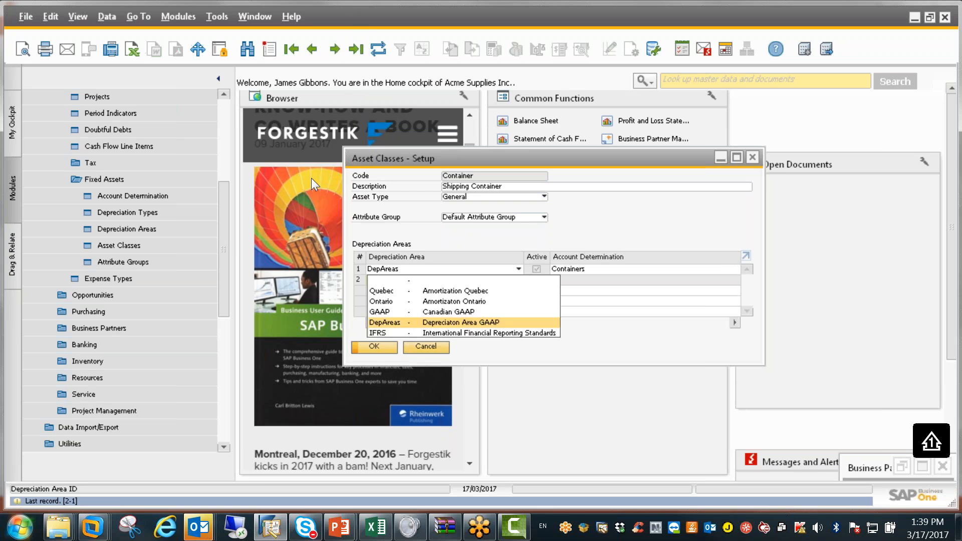
{"action": "left_click", "coordinate": [307, 212]}
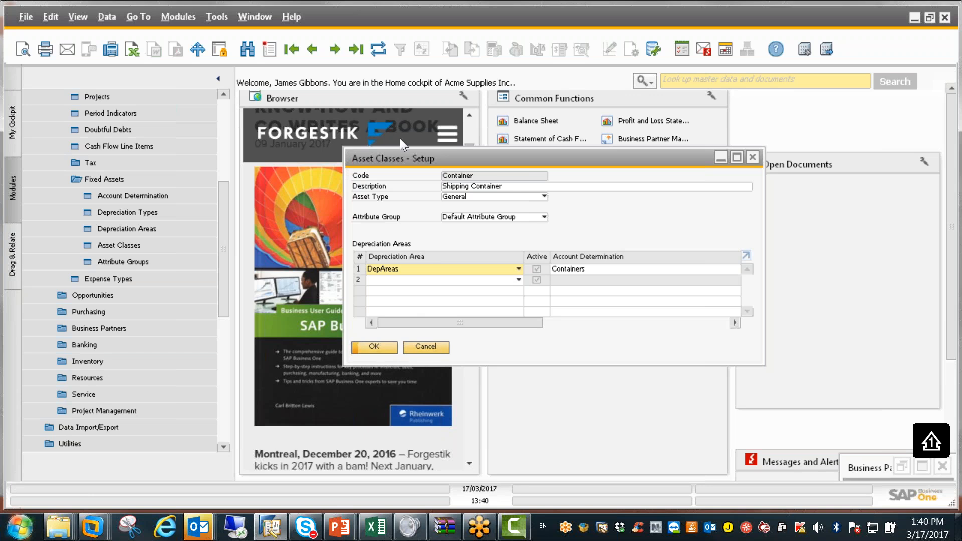
{"action": "key", "text": "Escape"}
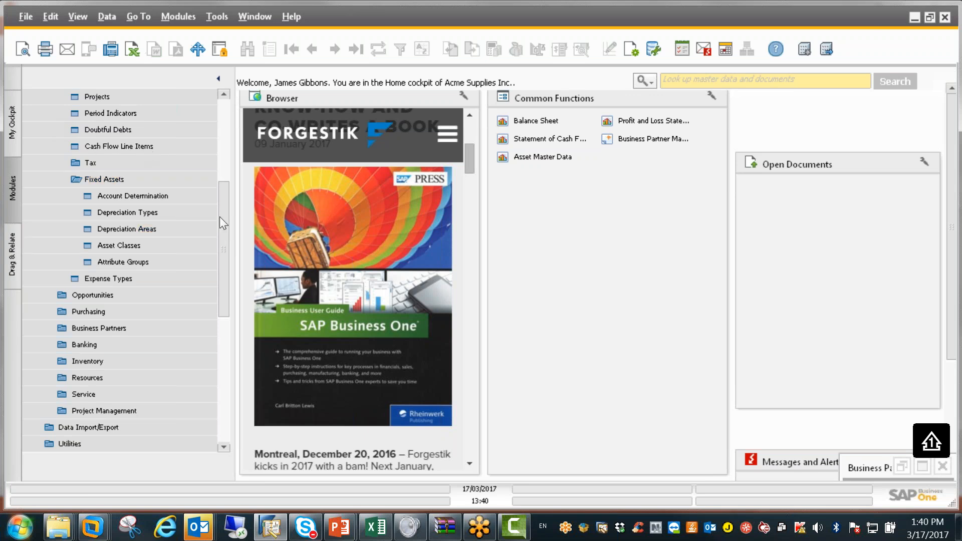
Open the Company Details from System Initialization in the Administration module.
{"action": "scroll", "coordinate": [146, 97], "scroll_direction": "up", "scroll_amount": 3}
{"action": "scroll", "coordinate": [146, 98], "scroll_direction": "up", "scroll_amount": 1}
{"action": "left_click", "coordinate": [49, 163]}
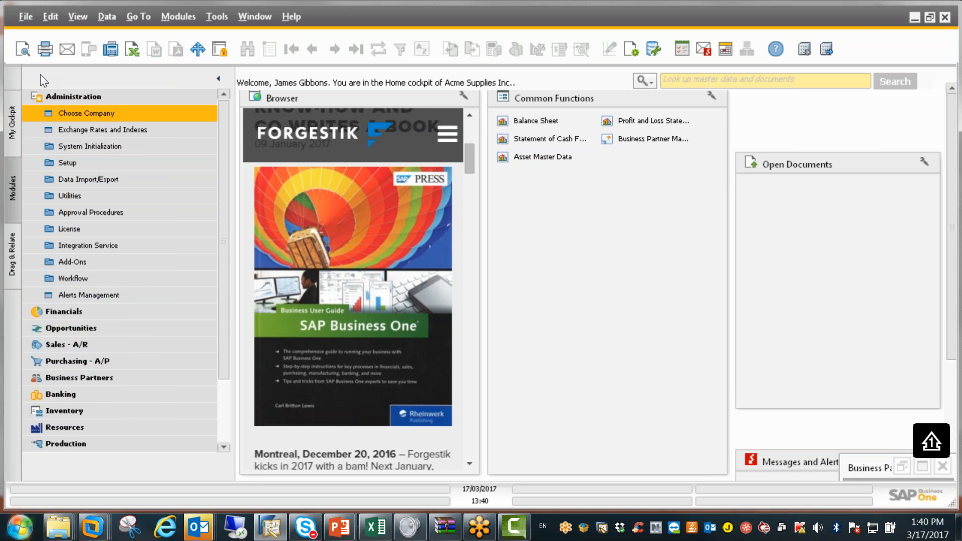
{"action": "key", "text": "Down"}
{"action": "key", "text": "Down"}
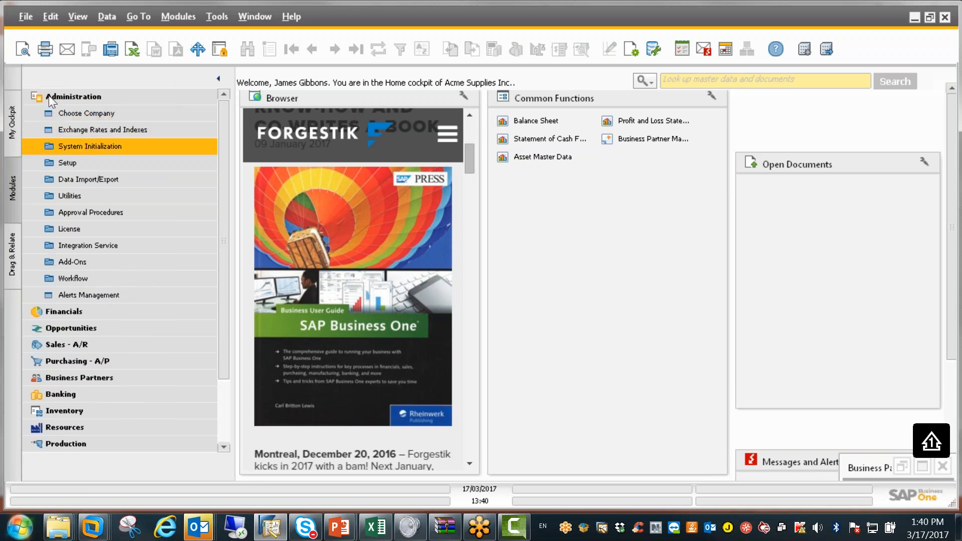
{"action": "key", "text": "Return"}
{"action": "key", "text": "Down"}
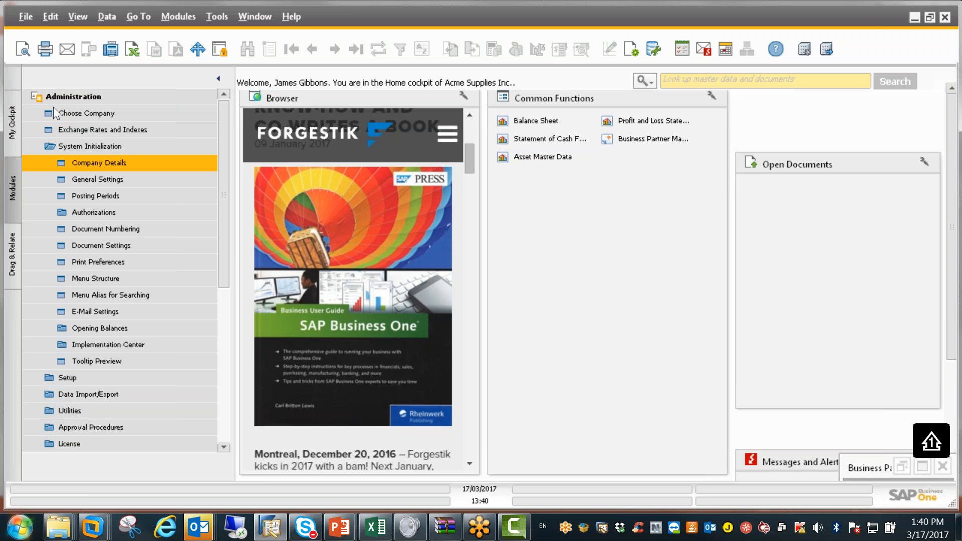
{"action": "key", "text": "Return"}
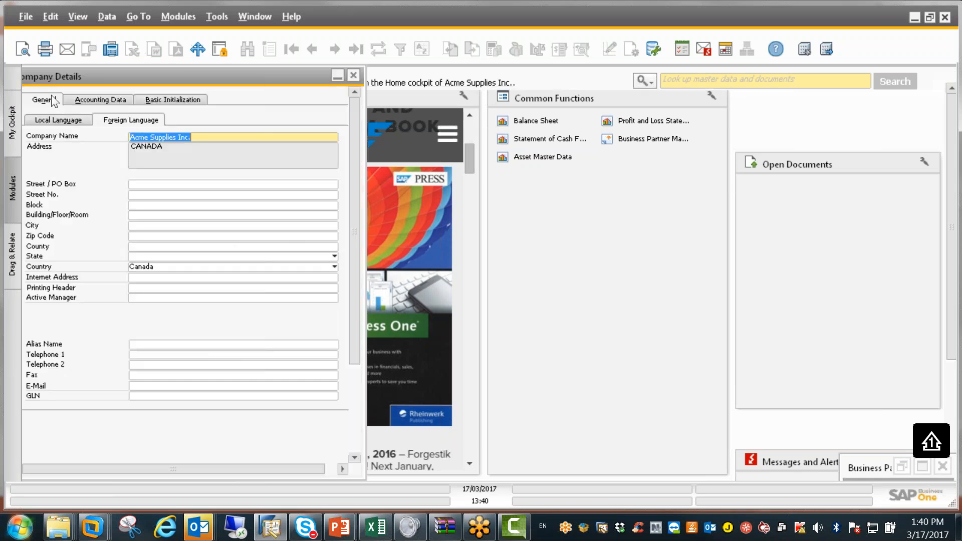
Review the general, accounting and basic initialization data, including the fixed assets depreciation basis, close Company Details, and collapse the Administration module.
{"action": "key", "text": "alt+a"}
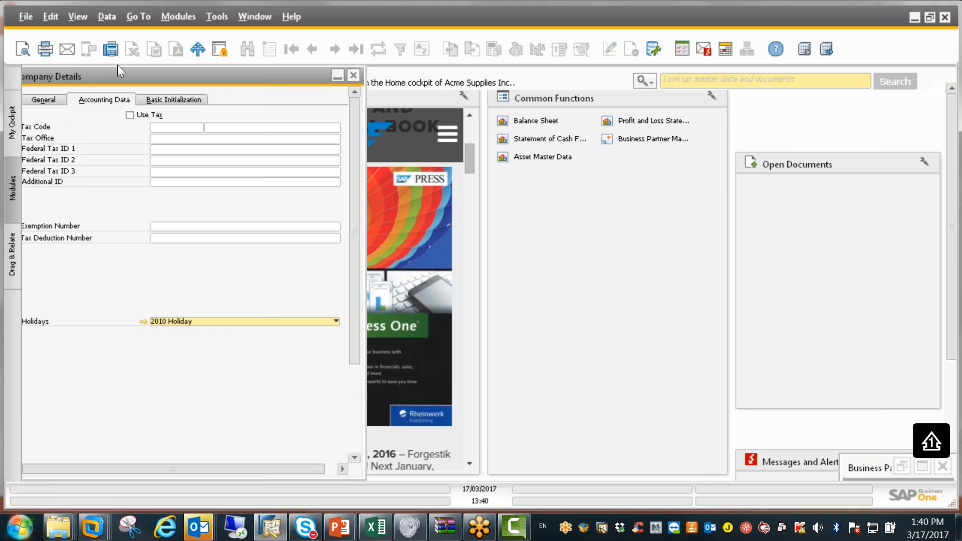
{"action": "left_click_drag", "start_coordinate": [182, 77], "coordinate": [337, 77]}
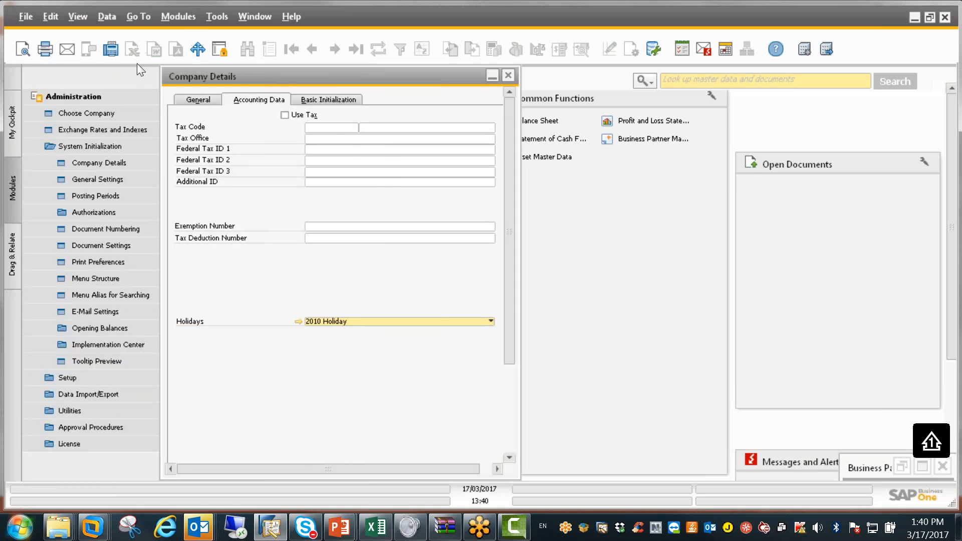
{"action": "key", "text": "alt+g"}
{"action": "scroll", "coordinate": [272, 122], "scroll_direction": "down", "scroll_amount": 2}
{"action": "scroll", "coordinate": [233, 126], "scroll_direction": "up", "scroll_amount": 2}
{"action": "left_click", "coordinate": [234, 123]}
{"action": "key", "text": "alt+a"}
{"action": "key", "text": "alt+b"}
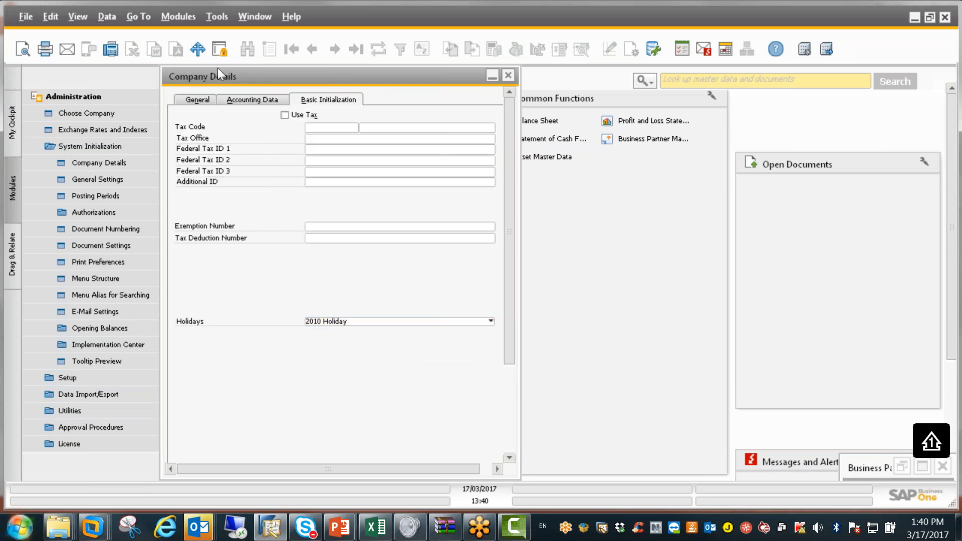
{"action": "scroll", "coordinate": [251, 188], "scroll_direction": "down", "scroll_amount": 3}
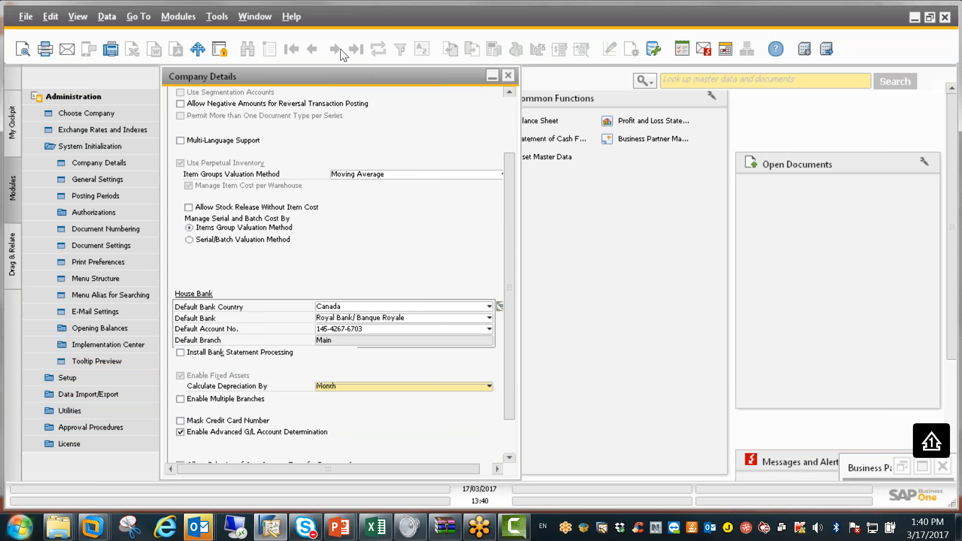
{"action": "left_click", "coordinate": [508, 75]}
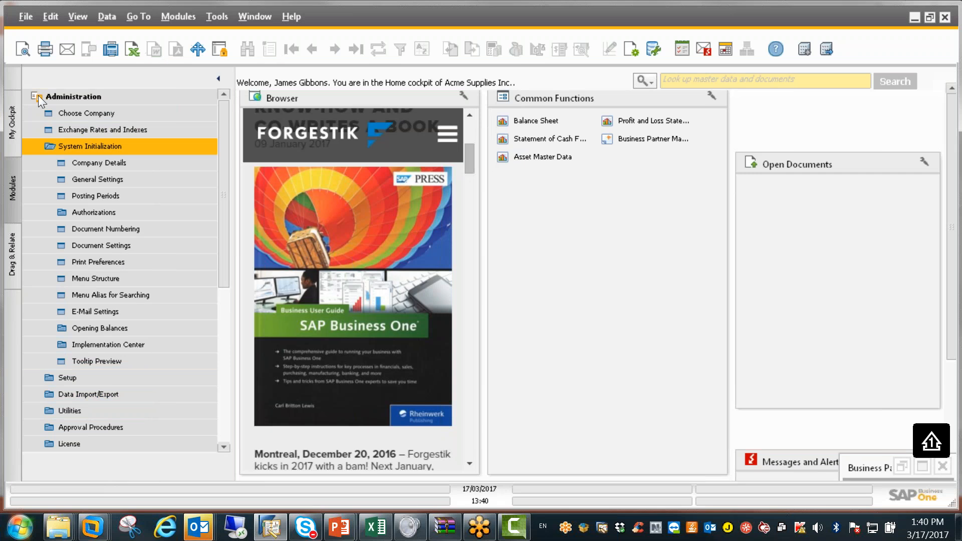
{"action": "left_click", "coordinate": [39, 95]}
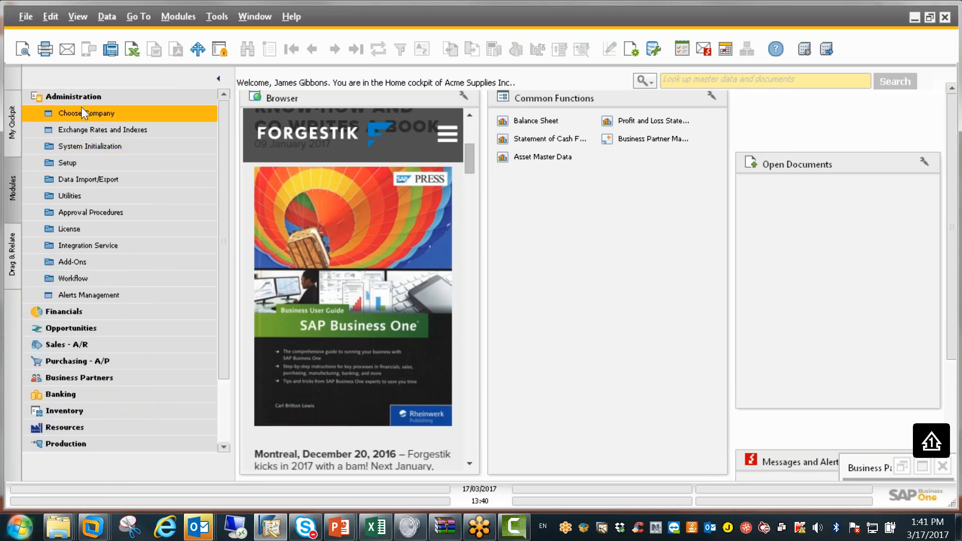
{"action": "key", "text": "Down"}
{"action": "key", "text": "Down"}
{"action": "key", "text": "Down"}
{"action": "key", "text": "Down"}
{"action": "key", "text": "Down"}
{"action": "key", "text": "Down"}
{"action": "key", "text": "Down"}
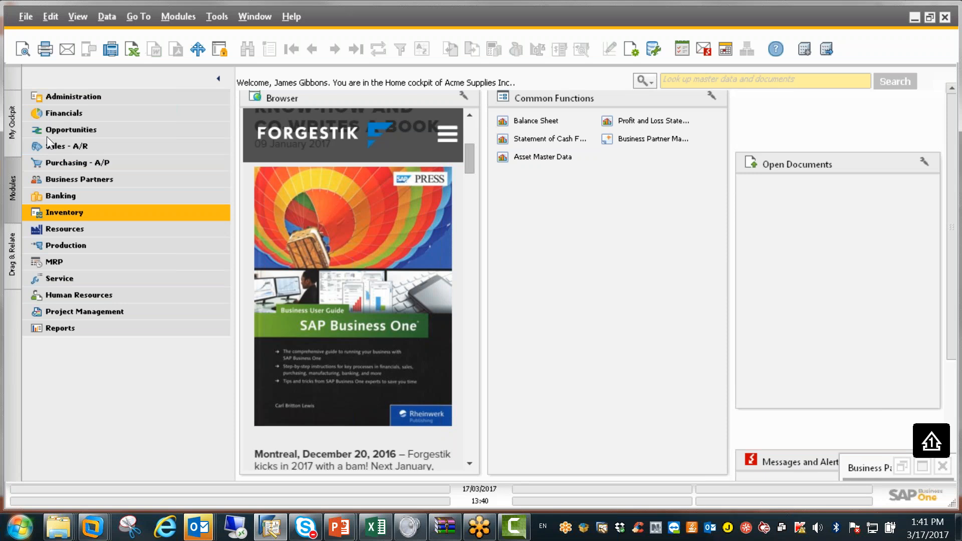
{"action": "key", "text": "Return"}
{"action": "key", "text": "Down"}
{"action": "key", "text": "Down"}
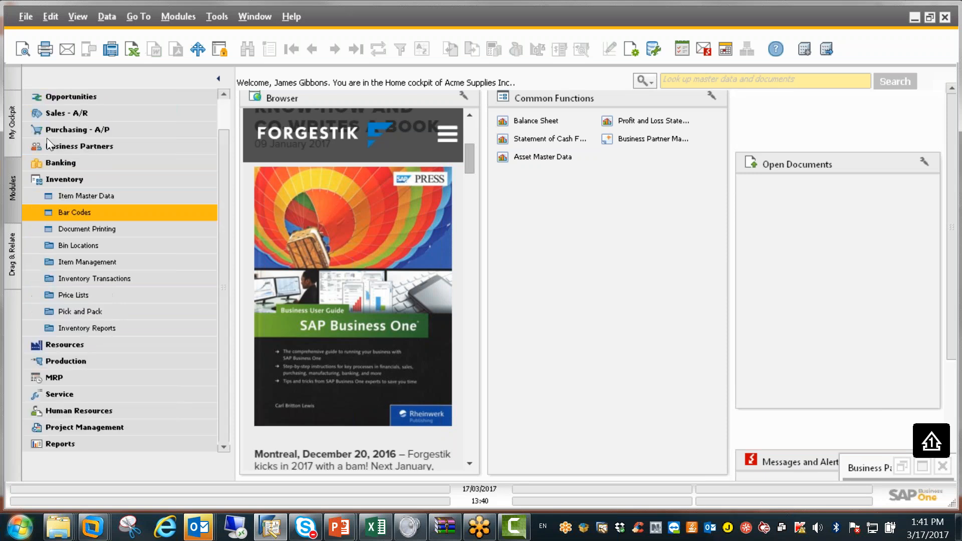
{"action": "key", "text": "Up"}
{"action": "key", "text": "Up"}
{"action": "key", "text": "Down"}
{"action": "key", "text": "Down"}
{"action": "key", "text": "Down"}
{"action": "key", "text": "Down"}
{"action": "key", "text": "Down"}
{"action": "key", "text": "Down"}
{"action": "key", "text": "Down"}
{"action": "key", "text": "Down"}
{"action": "key", "text": "Down"}
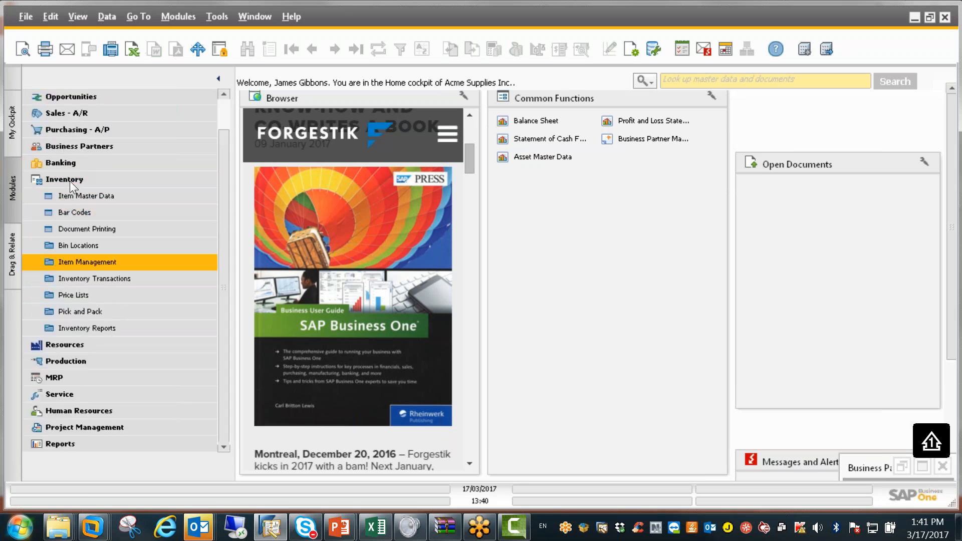
{"action": "key", "text": "Up"}
{"action": "key", "text": "Up"}
{"action": "key", "text": "Up"}
{"action": "key", "text": "Up"}
{"action": "key", "text": "Up"}
{"action": "key", "text": "Up"}
{"action": "key", "text": "Up"}
{"action": "key", "text": "Up"}
{"action": "key", "text": "Up"}
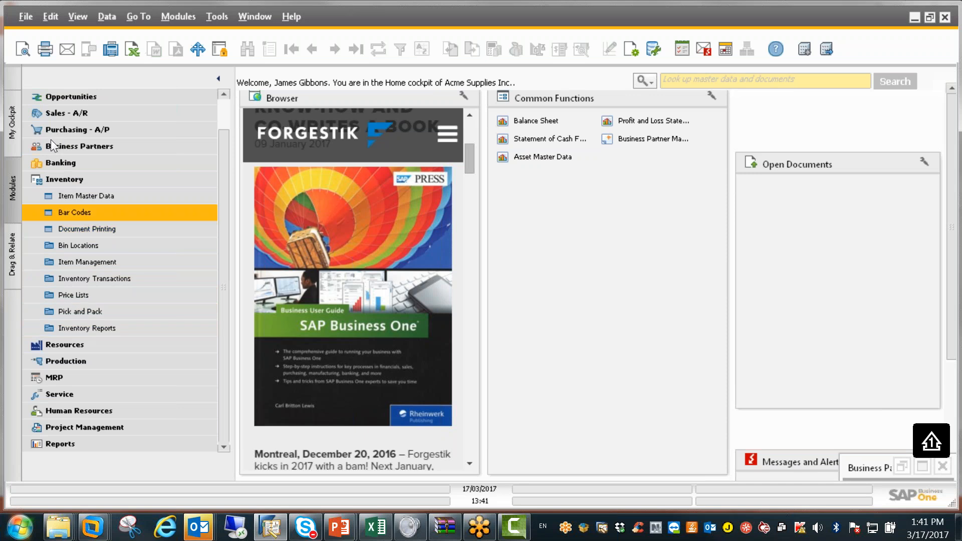
{"action": "key", "text": "Left"}
{"action": "key", "text": "Up"}
{"action": "key", "text": "Up"}
{"action": "key", "text": "Up"}
{"action": "key", "text": "Up"}
{"action": "key", "text": "Up"}
{"action": "key", "text": "Up"}
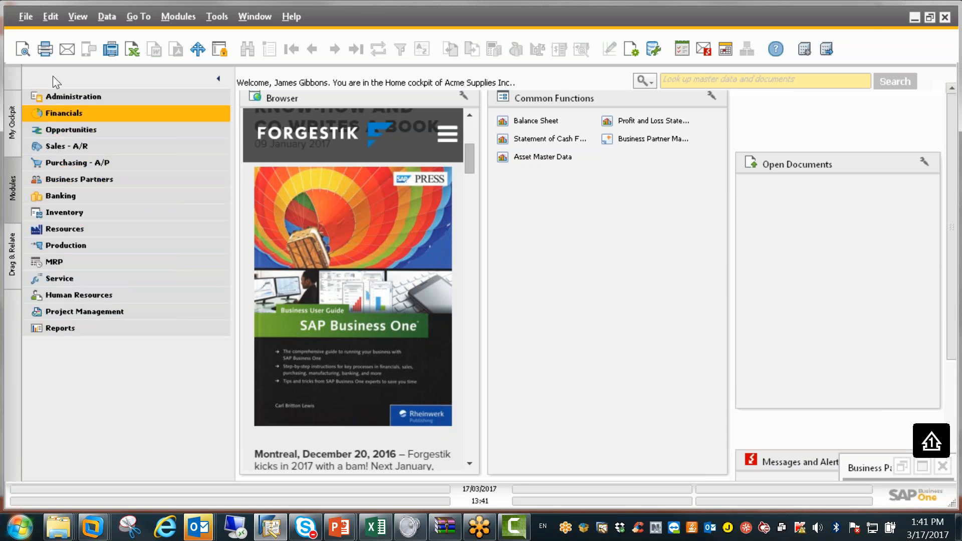
Expand the Financials module and its Fixed Assets folder to show the fixed asset functions.
{"action": "key", "text": "Right"}
{"action": "key", "text": "Down"}
{"action": "key", "text": "Down"}
{"action": "key", "text": "Down"}
{"action": "key", "text": "Down"}
{"action": "key", "text": "Down"}
{"action": "key", "text": "Down"}
{"action": "key", "text": "Down"}
{"action": "key", "text": "Down"}
{"action": "key", "text": "Down"}
{"action": "key", "text": "Down"}
{"action": "key", "text": "Down"}
{"action": "key", "text": "Down"}
{"action": "key", "text": "Down"}
{"action": "key", "text": "Down"}
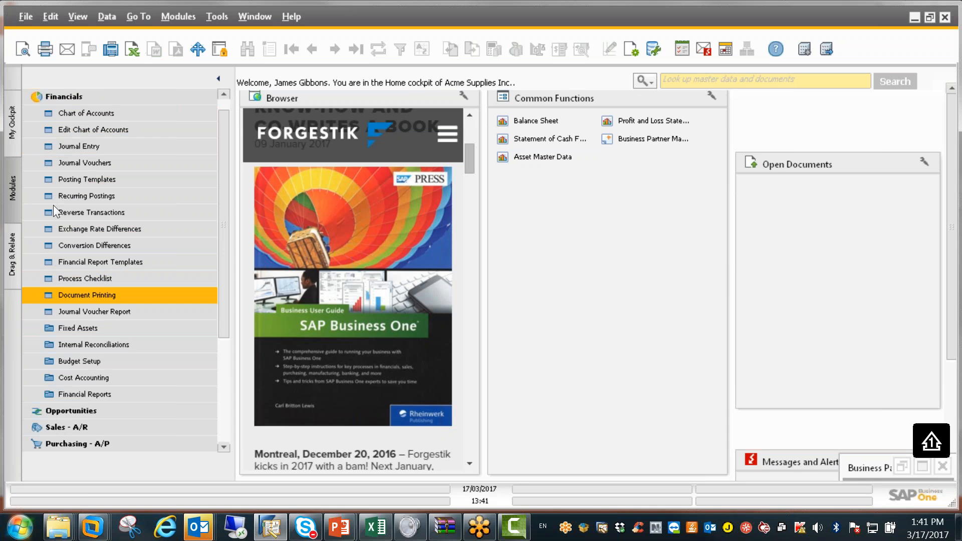
{"action": "key", "text": "Right"}
{"action": "key", "text": "Down"}
{"action": "key", "text": "Down"}
{"action": "key", "text": "Down"}
{"action": "key", "text": "Up"}
{"action": "key", "text": "Up"}
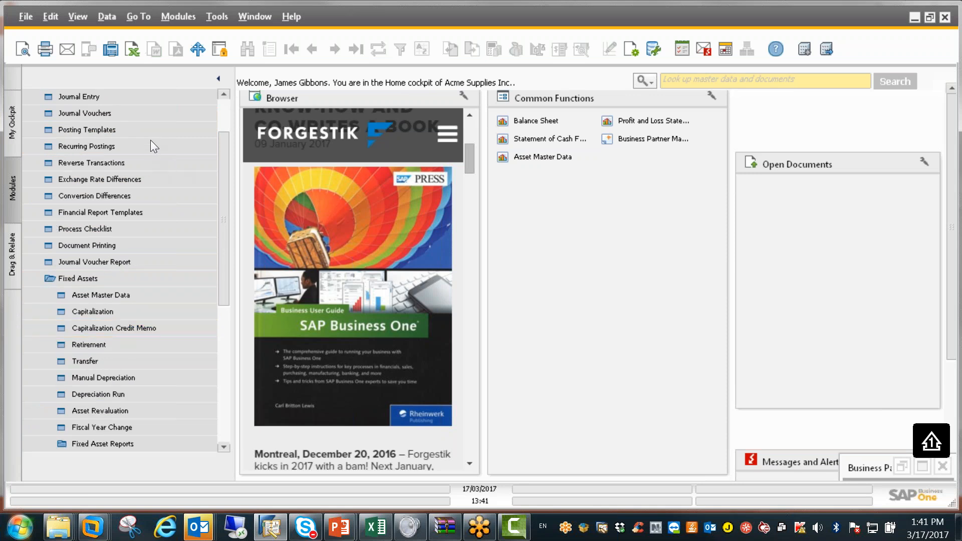
{"action": "scroll", "coordinate": [150, 141], "scroll_direction": "down", "scroll_amount": 3}
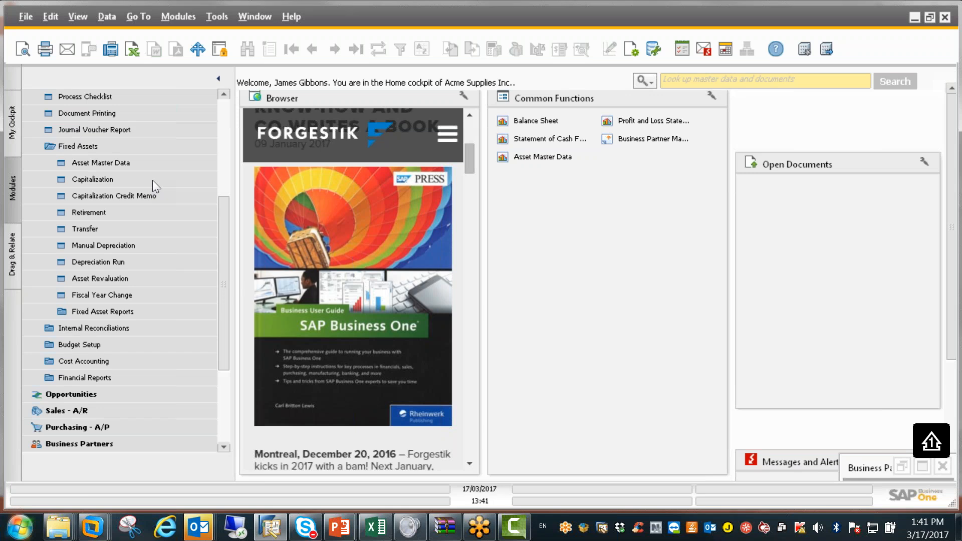
Open Asset Master Data and bring up the Container02 asset record.
{"action": "left_click", "coordinate": [138, 163]}
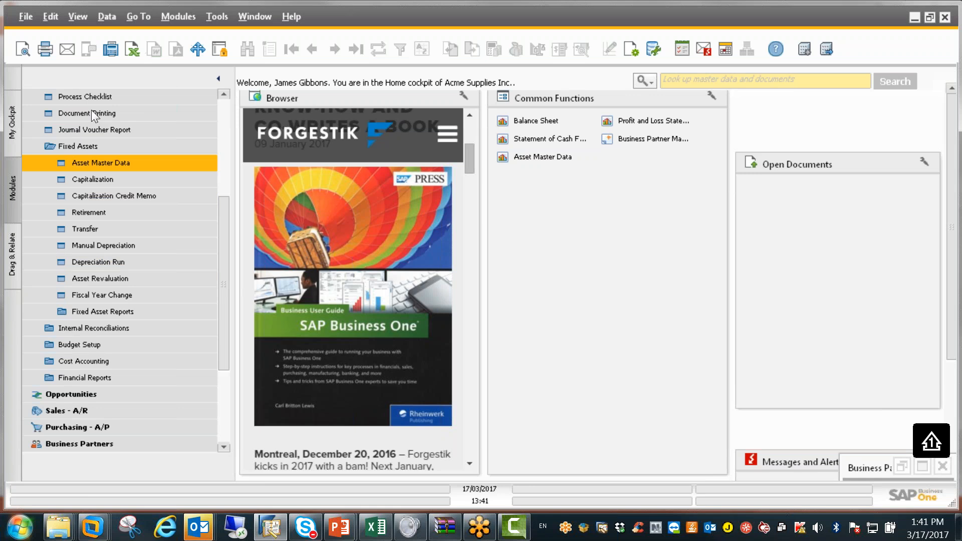
{"action": "key", "text": "Return"}
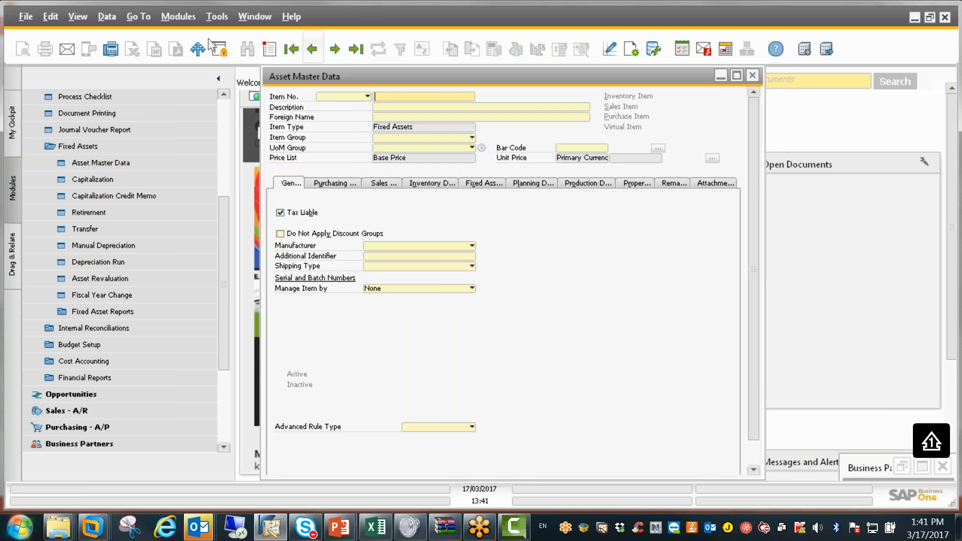
{"action": "left_click", "coordinate": [311, 49]}
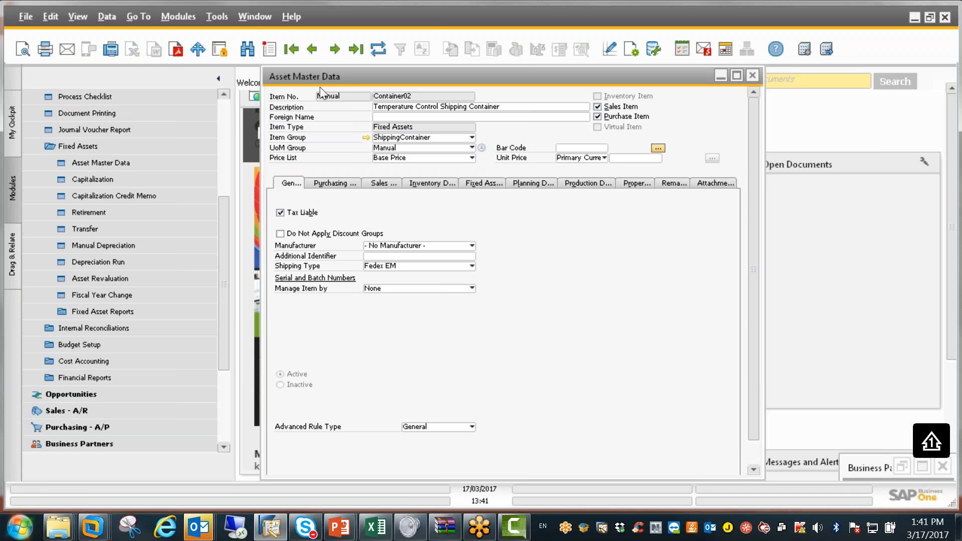
Change the item group of the Container02 asset to Shipping Containers.
{"action": "key", "text": "Tab"}
{"action": "key", "text": "alt+Down"}
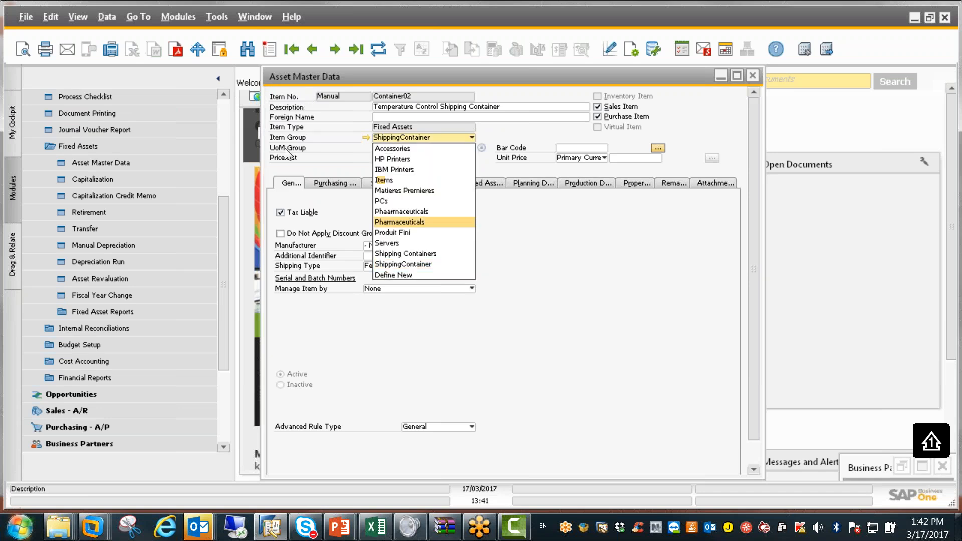
{"action": "key", "text": "Down"}
{"action": "key", "text": "Down"}
{"action": "key", "text": "Down"}
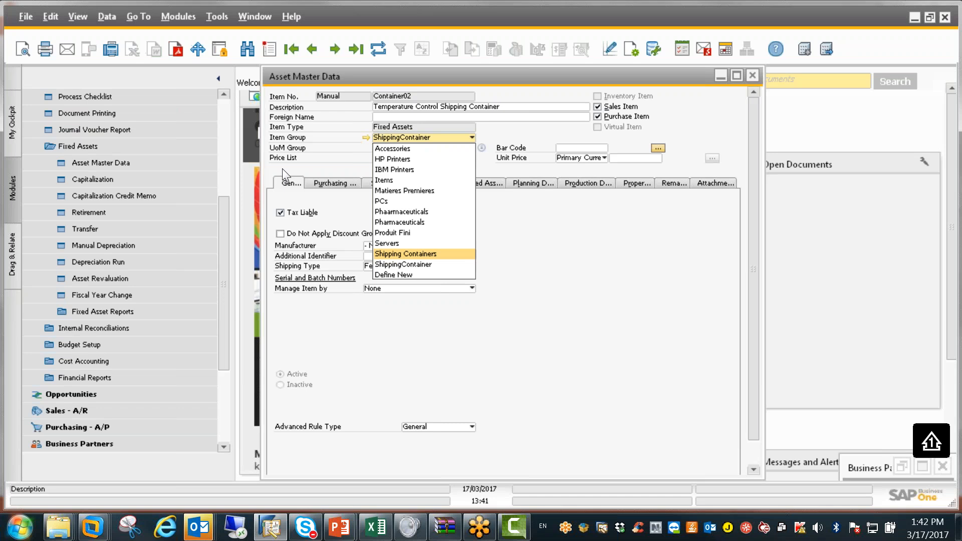
{"action": "key", "text": "Return"}
{"action": "key", "text": "Return"}
Review the available UoM groups for the asset and keep Manual.
{"action": "key", "text": "alt+Down"}
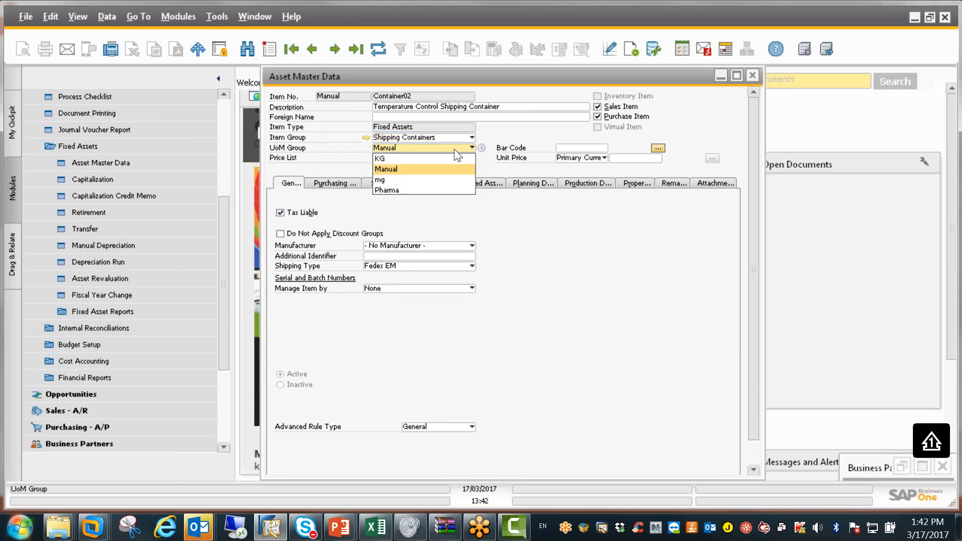
{"action": "key", "text": "Up"}
{"action": "key", "text": "Down"}
{"action": "key", "text": "Return"}
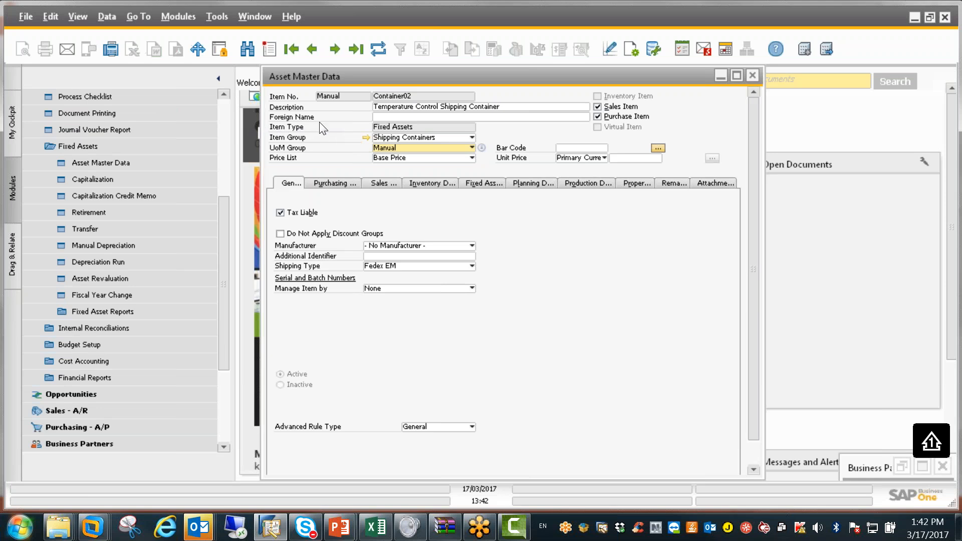
Show the asset's fixed assets overview and review the asset group choices.
{"action": "left_click", "coordinate": [484, 182]}
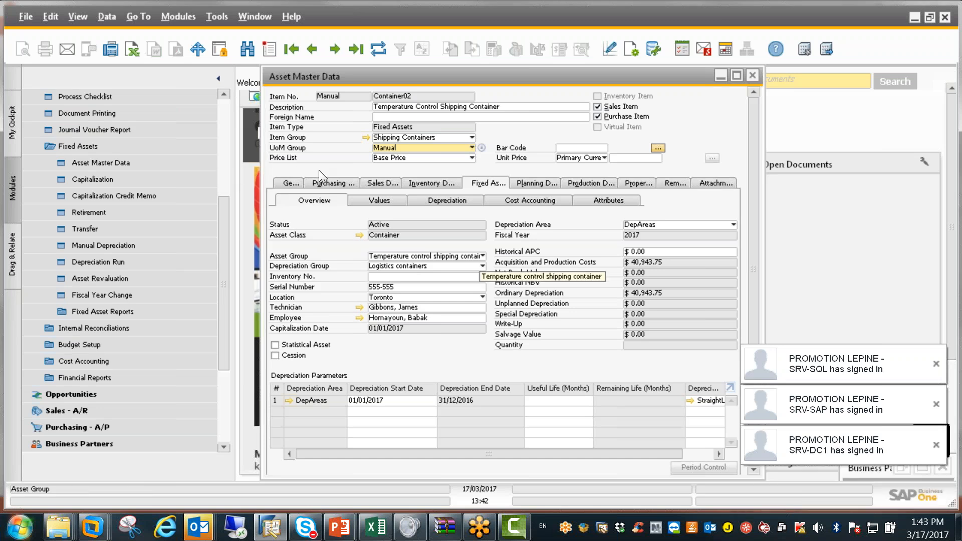
{"action": "left_click", "coordinate": [482, 256]}
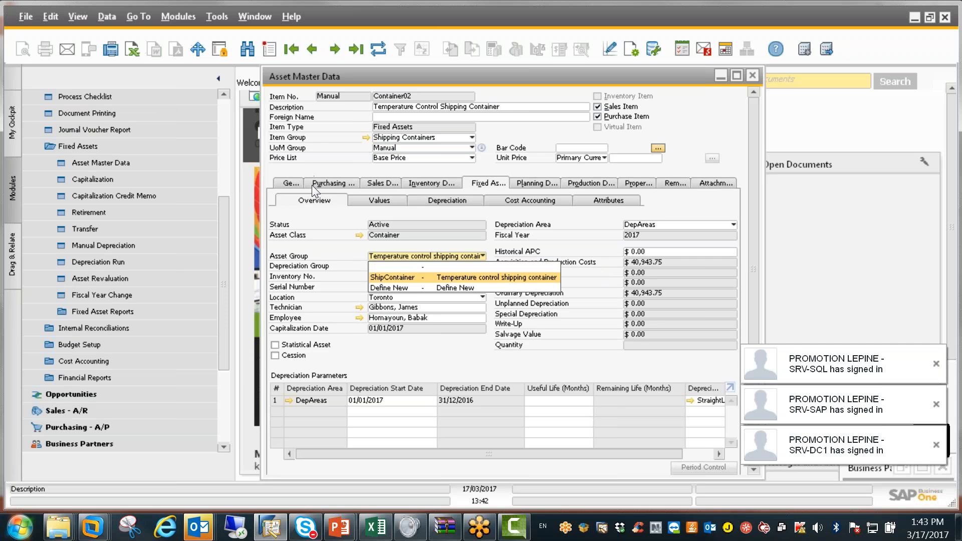
{"action": "key", "text": "Down"}
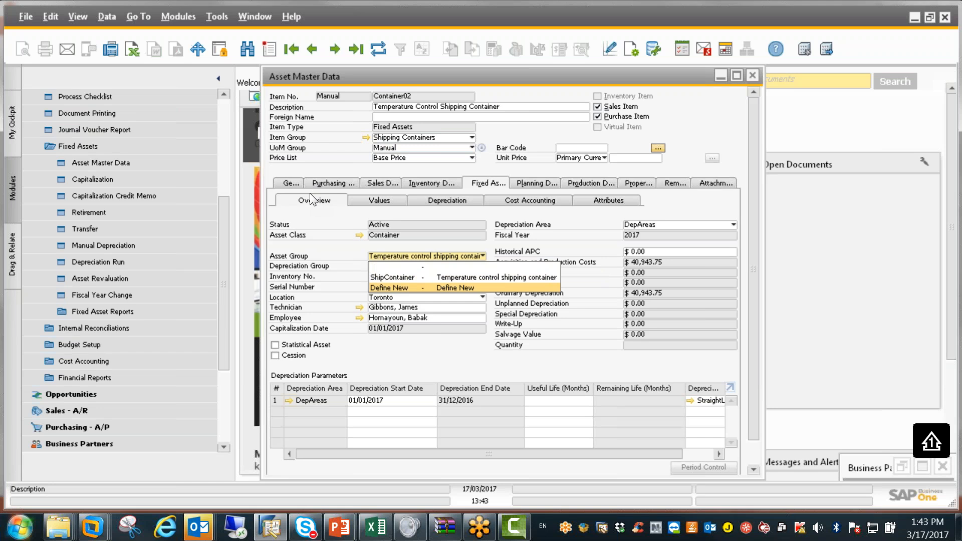
{"action": "left_click", "coordinate": [312, 168]}
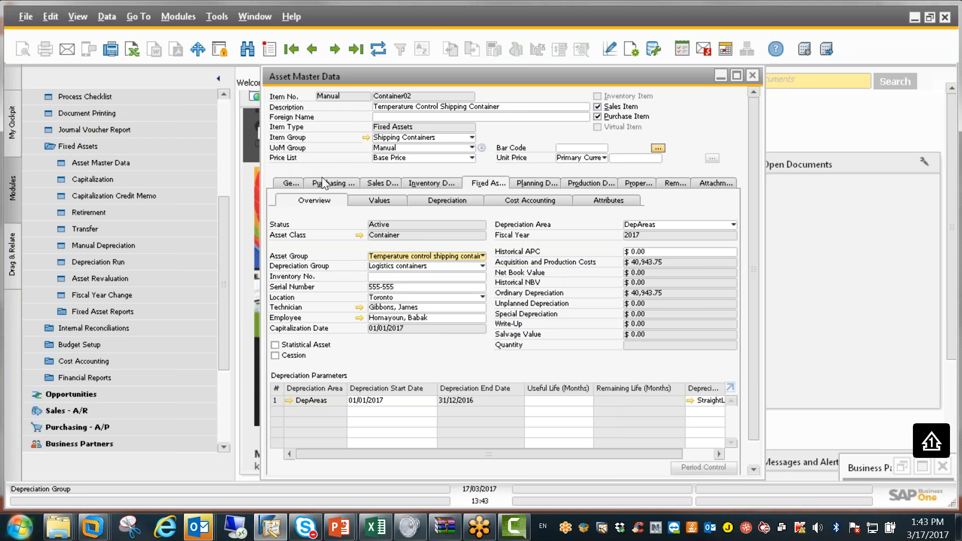
Review the depreciation group and location choices, keeping Logistics containers and Toronto.
{"action": "key", "text": "Tab"}
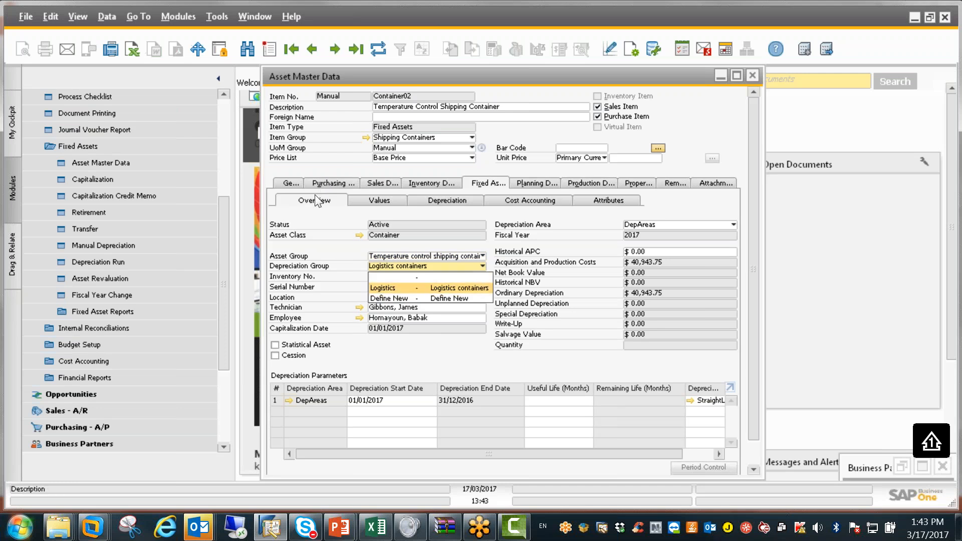
{"action": "key", "text": "Down"}
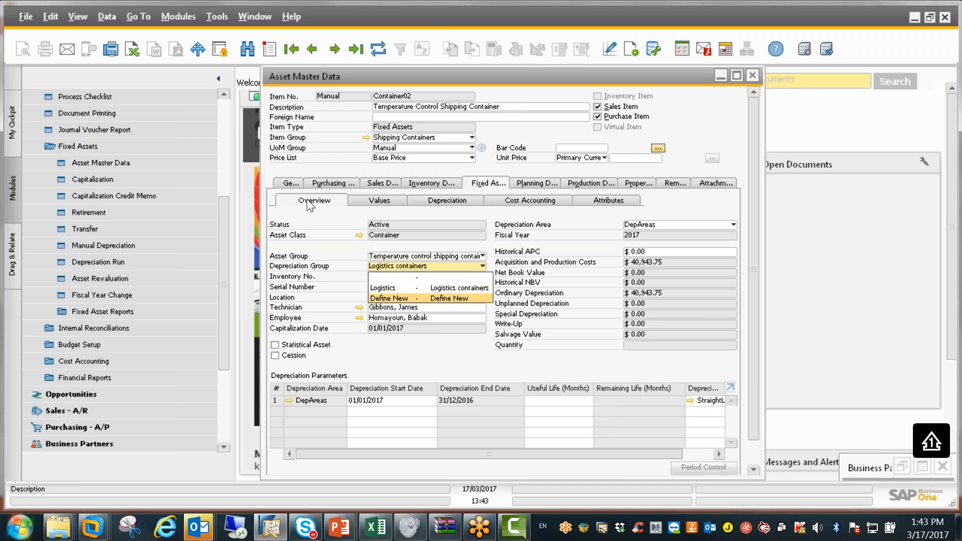
{"action": "key", "text": "Up"}
{"action": "key", "text": "Return"}
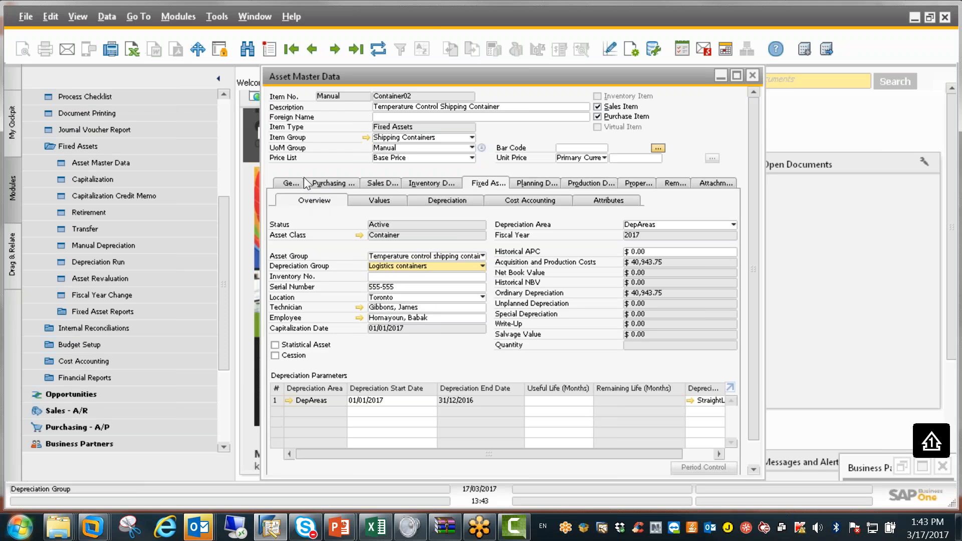
{"action": "left_click", "coordinate": [315, 184]}
{"action": "left_click", "coordinate": [467, 296]}
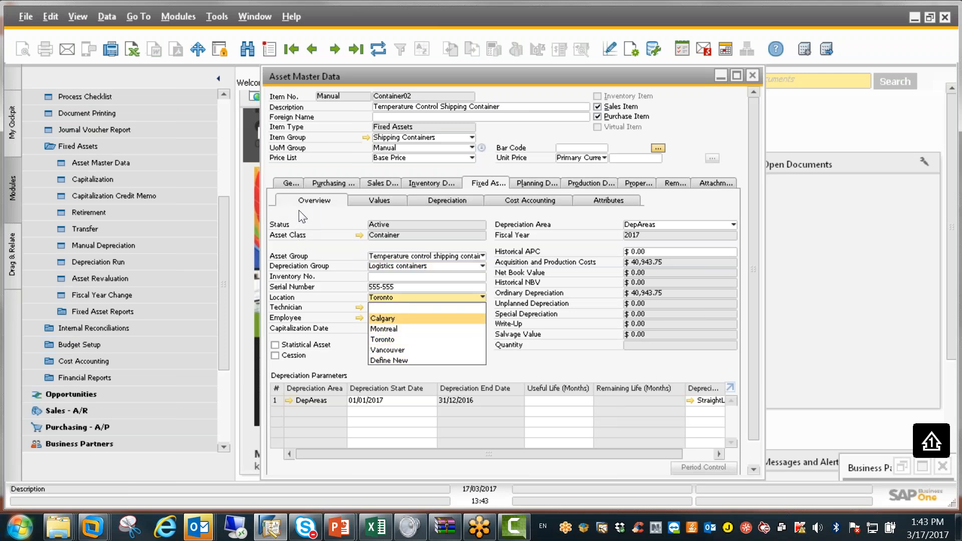
{"action": "left_click", "coordinate": [302, 201]}
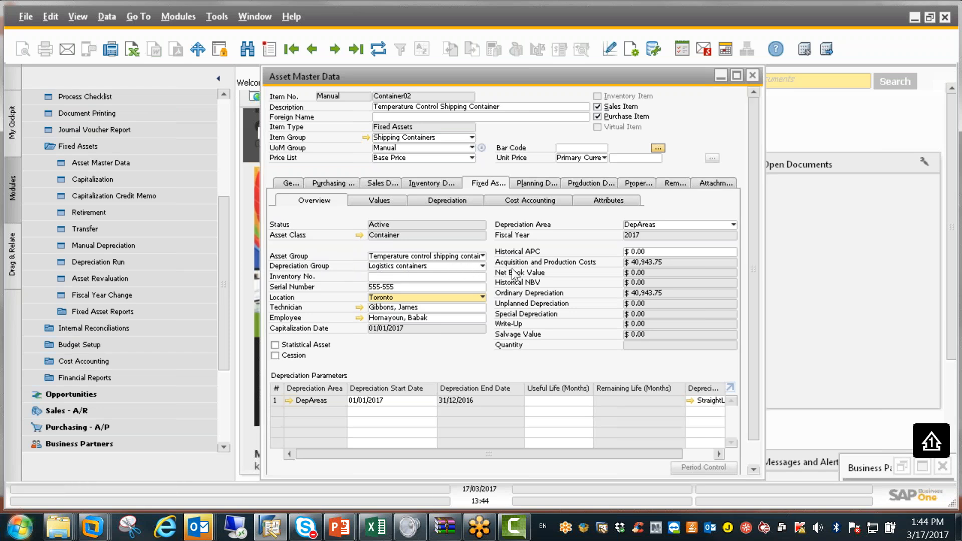
Maximize the asset record and examine its depreciation by period and its fixed asset attributes.
{"action": "key", "text": "ctrl+F10"}
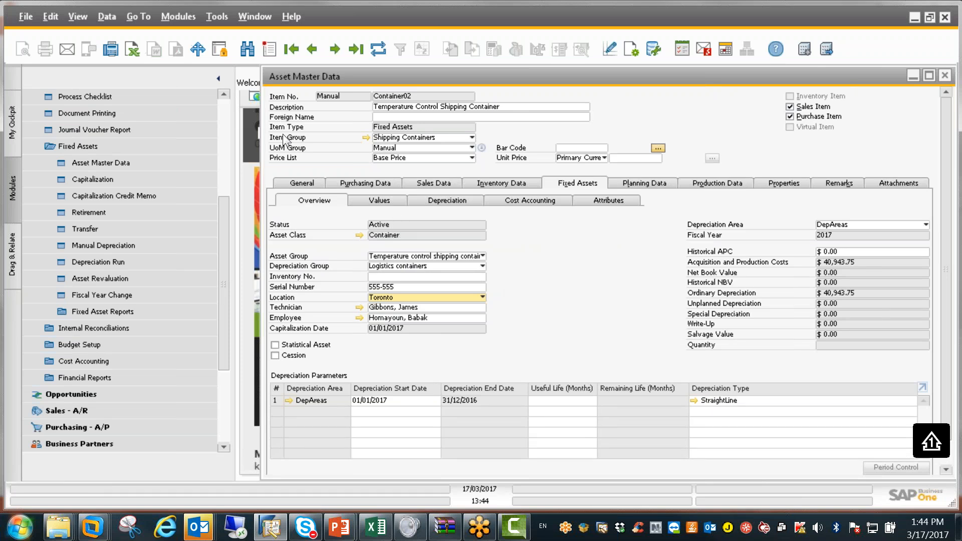
{"action": "key", "text": "ctrl+Tab"}
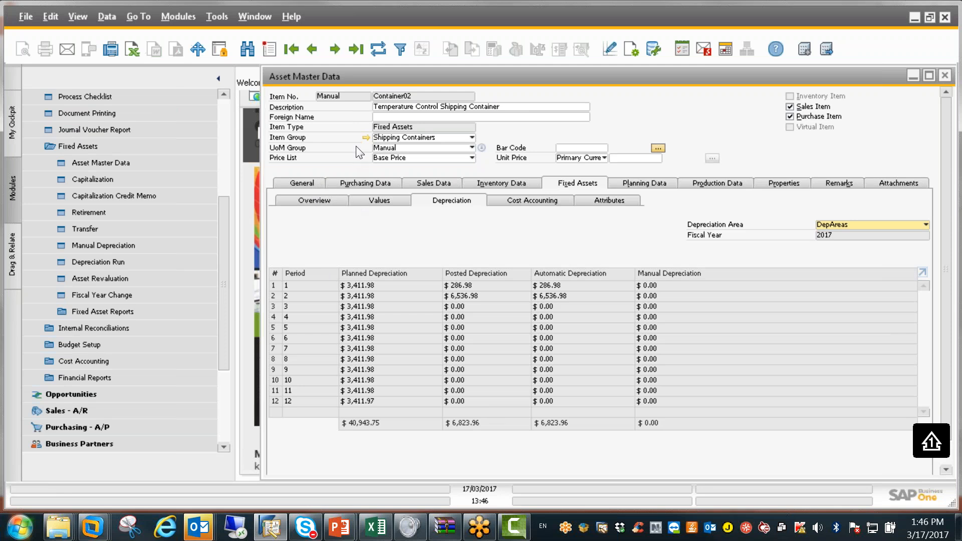
{"action": "key", "text": "ctrl+Tab"}
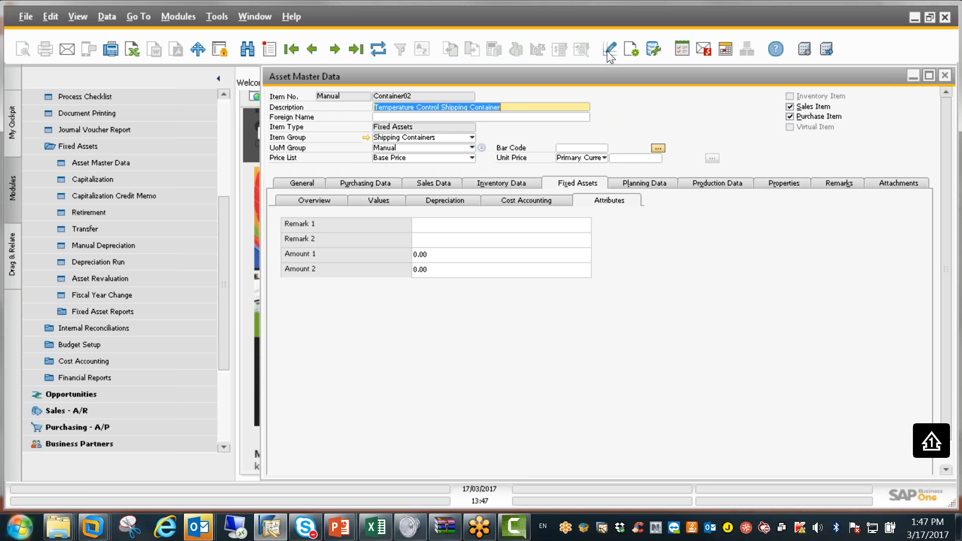
Minimize the asset record and collapse the Fixed Assets folder and the Financials module.
{"action": "scroll", "coordinate": [150, 149], "scroll_direction": "up", "scroll_amount": 1}
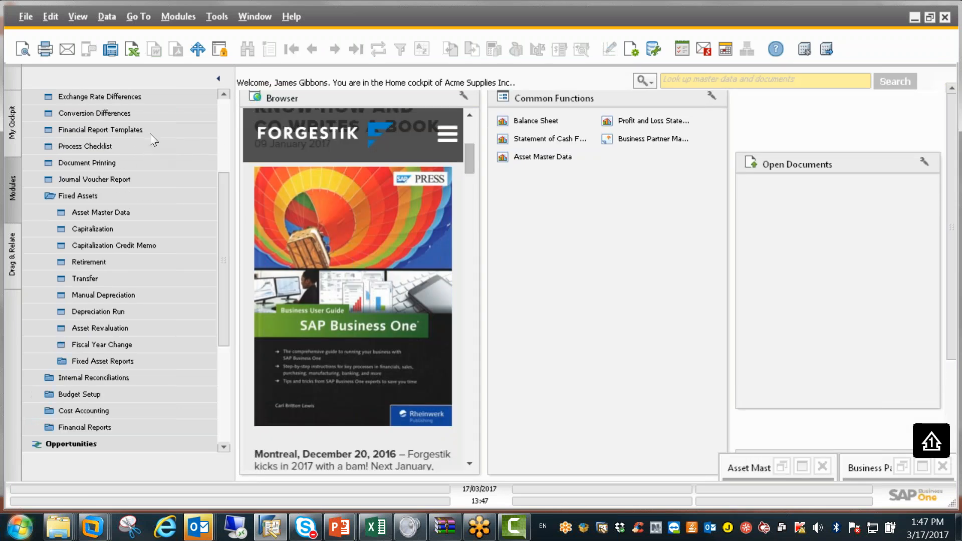
{"action": "left_click", "coordinate": [75, 196]}
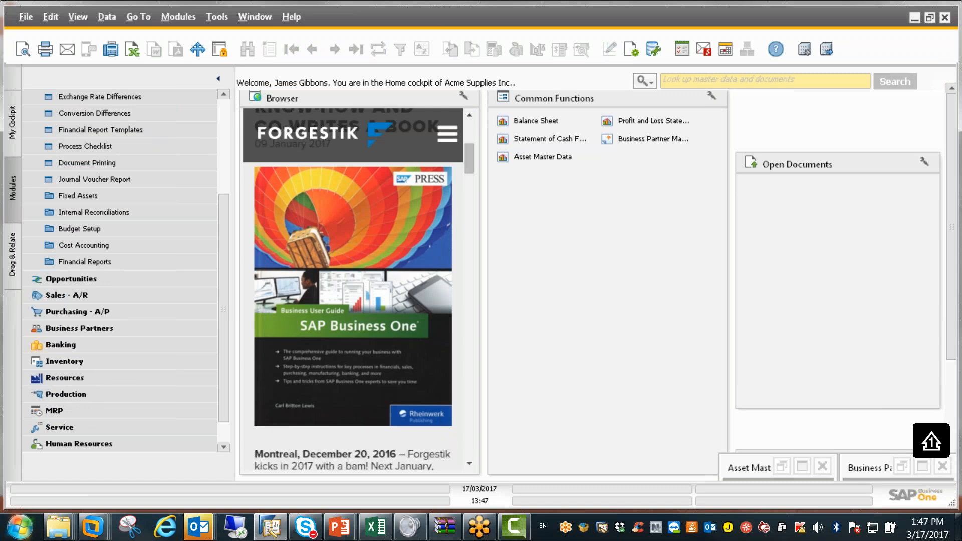
{"action": "scroll", "coordinate": [149, 142], "scroll_direction": "up", "scroll_amount": 3}
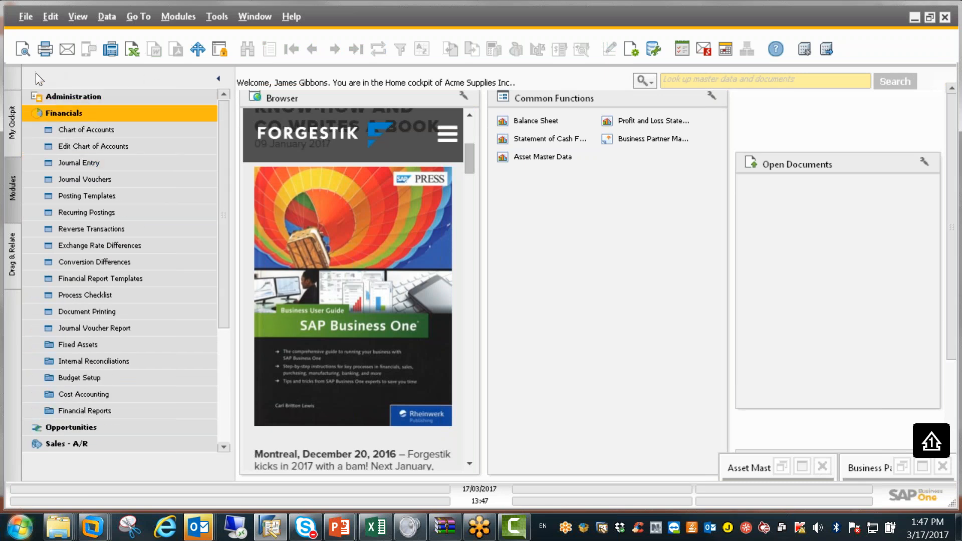
{"action": "key", "text": "Left"}
Expand the Purchasing - A/P module and open a new purchase order.
{"action": "key", "text": "Down"}
{"action": "key", "text": "Down"}
{"action": "key", "text": "Down"}
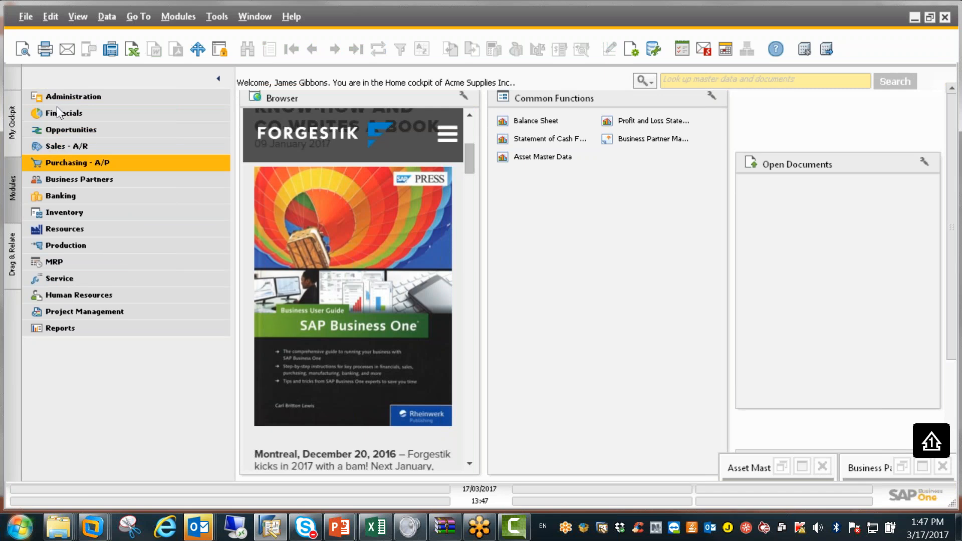
{"action": "key", "text": "Right"}
{"action": "key", "text": "Return"}
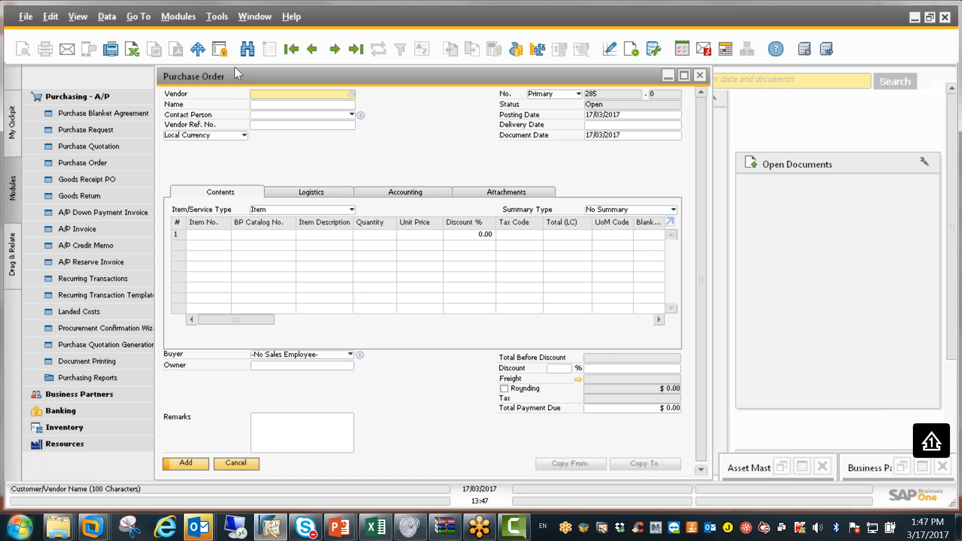
Choose Far East Imports (V1010) as the purchase order's vendor.
{"action": "left_click", "coordinate": [352, 104]}
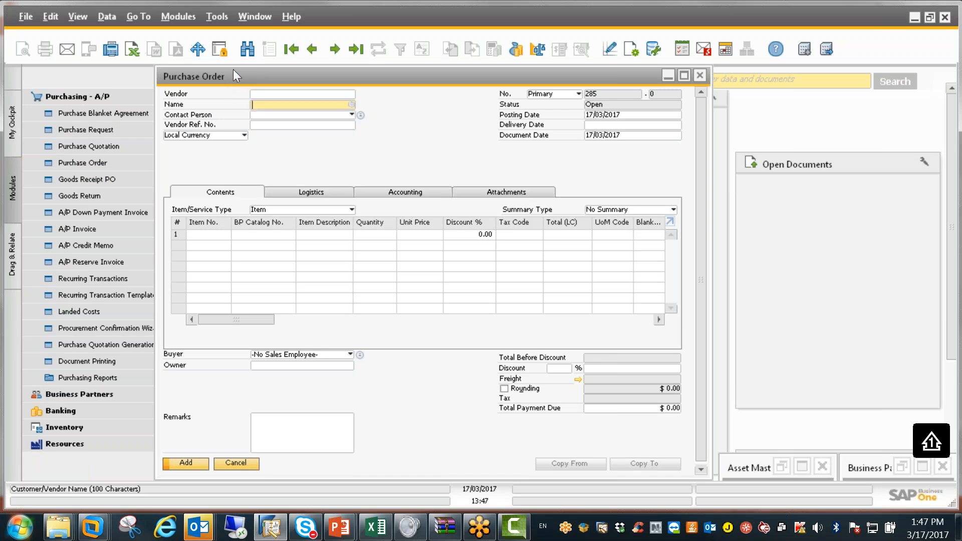
{"action": "left_click", "coordinate": [352, 104]}
{"action": "double_click", "coordinate": [245, 134]}
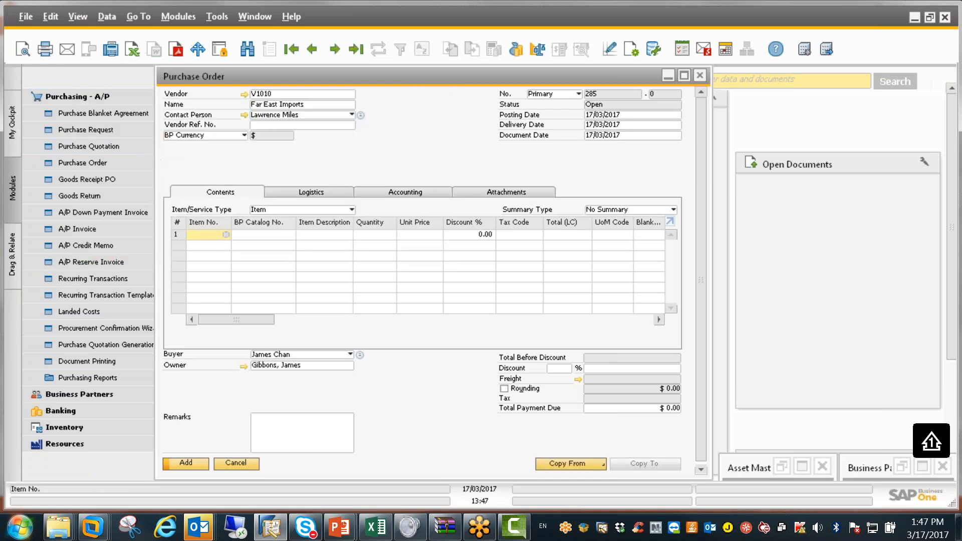
Search the item list for "co" and add Container02 to the first purchase order line.
{"action": "key", "text": "Tab"}
{"action": "type", "text": "c"}
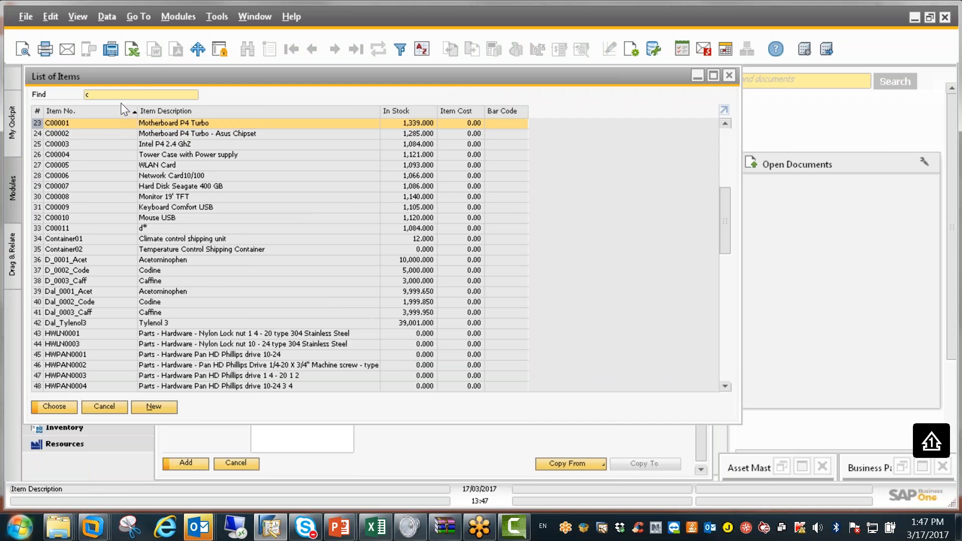
{"action": "type", "text": "o"}
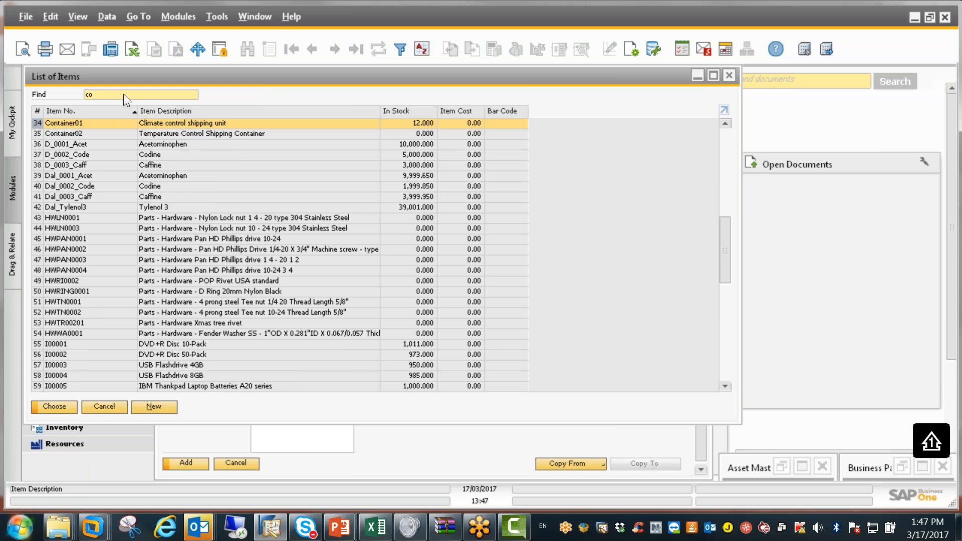
{"action": "key", "text": "Down"}
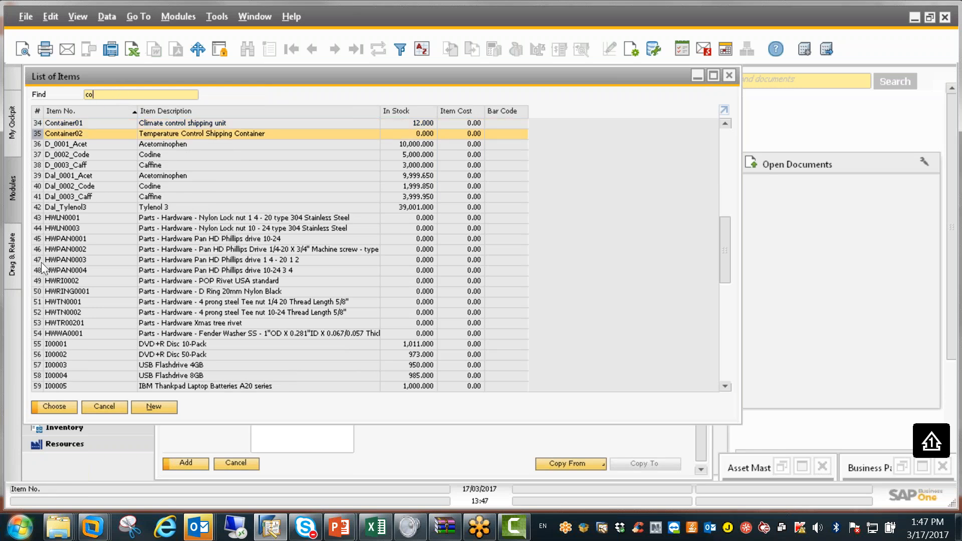
{"action": "key", "text": "Return"}
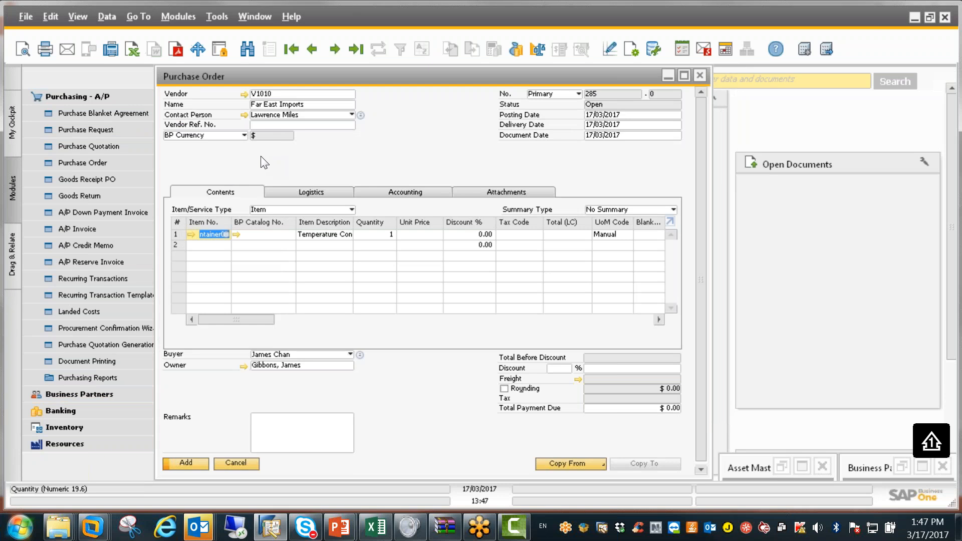
Set the Container02 line to quantity 10 and unit price 750, and add the purchase order.
{"action": "key", "text": "Tab"}
{"action": "type", "text": "10"}
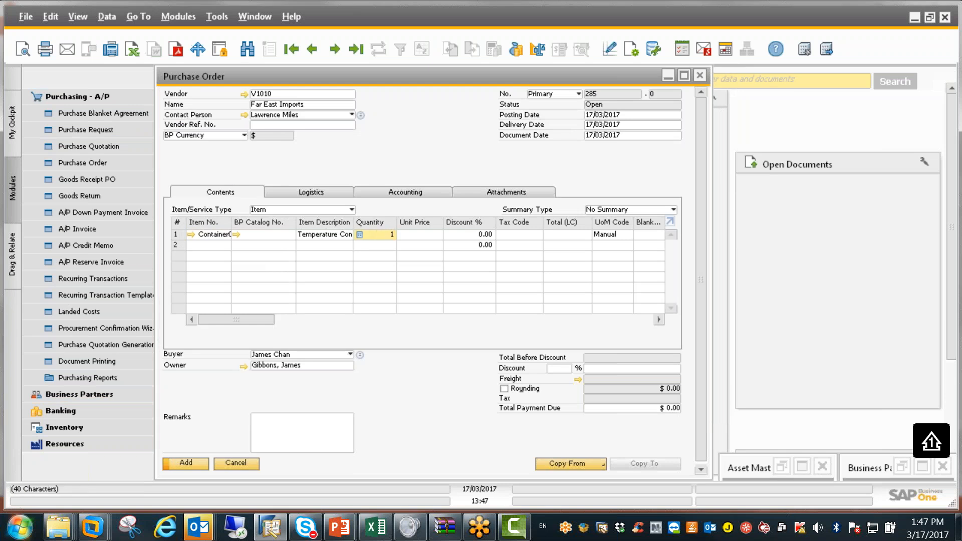
{"action": "key", "text": "Tab"}
{"action": "type", "text": "750"}
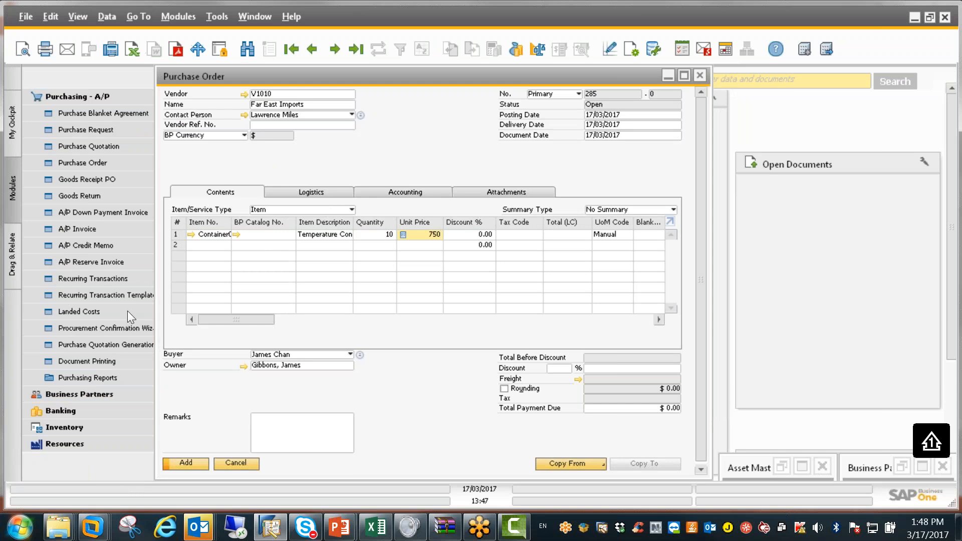
{"action": "key", "text": "Return"}
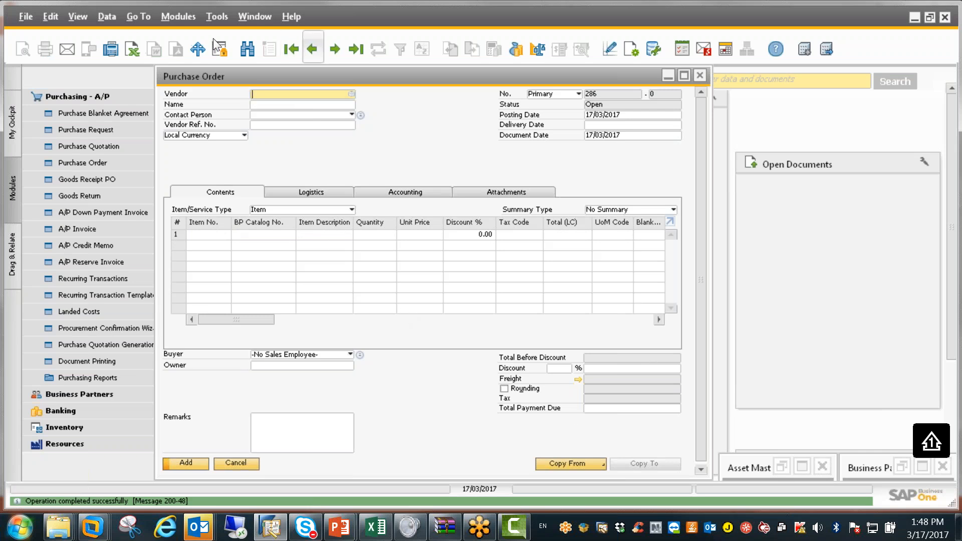
Bring back the newly added purchase order and copy it to a Goods Receipt PO.
{"action": "left_click", "coordinate": [312, 49]}
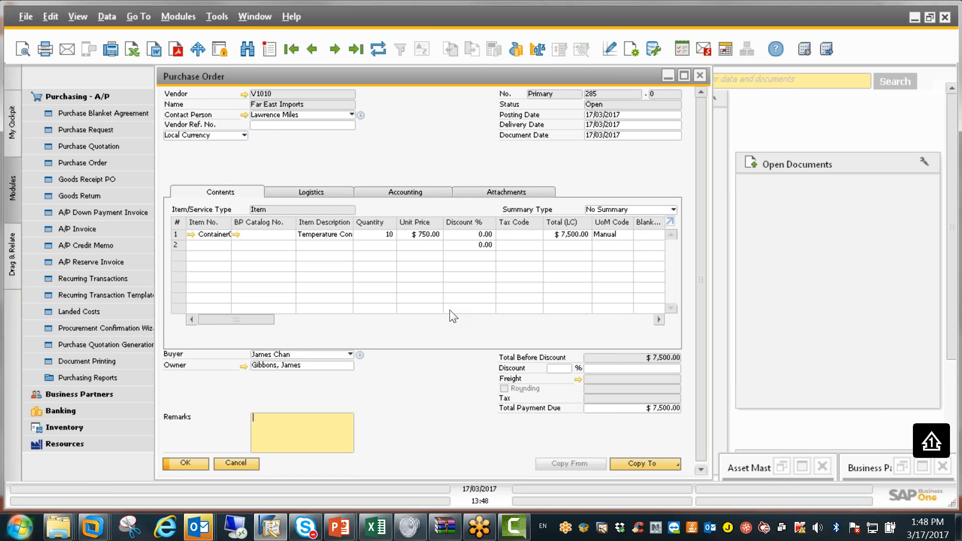
{"action": "key", "text": "alt+Down"}
{"action": "key", "text": "Up"}
{"action": "key", "text": "Up"}
{"action": "key", "text": "Up"}
{"action": "key", "text": "Up"}
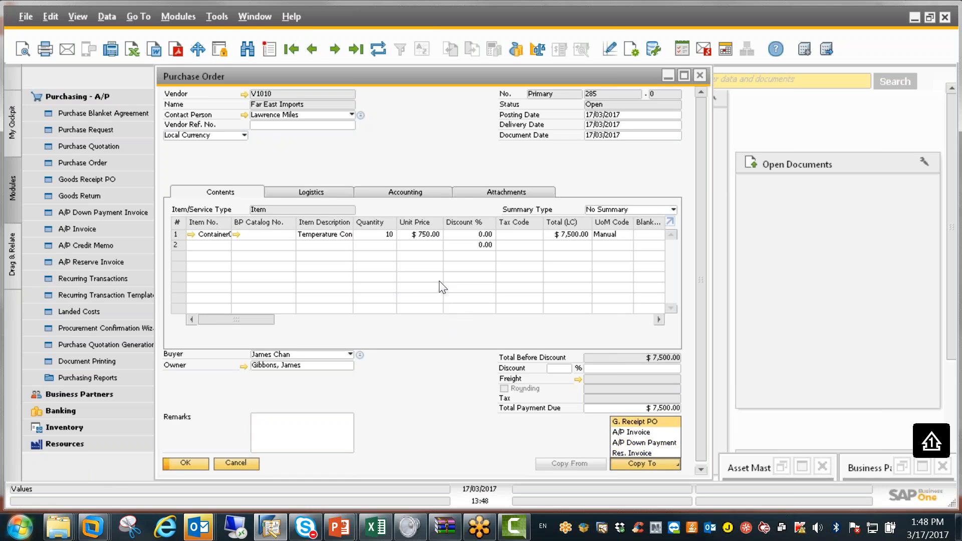
{"action": "key", "text": "Return"}
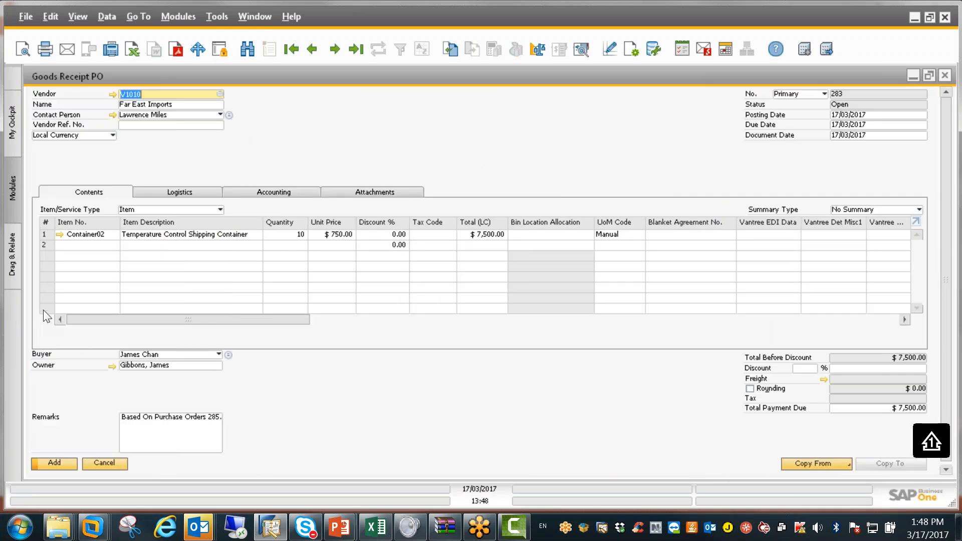
Add the Goods Receipt PO and minimize its window to return to the purchase order.
{"action": "key", "text": "Return"}
{"action": "key", "text": "Return"}
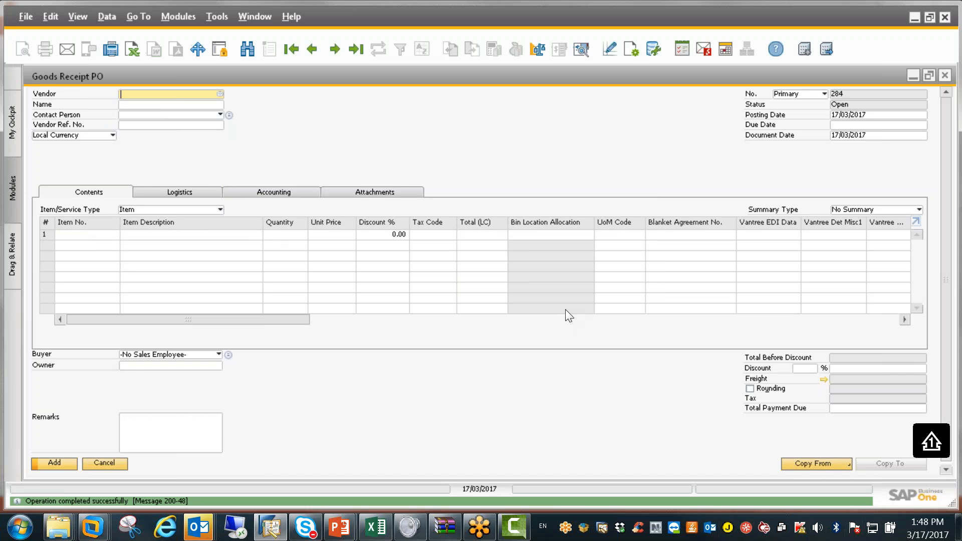
{"action": "left_click", "coordinate": [609, 50]}
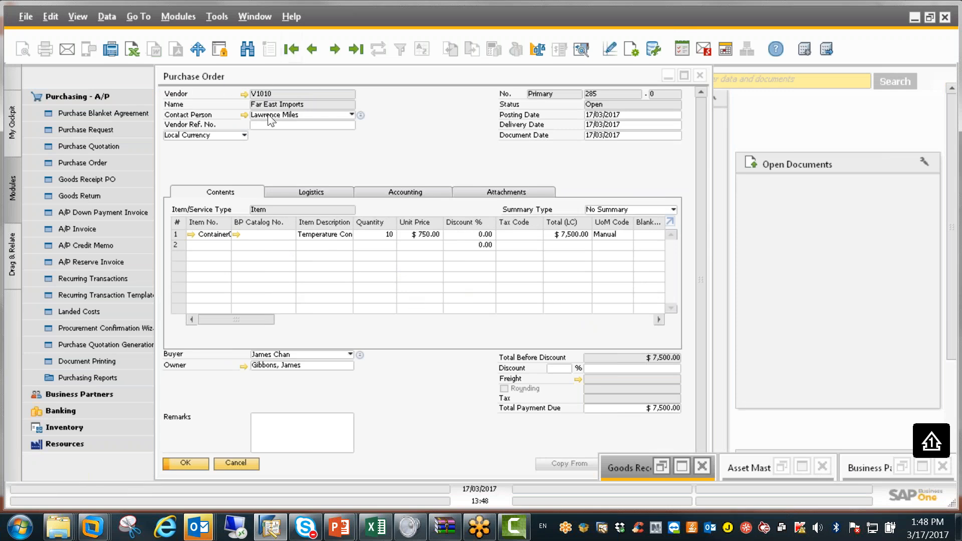
Return to the Goods Receipt PO window, bring back the newly added receipt and copy it to an A/P Invoice.
{"action": "key", "text": "Escape"}
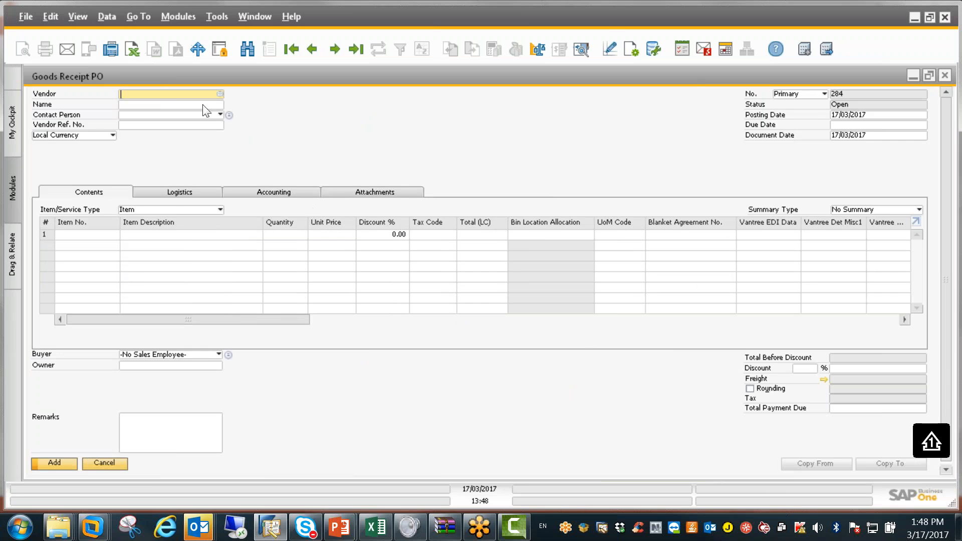
{"action": "left_click", "coordinate": [313, 49]}
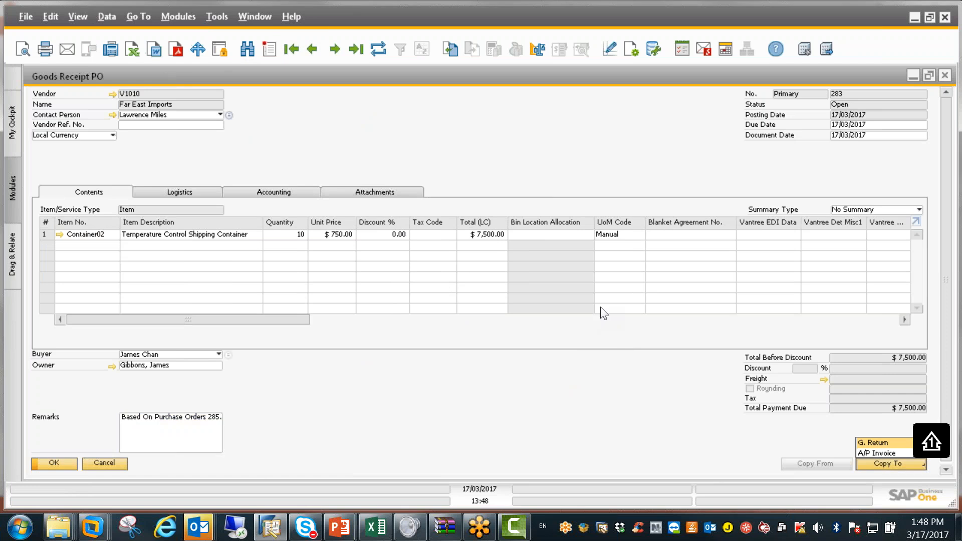
{"action": "key", "text": "Down"}
{"action": "key", "text": "Return"}
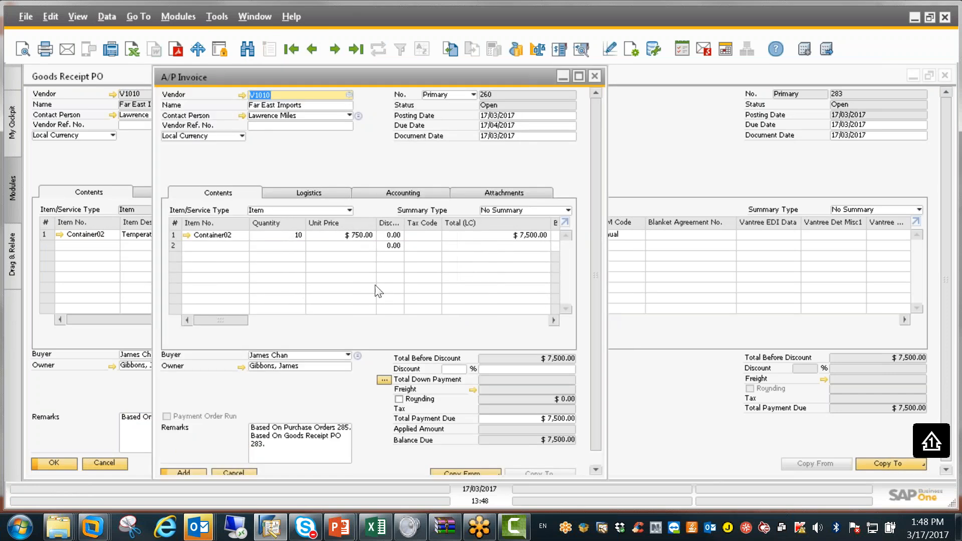
Try to add the A/P Invoice without a tax code, and copy the Goods Receipt PO to an A/P Invoice again.
{"action": "left_click", "coordinate": [183, 472]}
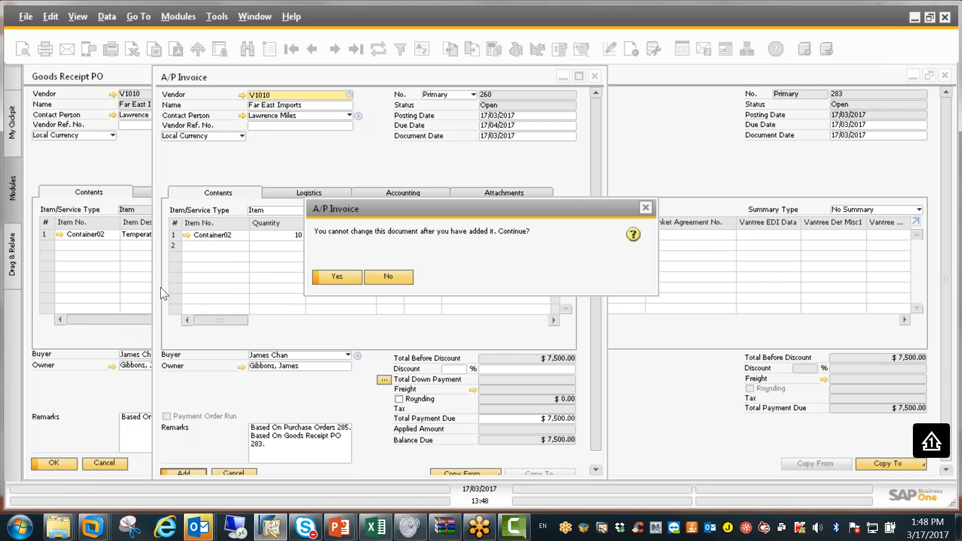
{"action": "left_click", "coordinate": [336, 276]}
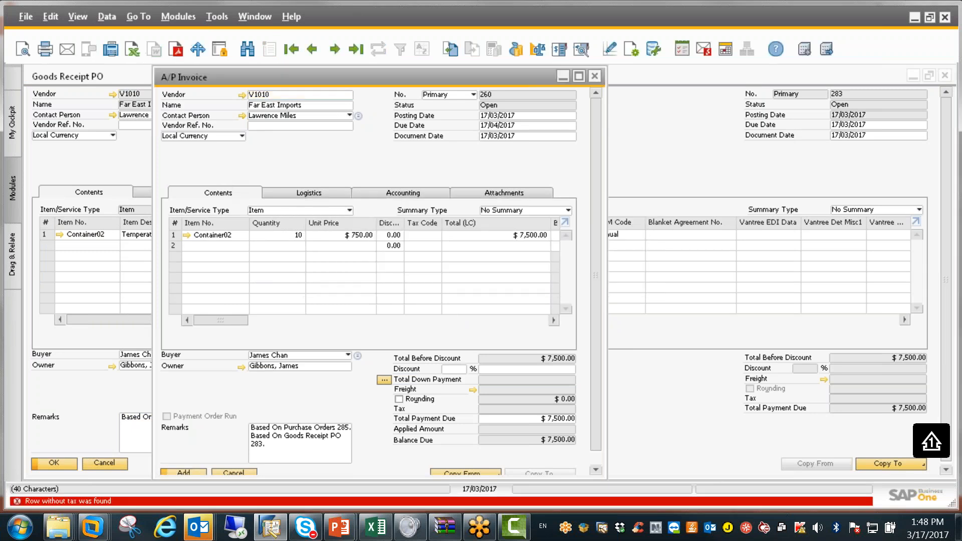
{"action": "key", "text": "ctrl+Tab"}
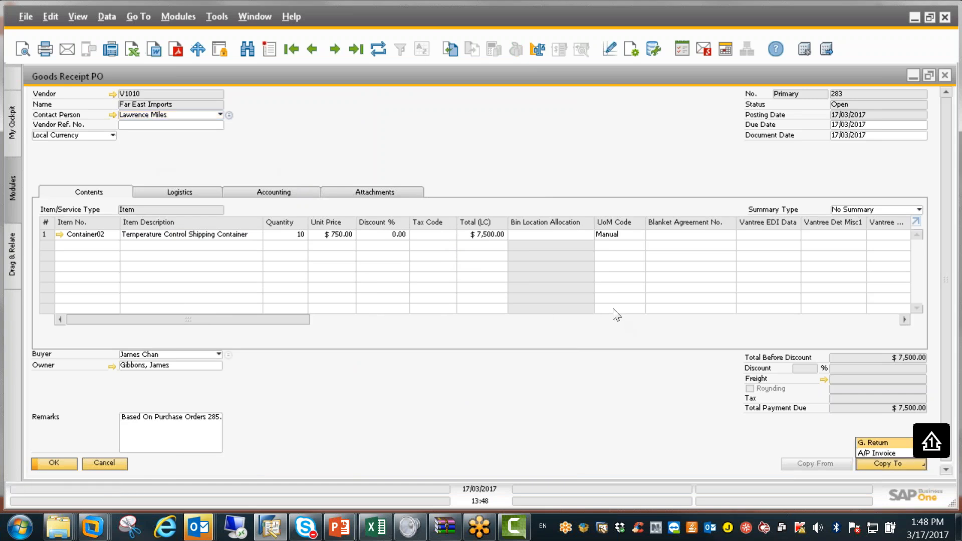
{"action": "key", "text": "Escape"}
{"action": "key", "text": "Down"}
{"action": "key", "text": "Return"}
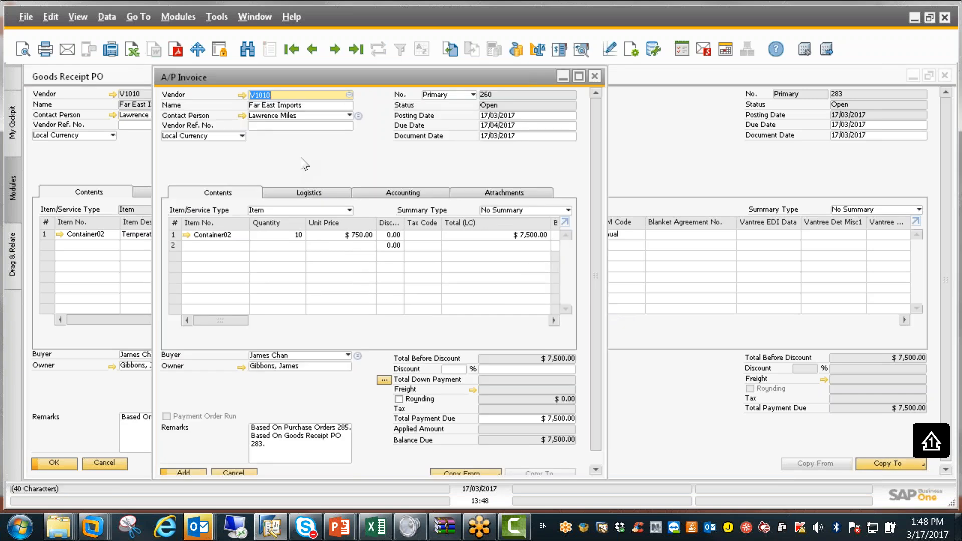
Assign tax code TAXNO to the Container02 line, add the A/P Invoice and close its window.
{"action": "key", "text": "Tab"}
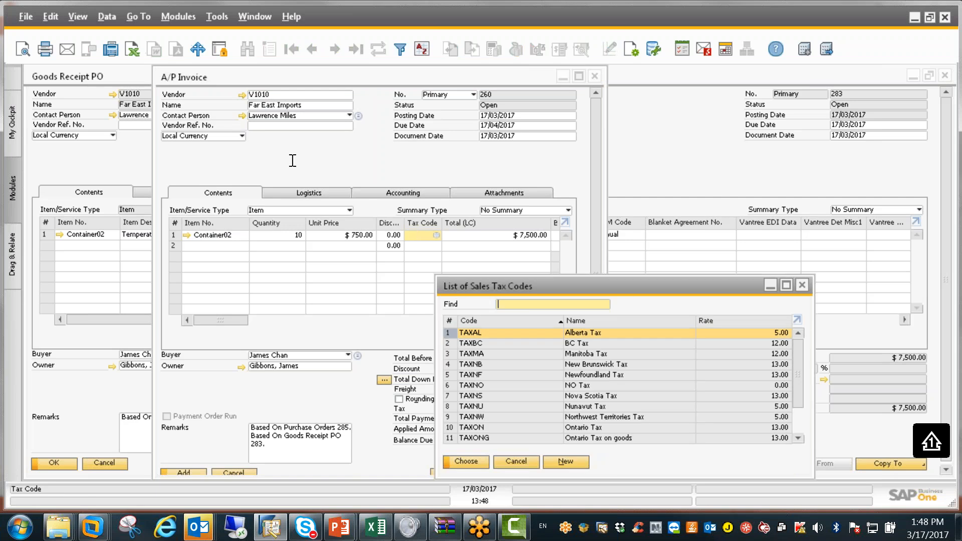
{"action": "key", "text": "Return"}
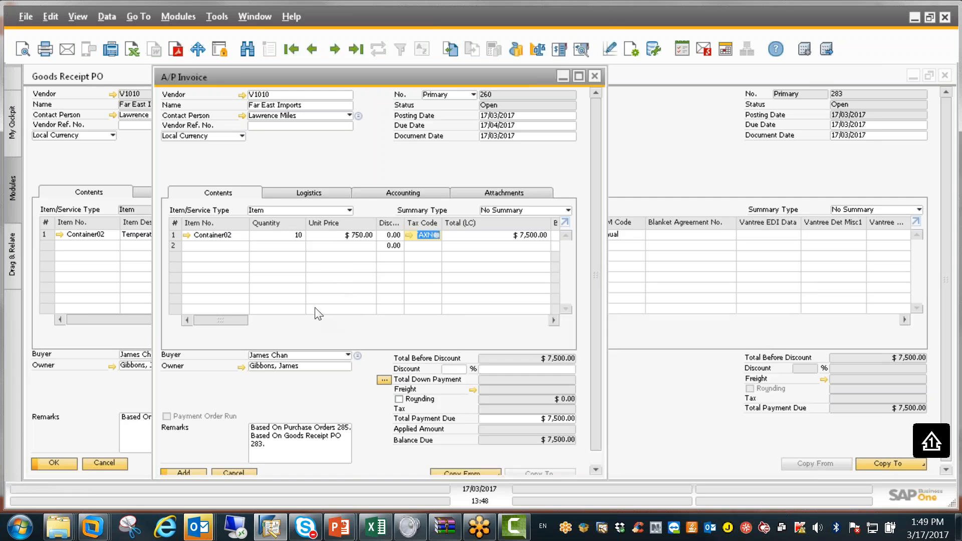
{"action": "key", "text": "Return"}
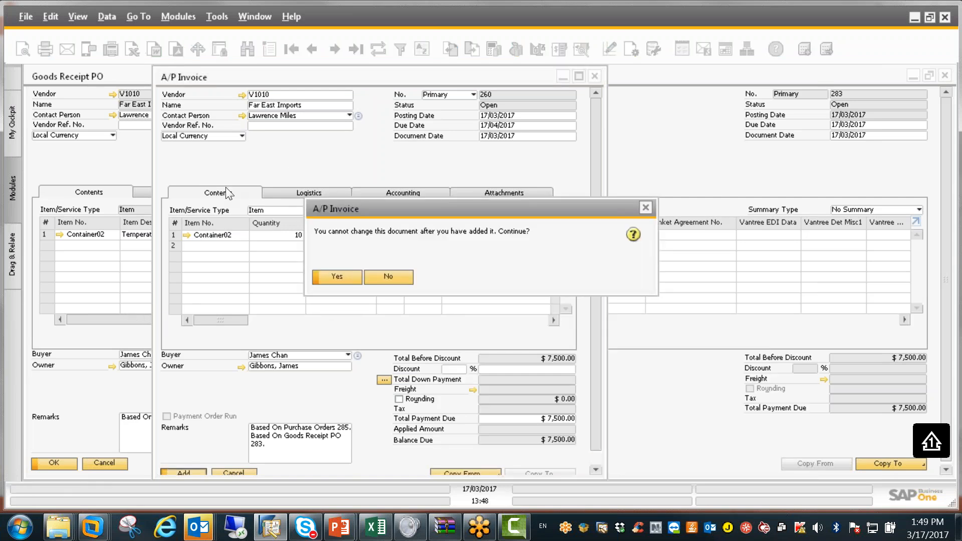
{"action": "key", "text": "Return"}
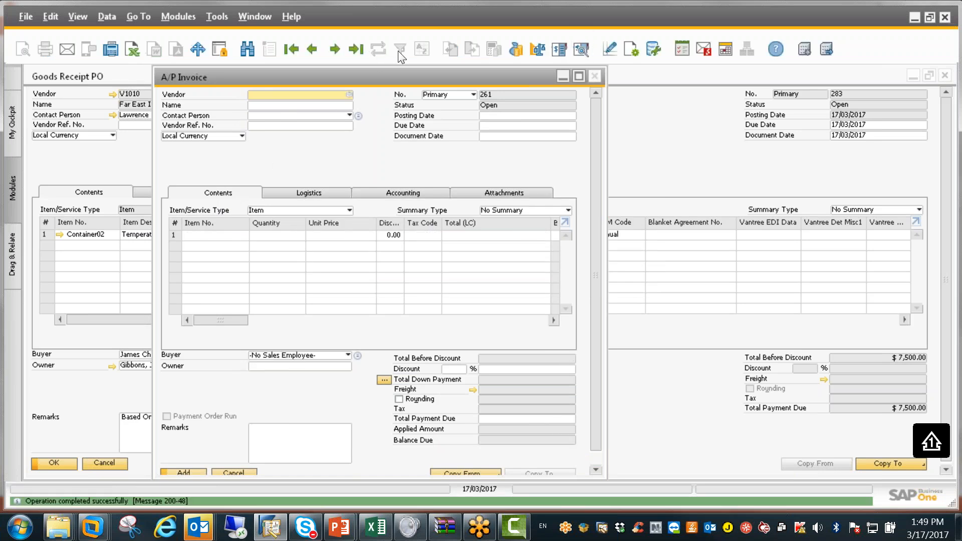
{"action": "left_click", "coordinate": [594, 76]}
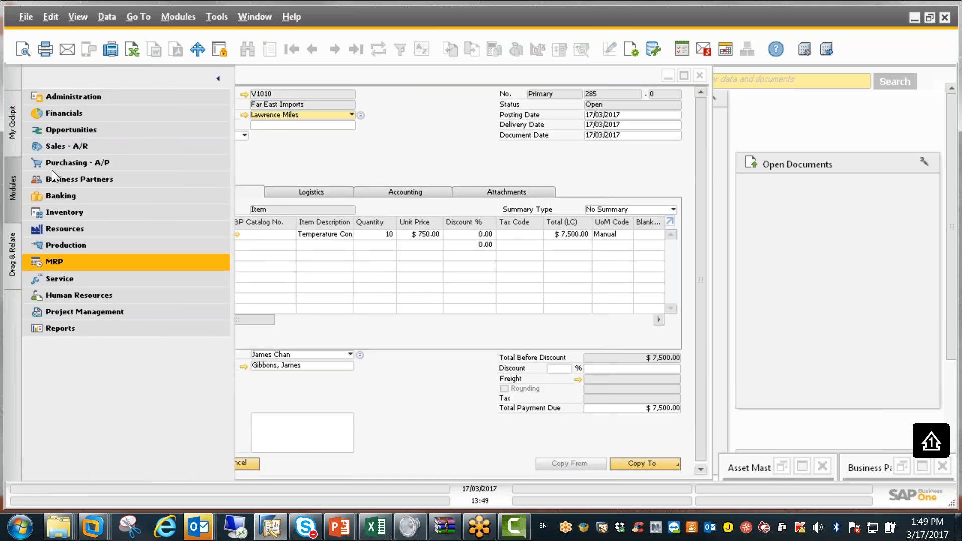
Open the fixed assets Capitalization, bring back the latest capitalization document and view the Container02 asset master data from its line.
{"action": "left_click", "coordinate": [52, 111]}
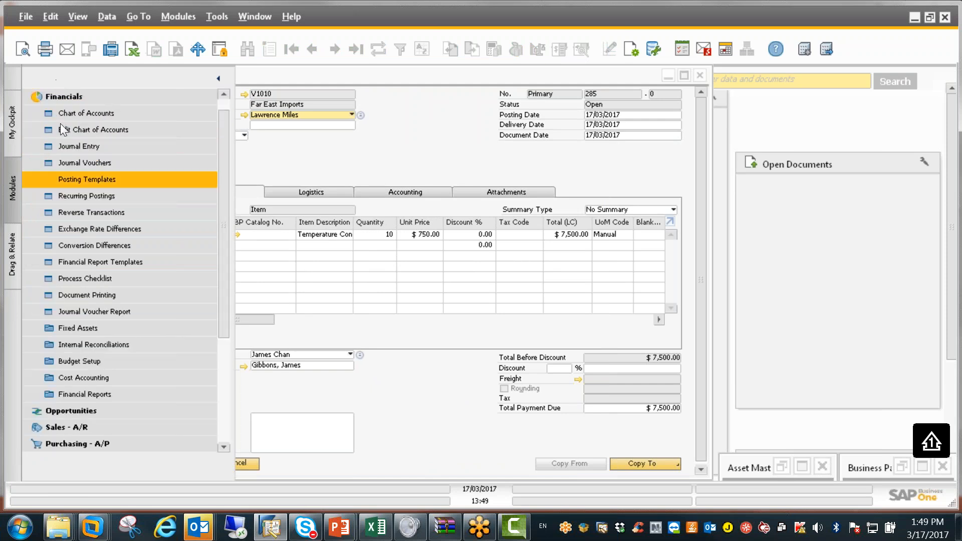
{"action": "left_click", "coordinate": [65, 218]}
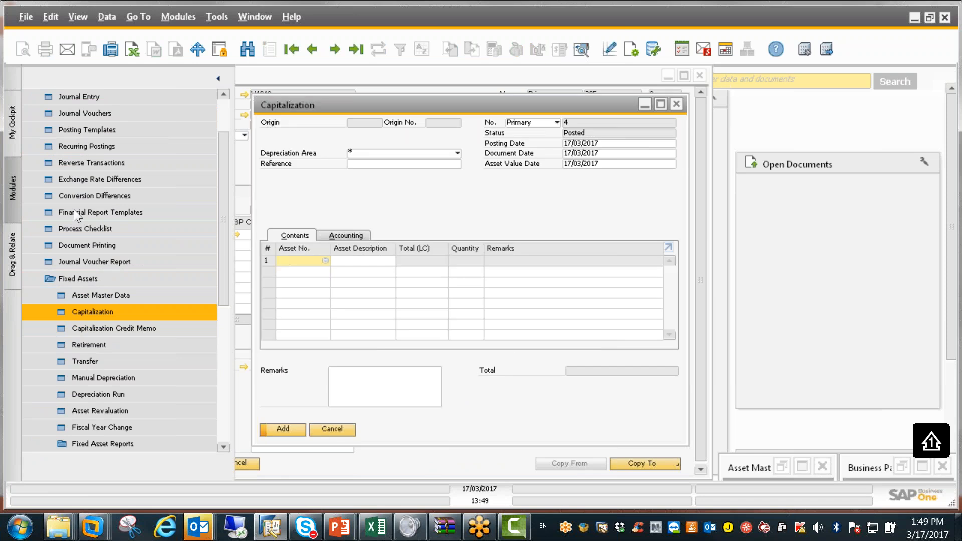
{"action": "left_click", "coordinate": [311, 48]}
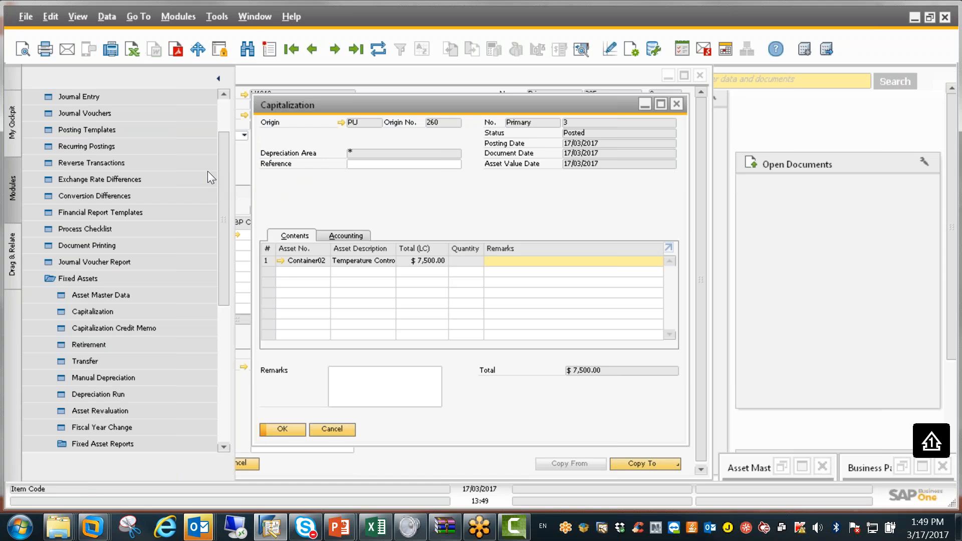
{"action": "left_click", "coordinate": [280, 260]}
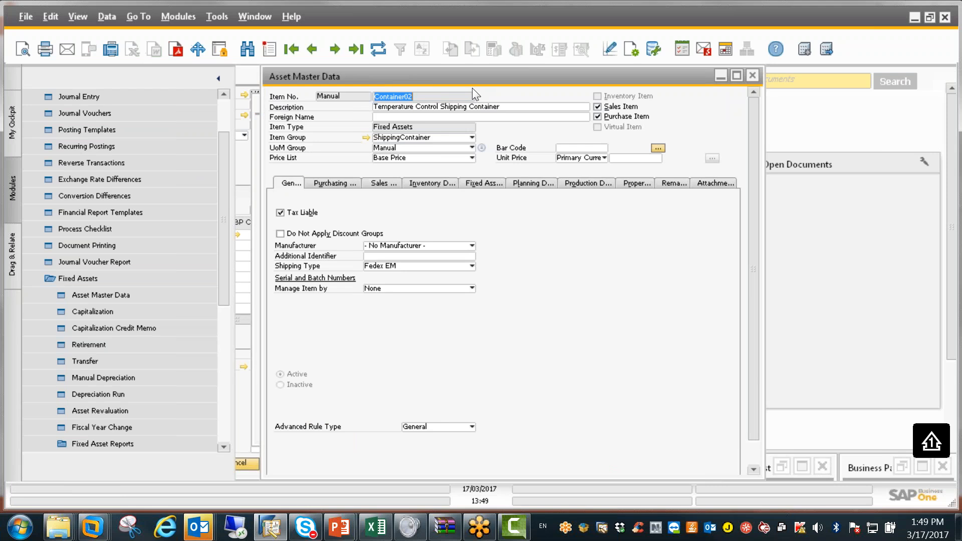
{"action": "left_click", "coordinate": [751, 76]}
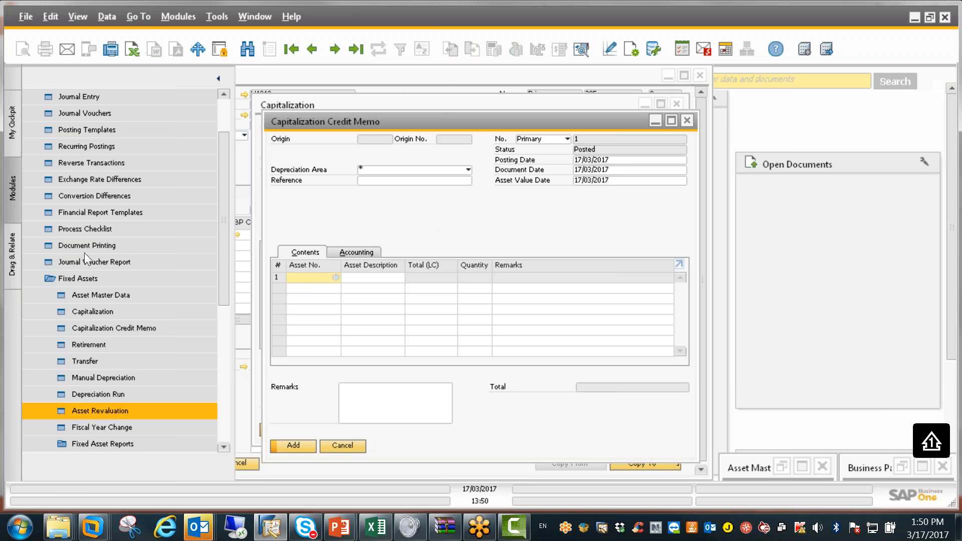
Examine the blank fixed assets Retirement and Transfer documents, and close both.
{"action": "left_click", "coordinate": [80, 344]}
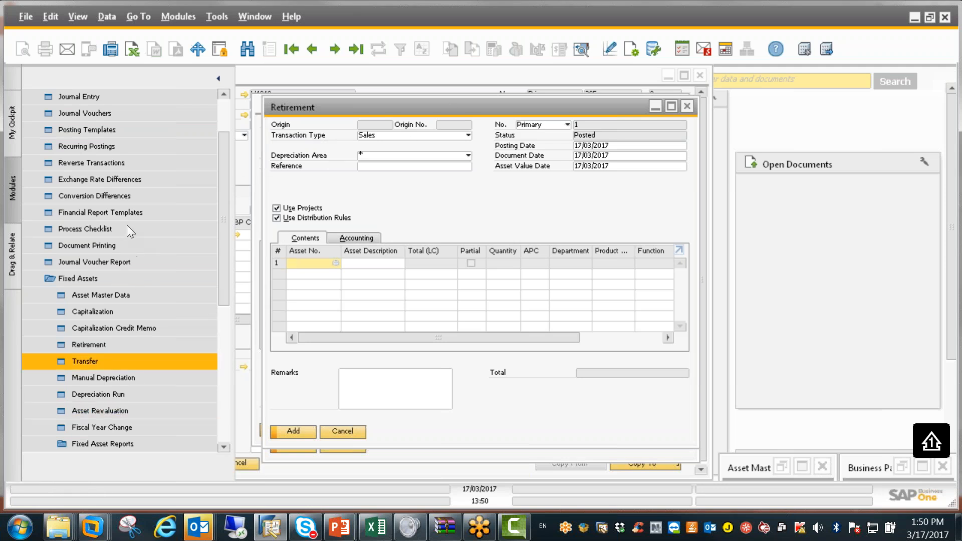
{"action": "key", "text": "Return"}
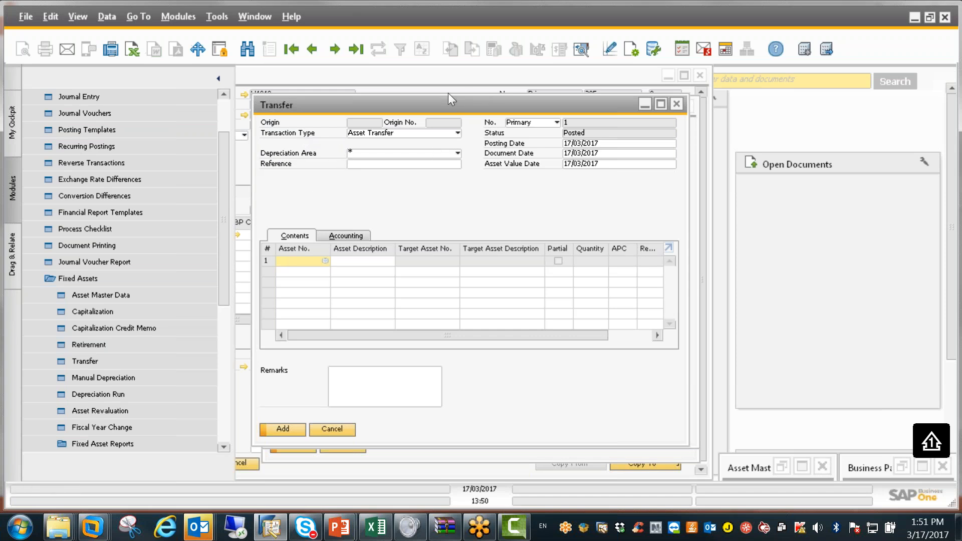
{"action": "key", "text": "Escape"}
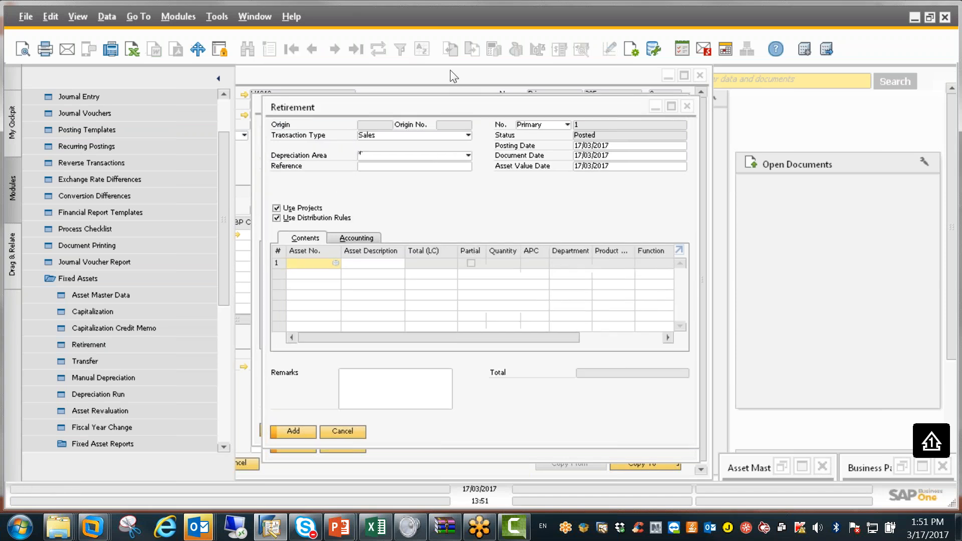
{"action": "key", "text": "Escape"}
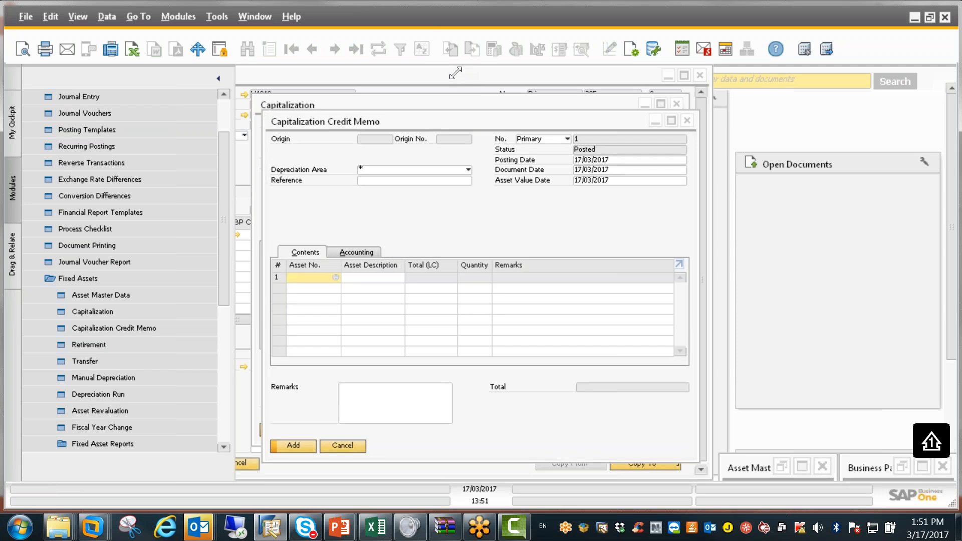
Close all open windows, saving the changes to the Container02 asset master data.
{"action": "key", "text": "alt+w"}
{"action": "key", "text": "Right"}
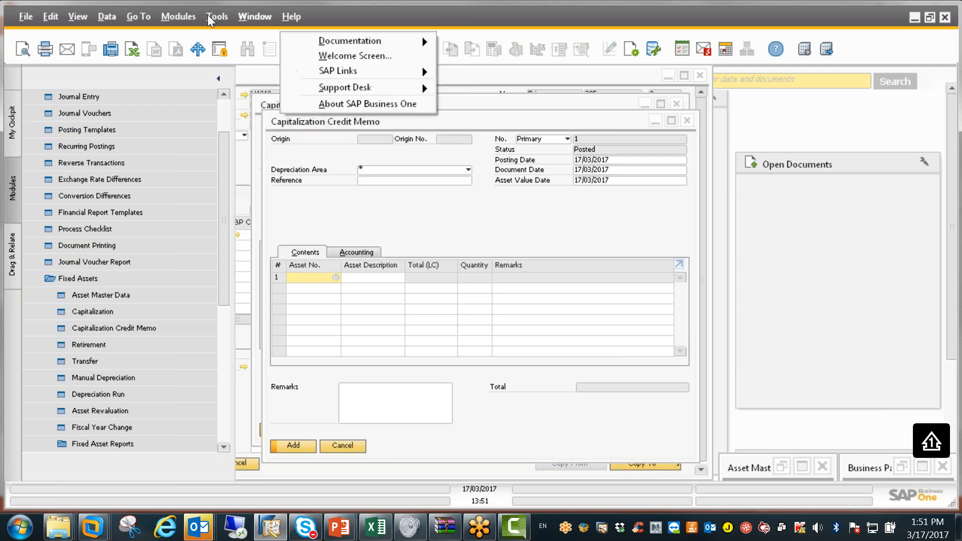
{"action": "key", "text": "Left"}
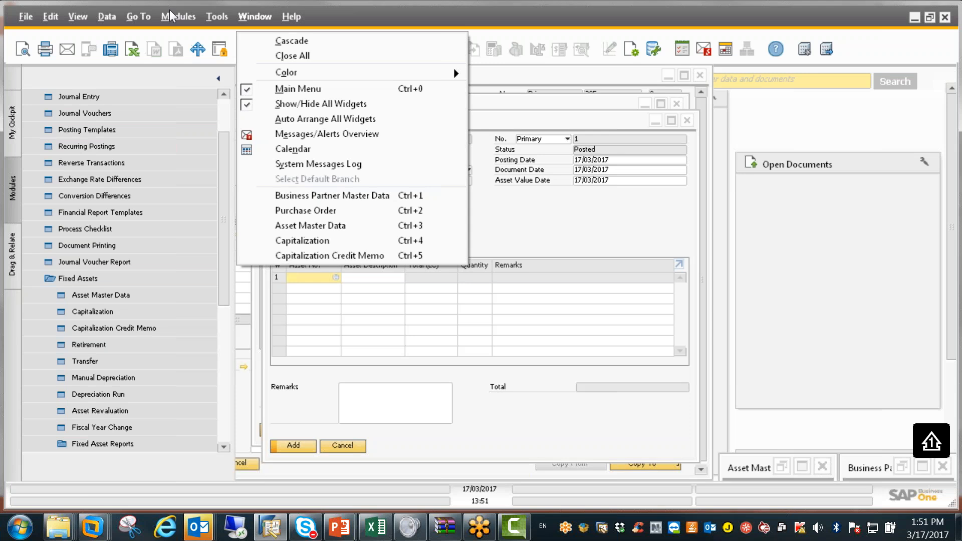
{"action": "key", "text": "Down"}
{"action": "key", "text": "Down"}
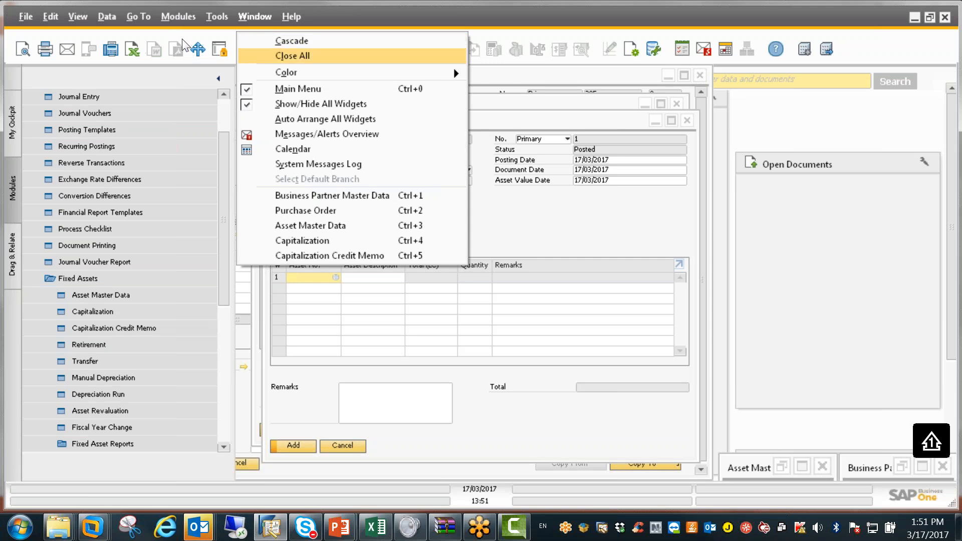
{"action": "key", "text": "Return"}
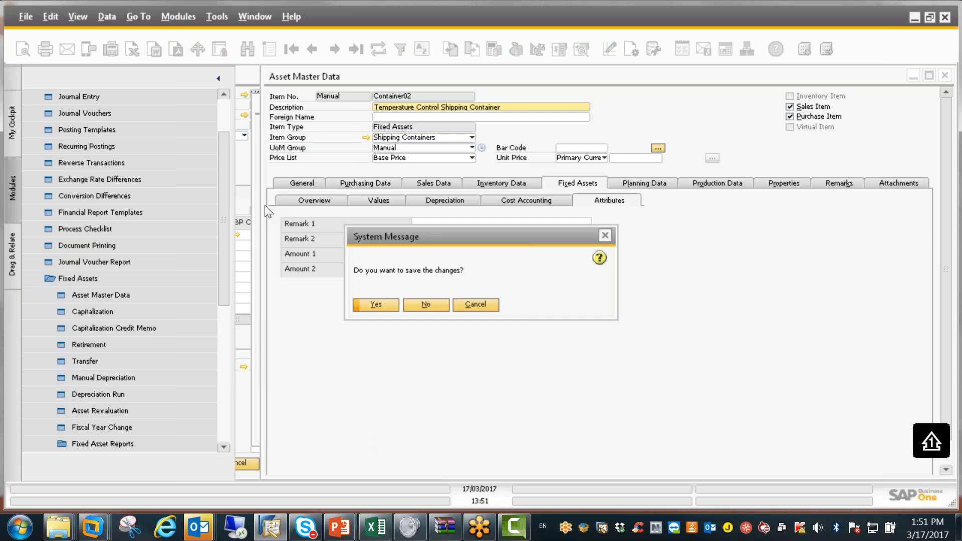
{"action": "key", "text": "Escape"}
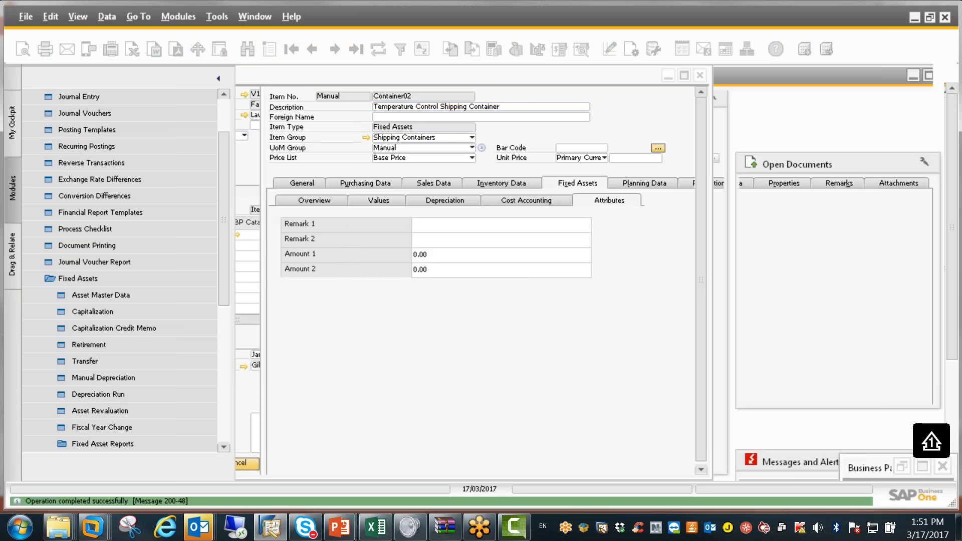
Start a fixed assets Manual Depreciation with Container02 on the first line, and close it without adding.
{"action": "key", "text": "Down"}
{"action": "key", "text": "Down"}
{"action": "key", "text": "Down"}
{"action": "key", "text": "Down"}
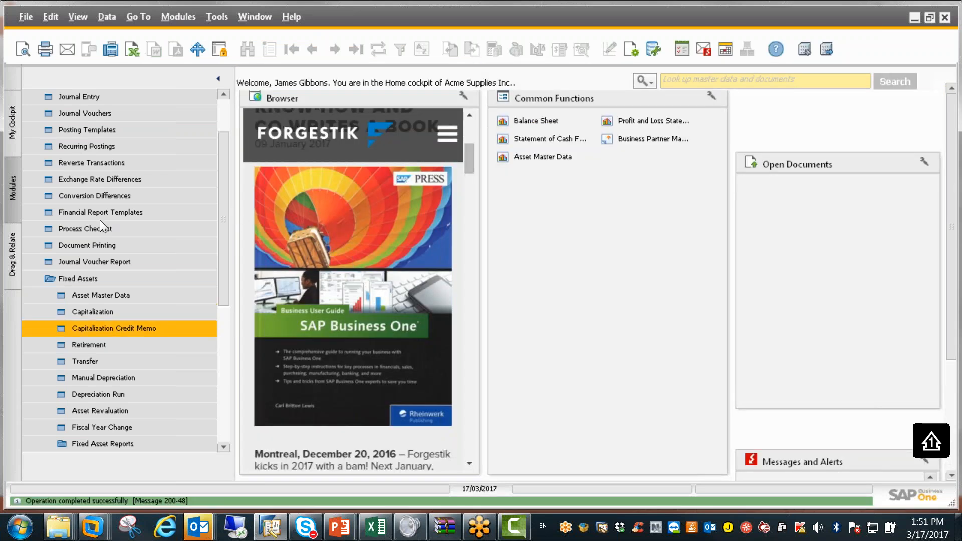
{"action": "key", "text": "Return"}
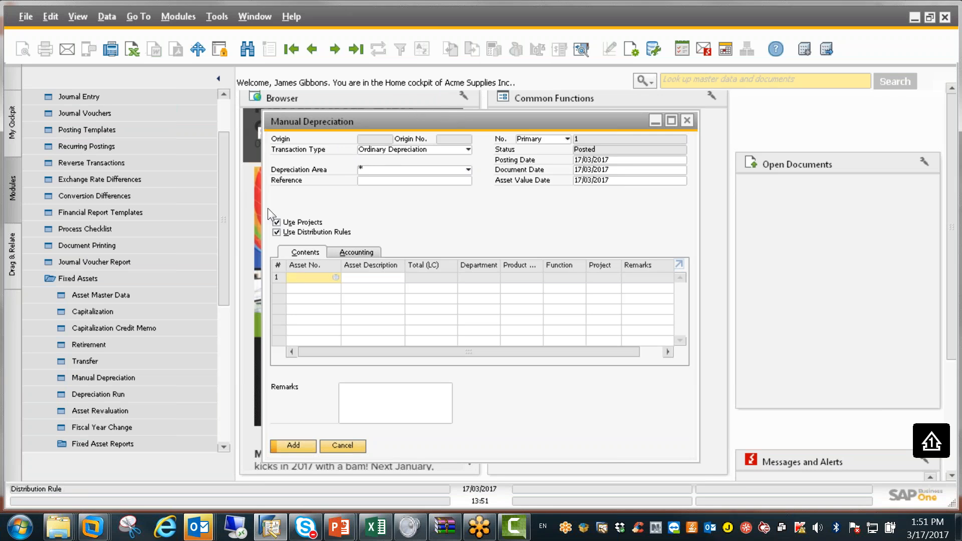
{"action": "key", "text": "Tab"}
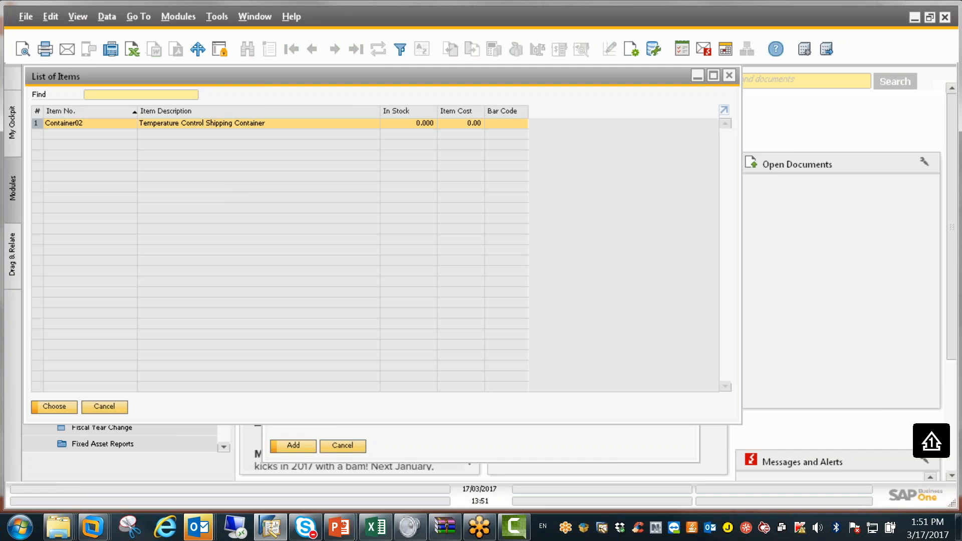
{"action": "key", "text": "Return"}
{"action": "key", "text": "Tab"}
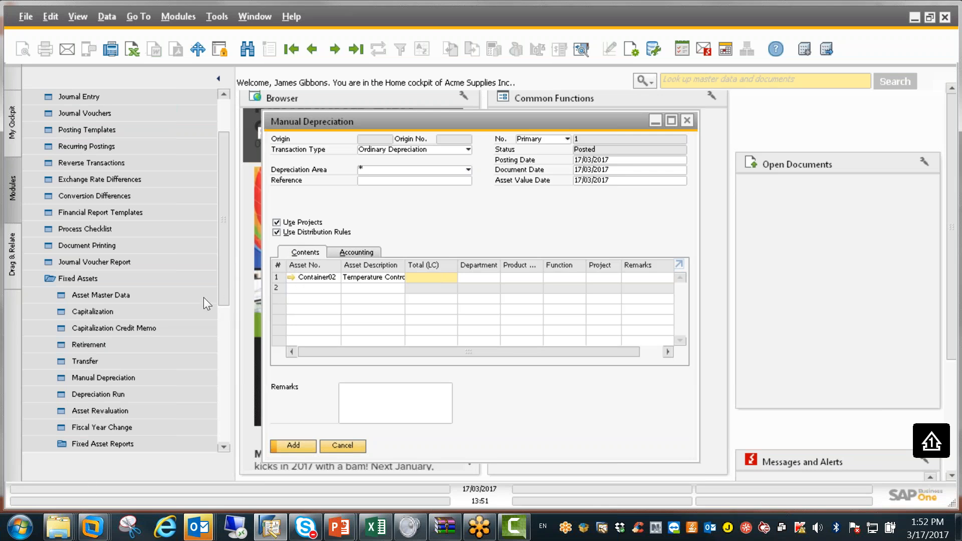
{"action": "key", "text": "Escape"}
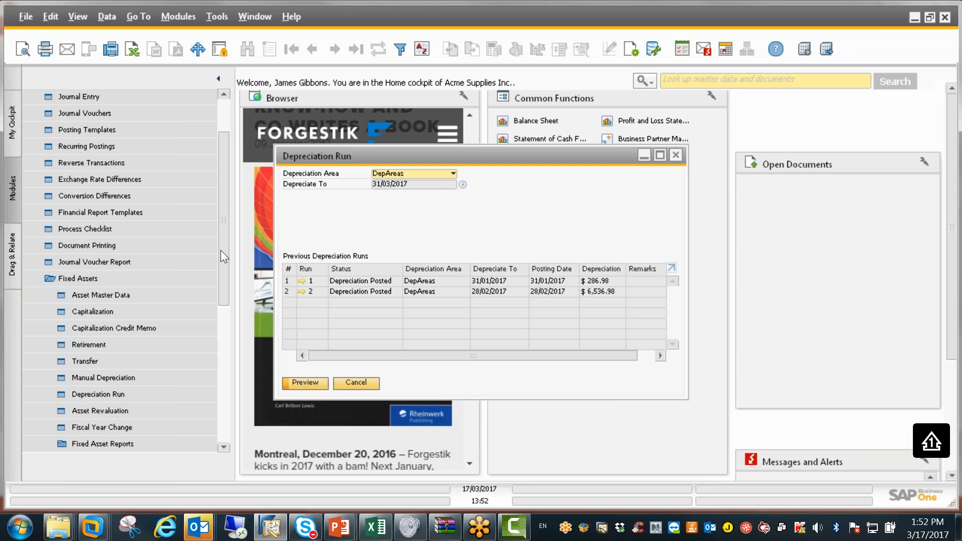
Preview the depreciation run for area DepAreas up to 31/03/2017 and view the setup of the Container asset class.
{"action": "key", "text": "Return"}
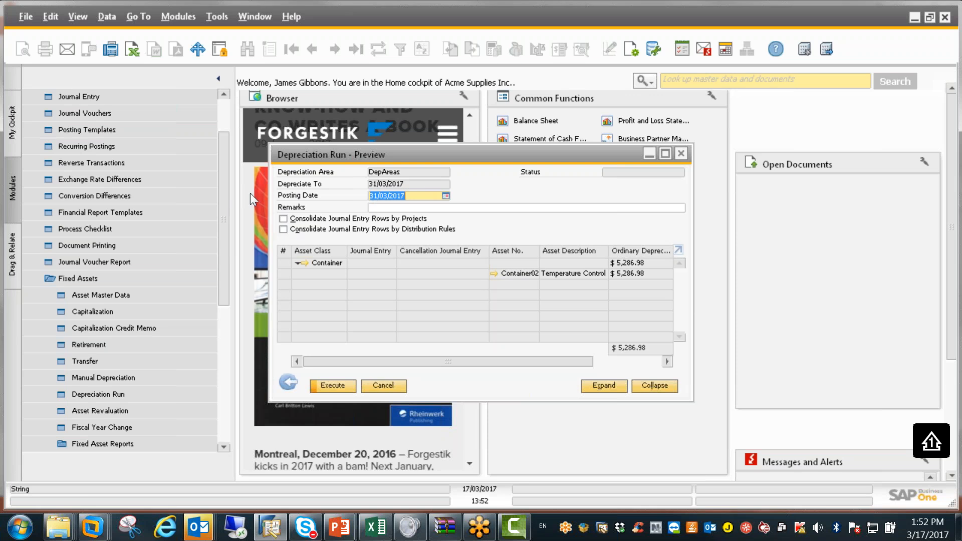
{"action": "left_click", "coordinate": [303, 263]}
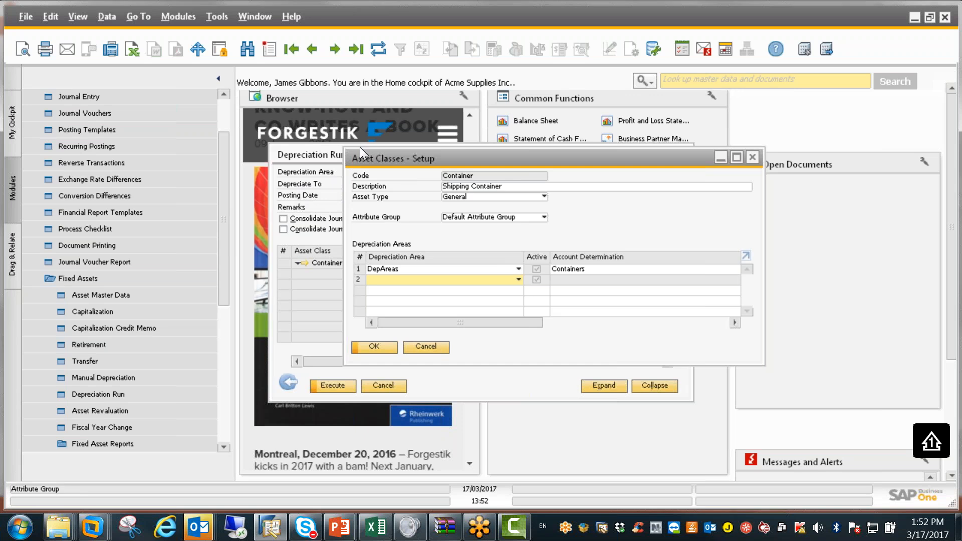
{"action": "key", "text": "Escape"}
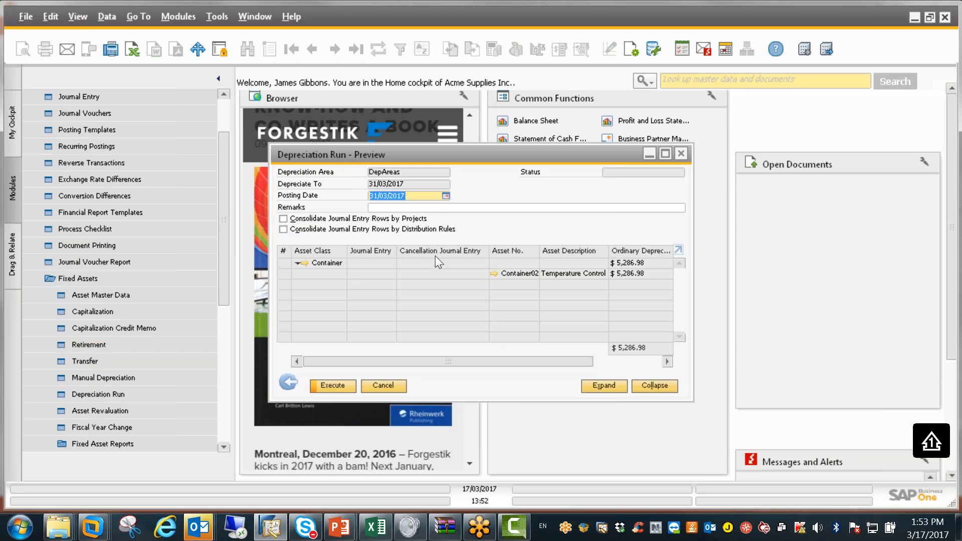
Try to execute the depreciation run for DepAreas with the posting date 31/03/2017.
{"action": "left_click", "coordinate": [604, 386]}
{"action": "key", "text": "Return"}
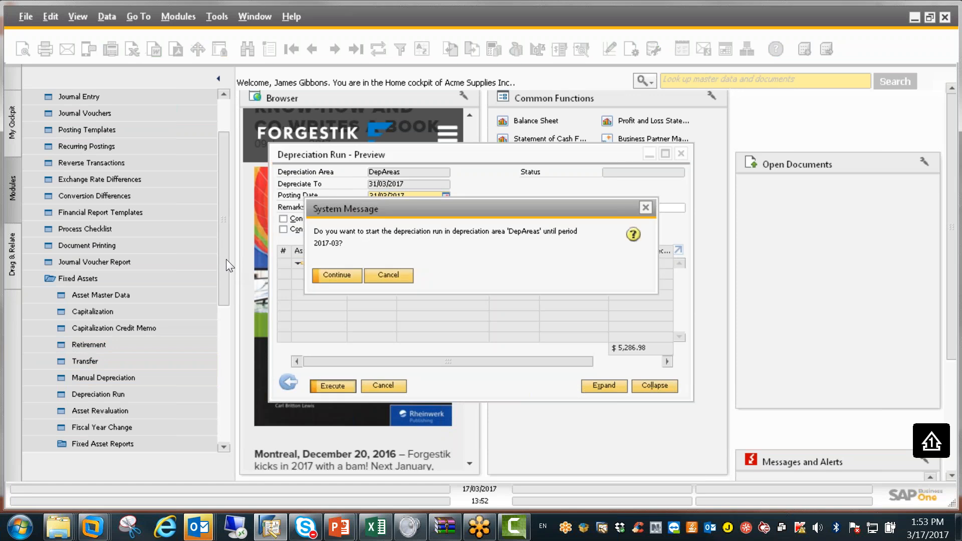
{"action": "key", "text": "Return"}
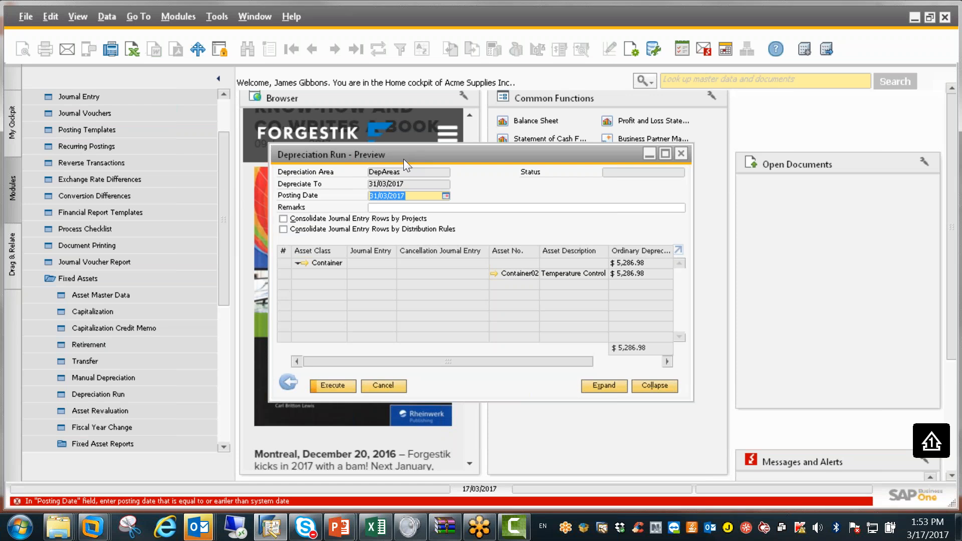
{"action": "key", "text": "alt+Down"}
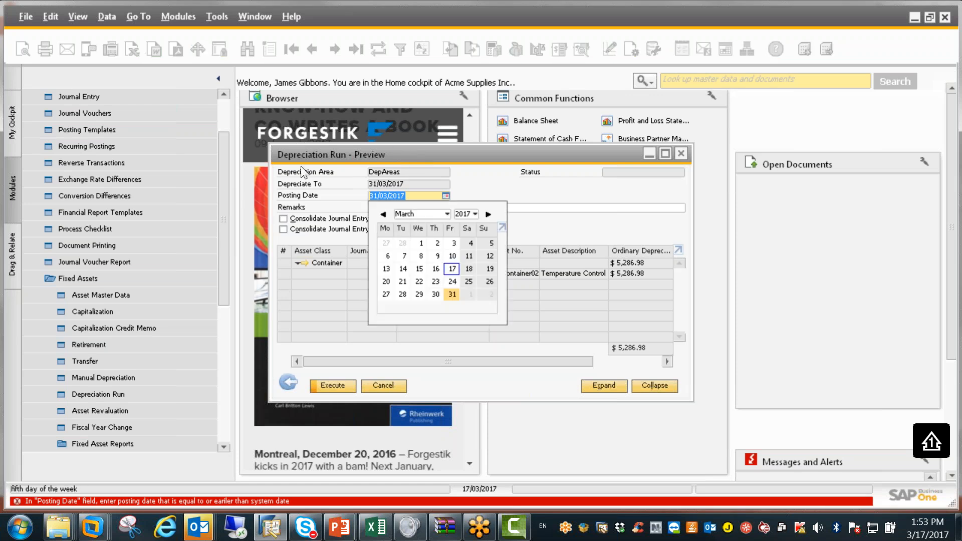
{"action": "left_click", "coordinate": [304, 196]}
{"action": "left_click", "coordinate": [334, 386]}
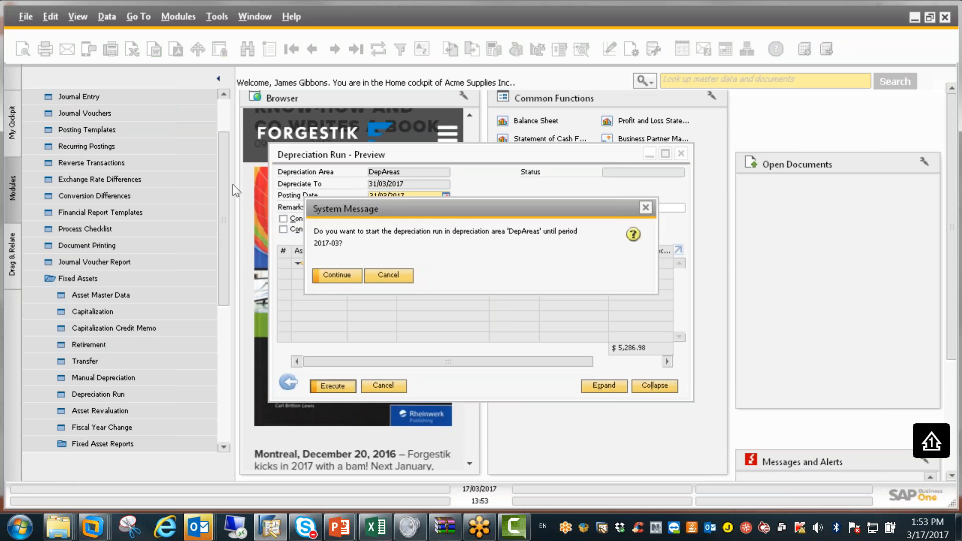
{"action": "key", "text": "Return"}
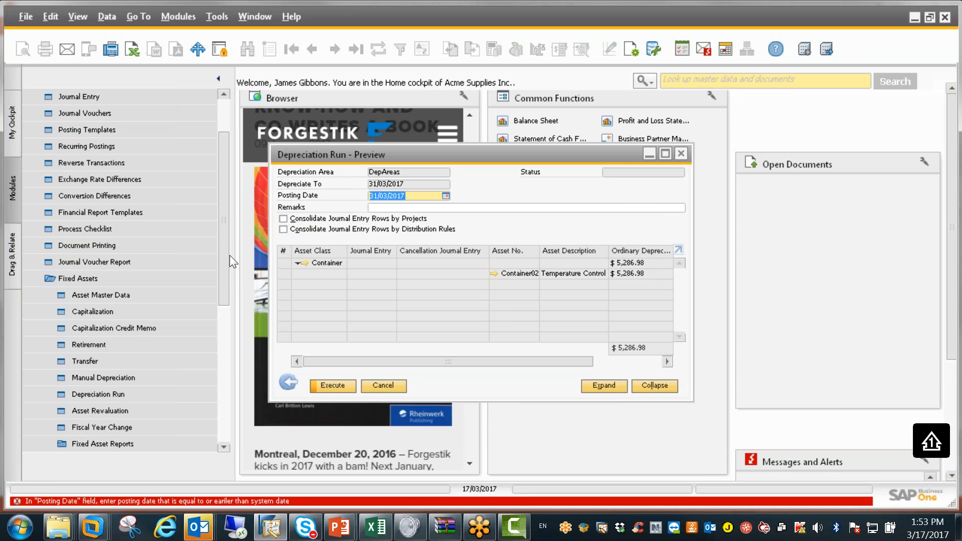
{"action": "key", "text": "Return"}
{"action": "left_click", "coordinate": [388, 275]}
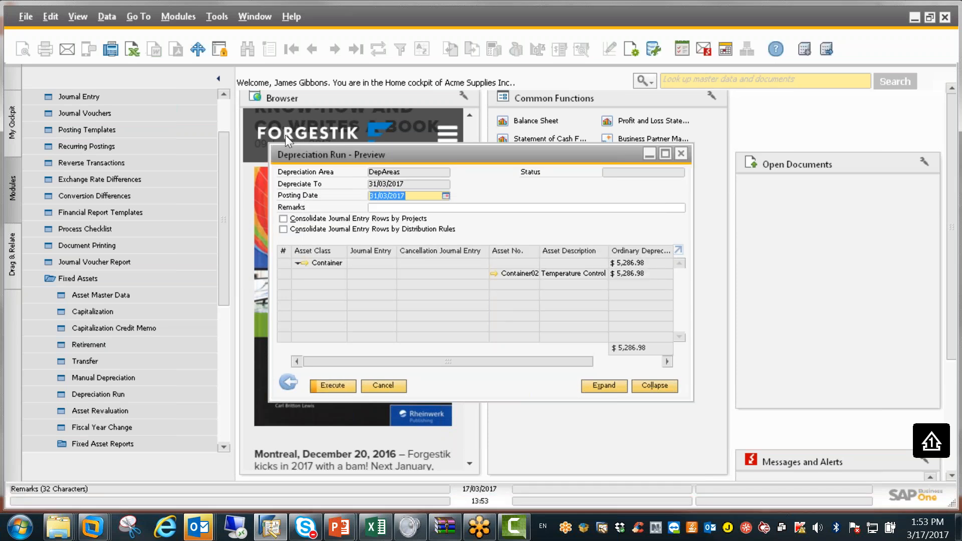
Set the depreciation run's posting date to 28/02/2017 and try to execute the run.
{"action": "left_click", "coordinate": [445, 196]}
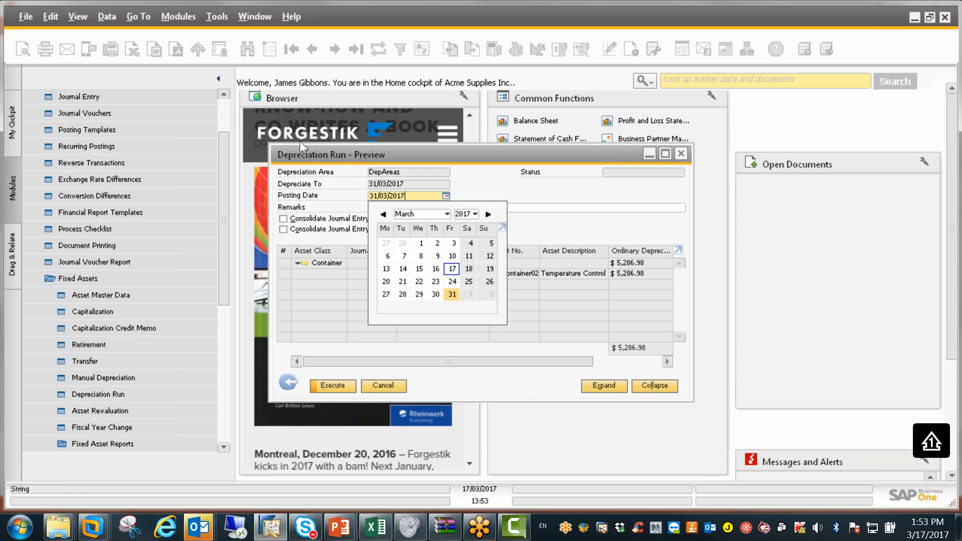
{"action": "left_click", "coordinate": [447, 214]}
{"action": "left_click", "coordinate": [426, 235]}
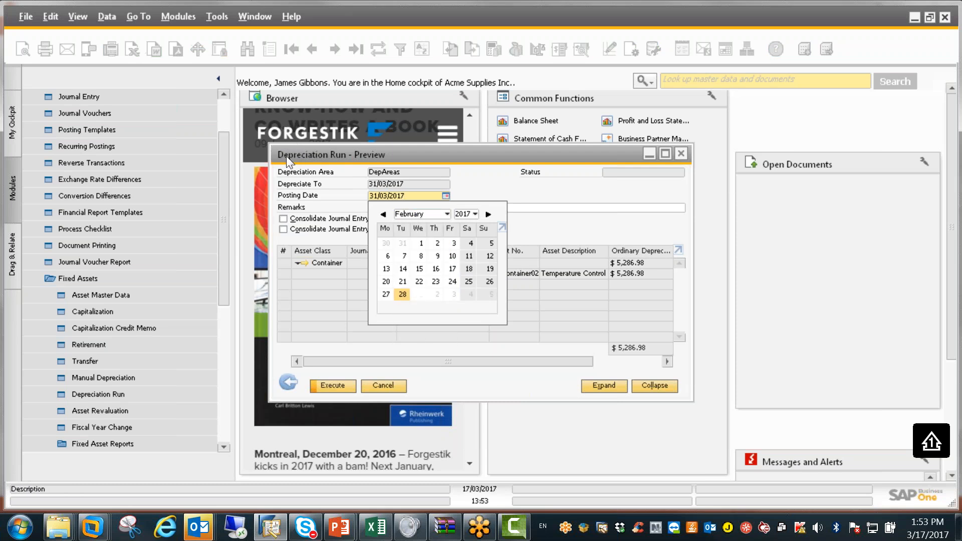
{"action": "left_click", "coordinate": [402, 294]}
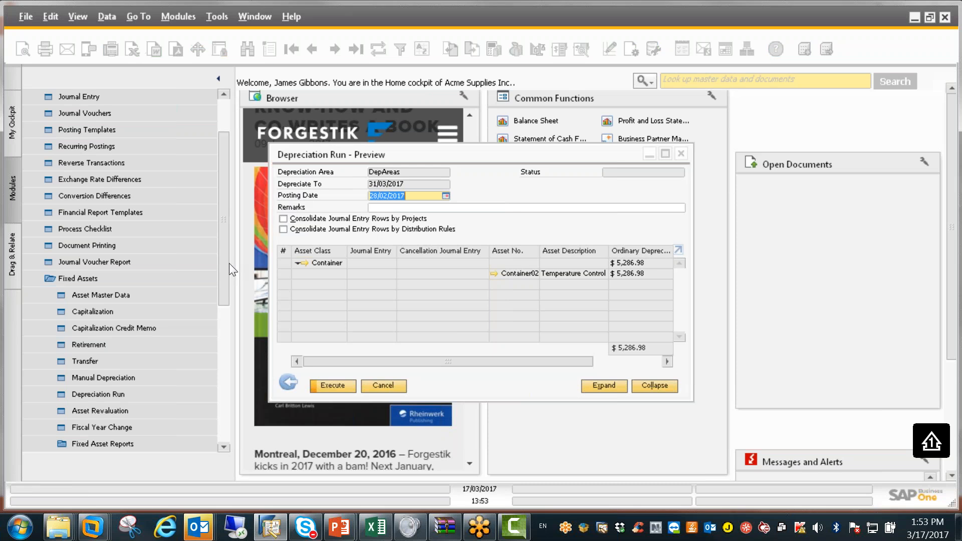
{"action": "left_click", "coordinate": [332, 386]}
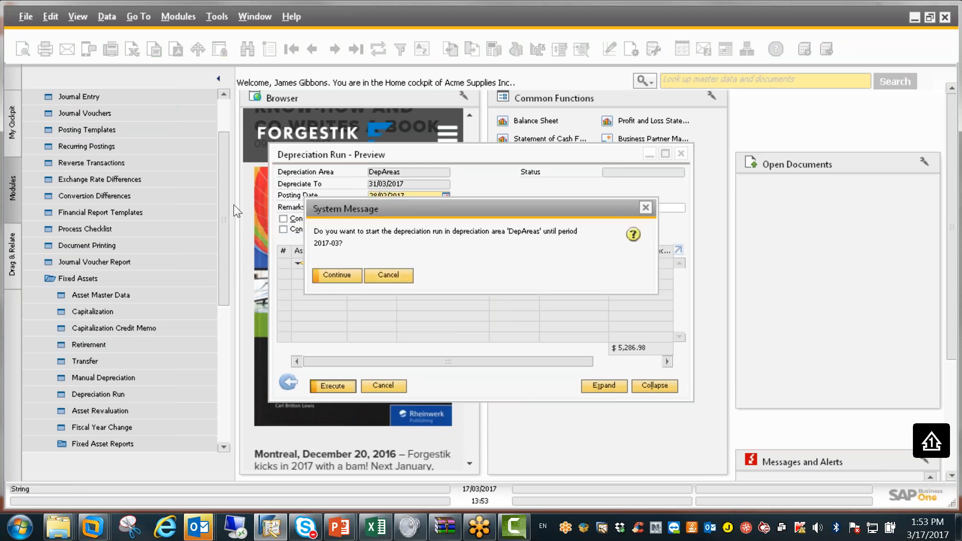
{"action": "left_click", "coordinate": [348, 284]}
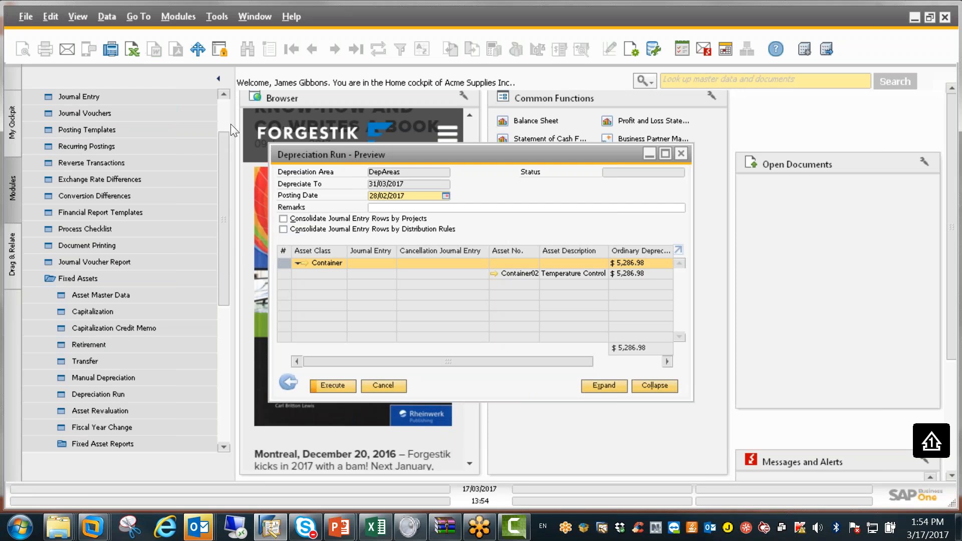
{"action": "key", "text": "alt+Down"}
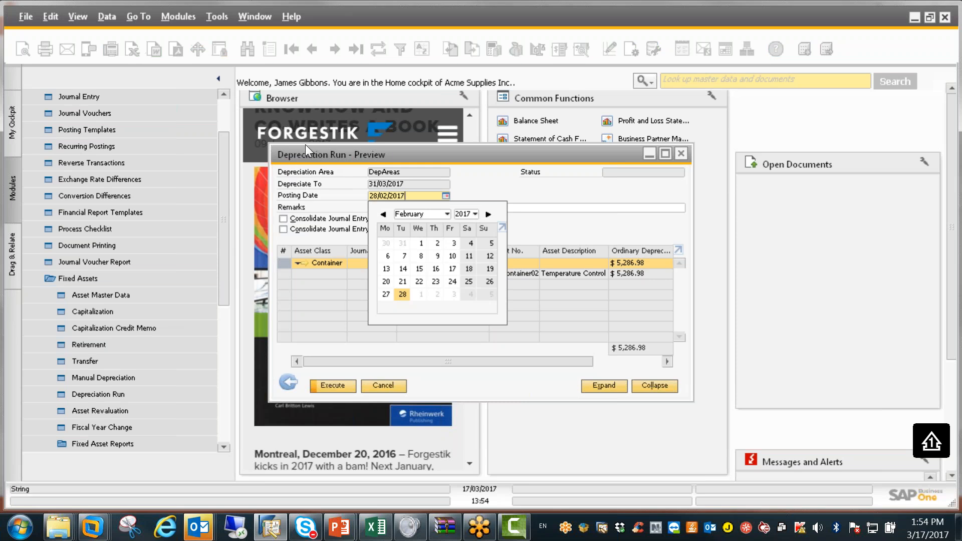
{"action": "left_click", "coordinate": [283, 135]}
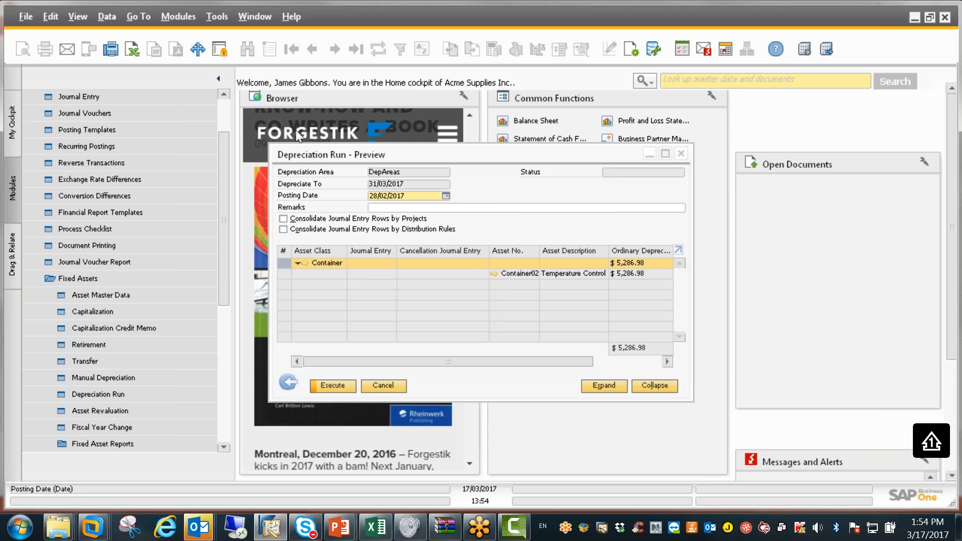
{"action": "left_click", "coordinate": [293, 159]}
{"action": "key", "text": "alt+Down"}
{"action": "key", "text": "Down"}
{"action": "key", "text": "Return"}
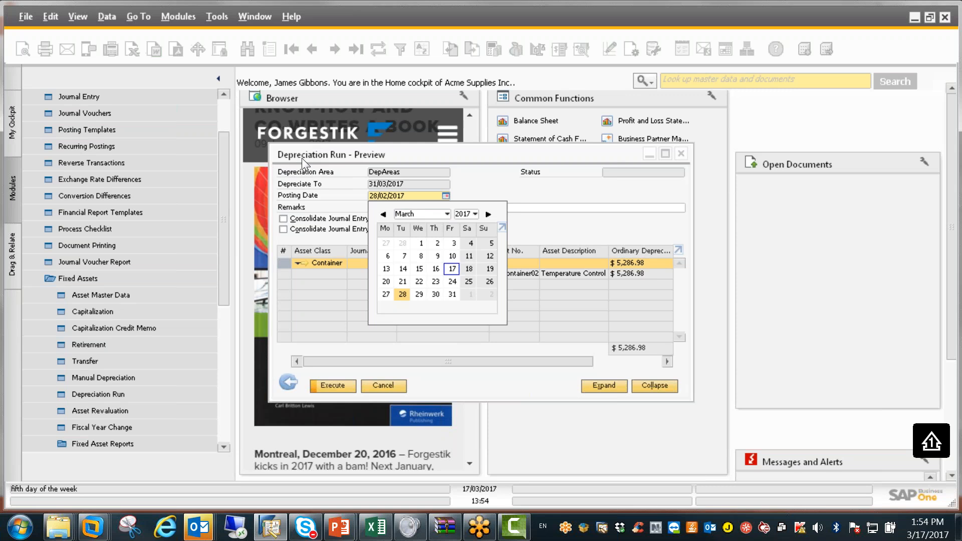
{"action": "left_click", "coordinate": [296, 131]}
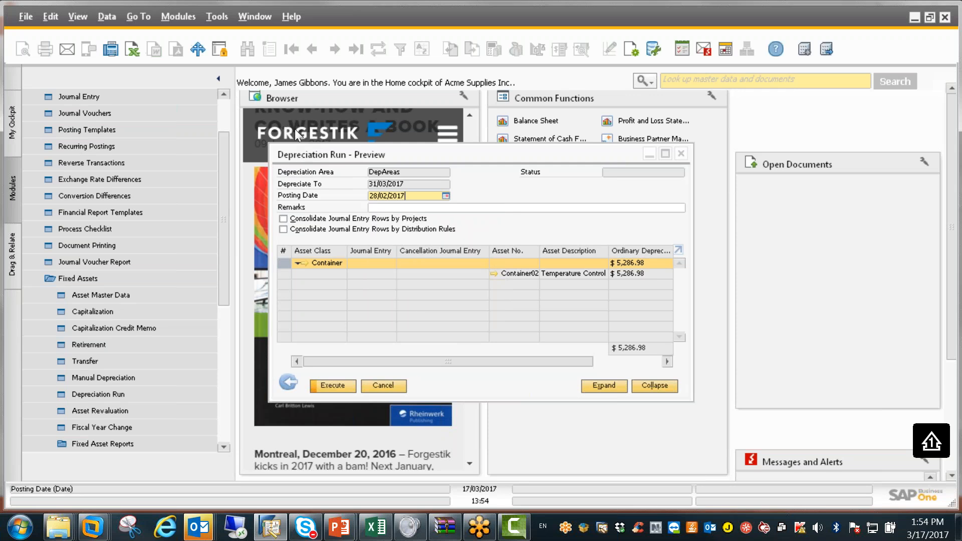
Change the depreciation run's posting date to 28/04/2017 and try to execute the run.
{"action": "left_click", "coordinate": [296, 133]}
{"action": "key", "text": "alt+Down"}
{"action": "key", "text": "Up"}
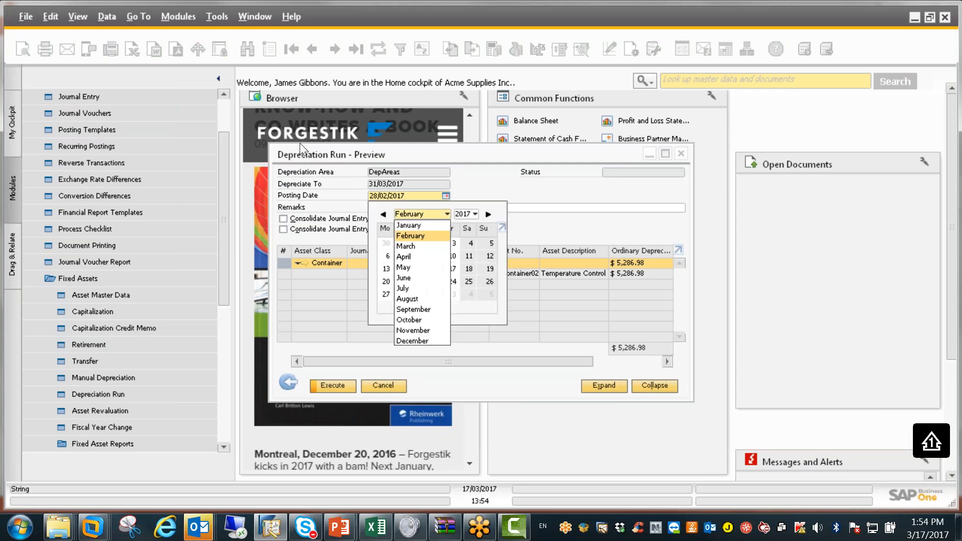
{"action": "key", "text": "Down"}
{"action": "key", "text": "Down"}
{"action": "key", "text": "Down"}
{"action": "key", "text": "Return"}
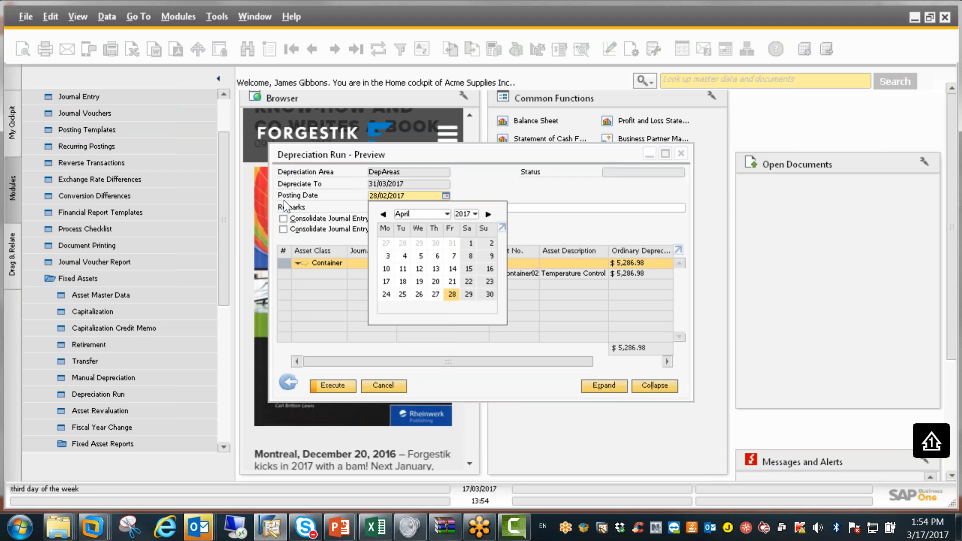
{"action": "key", "text": "Return"}
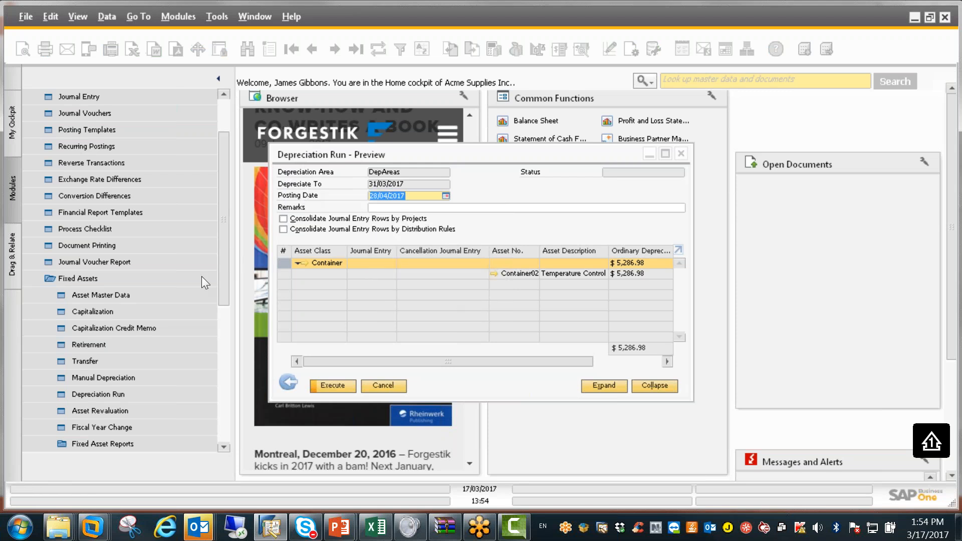
{"action": "key", "text": "Return"}
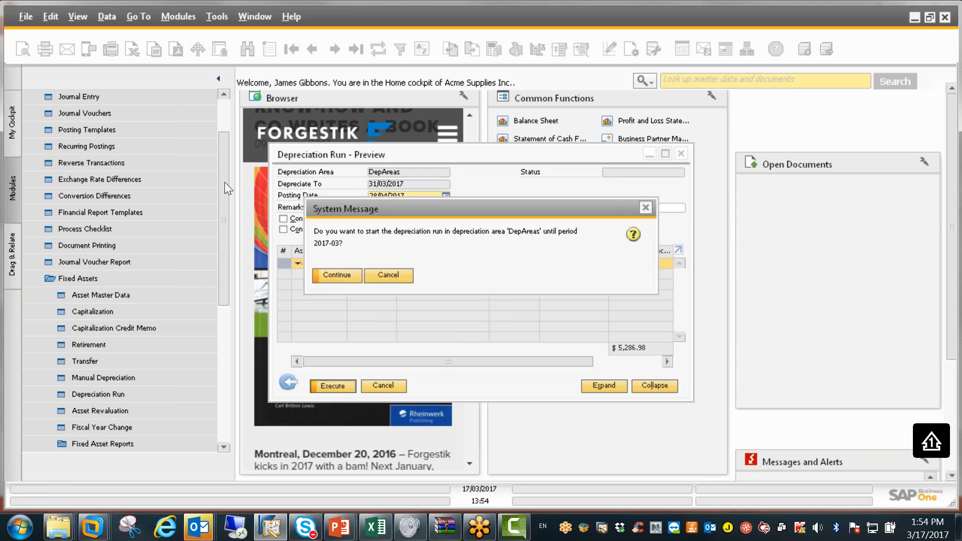
{"action": "key", "text": "Return"}
{"action": "key", "text": "Down"}
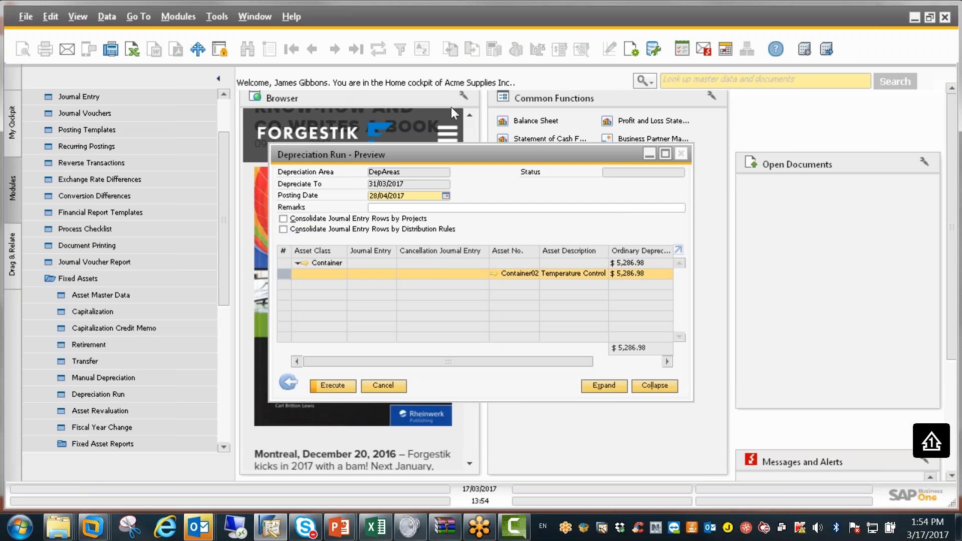
Close the depreciation run preview without saving the changes, and close the Depreciation Run window.
{"action": "key", "text": "Escape"}
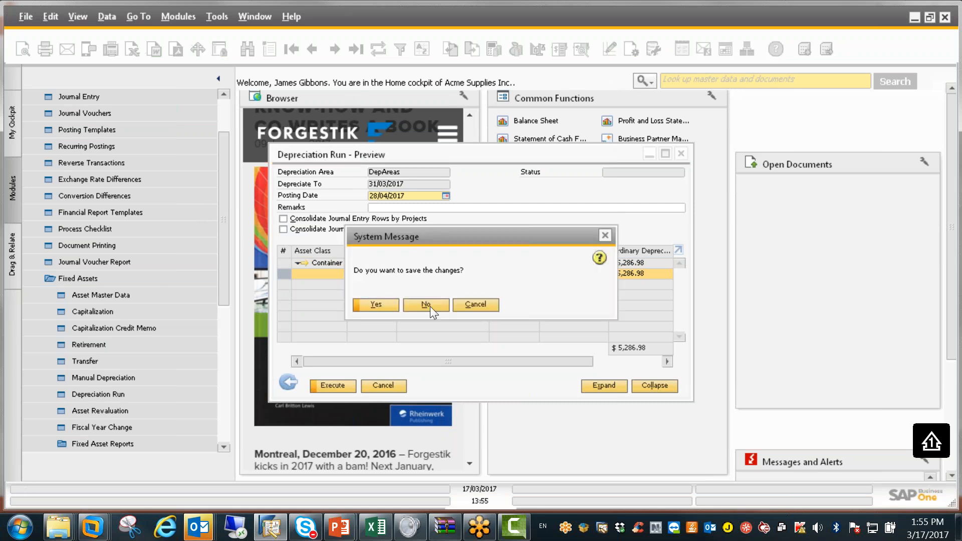
{"action": "key", "text": "n"}
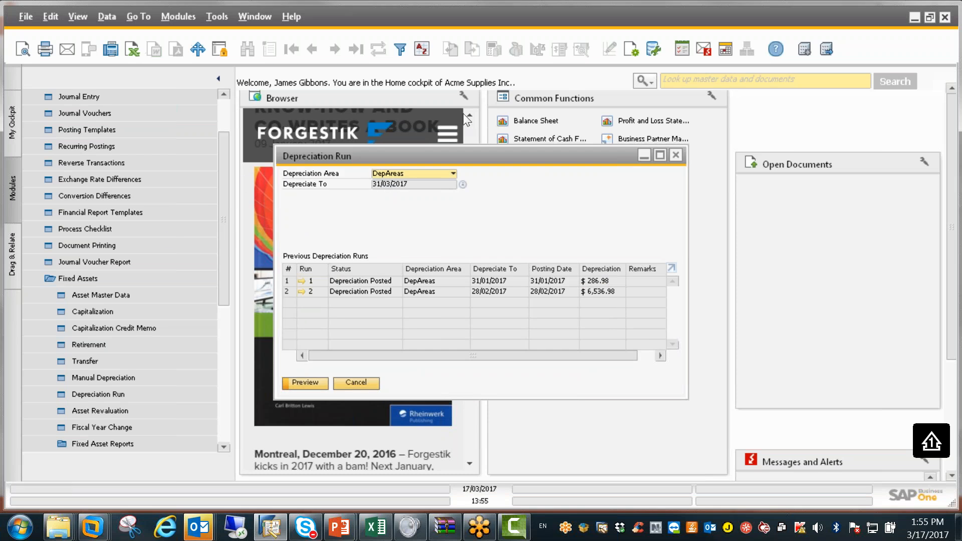
{"action": "key", "text": "Escape"}
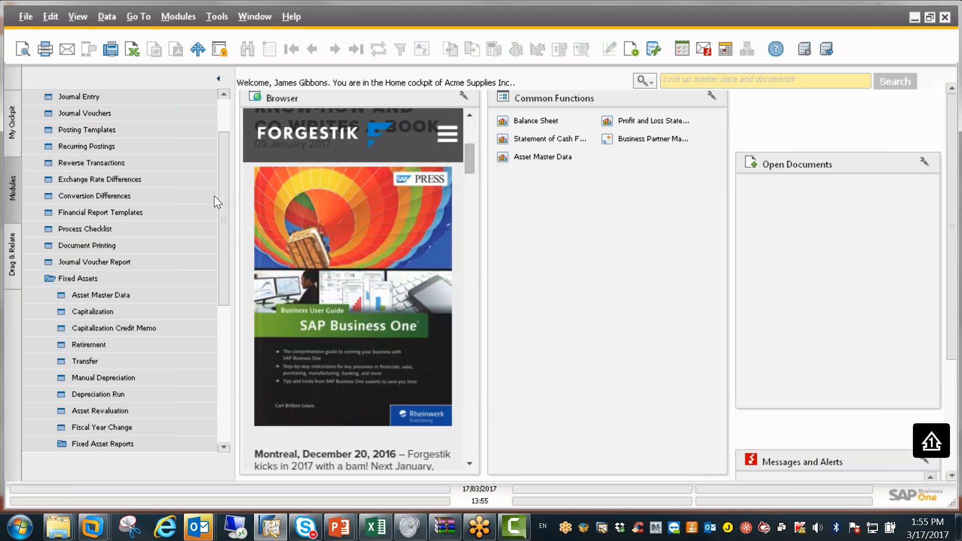
Open a blank Asset Revaluation document to view its fields, and minimize it.
{"action": "scroll", "coordinate": [148, 182], "scroll_direction": "down", "scroll_amount": 2}
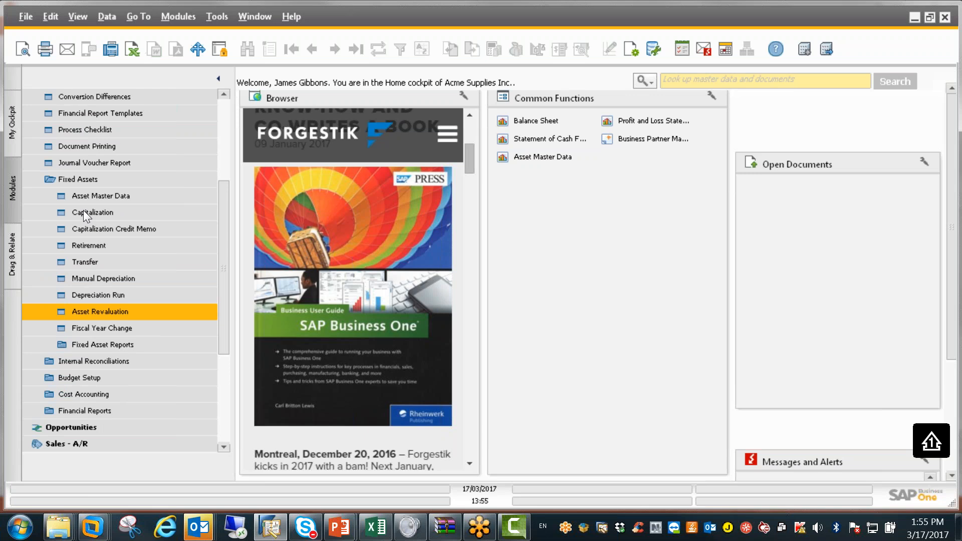
{"action": "key", "text": "Return"}
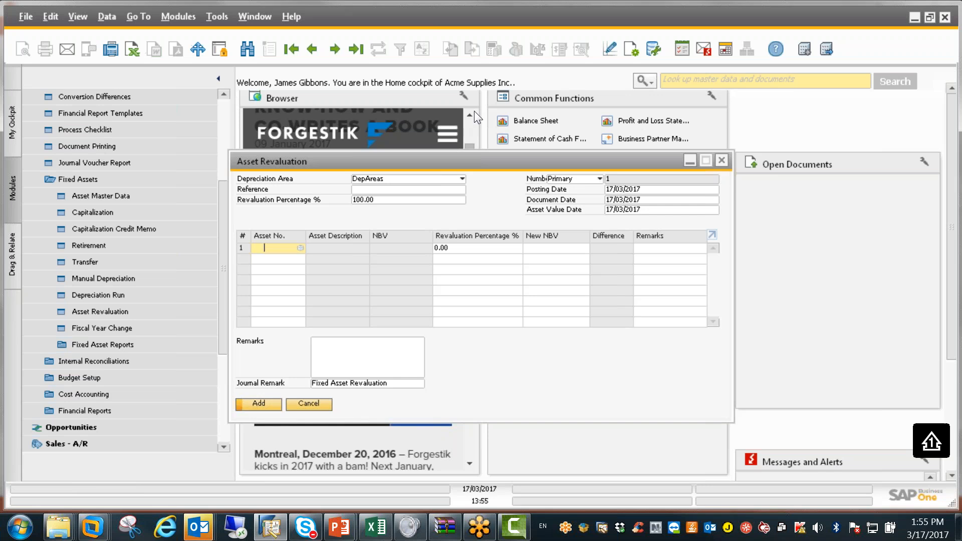
{"action": "left_click", "coordinate": [461, 104]}
Run the Asset Depreciation Forecast Report for area DepAreas from 01/01/2017 to 31/12/2017, and close it.
{"action": "key", "text": "Down"}
{"action": "key", "text": "Down"}
{"action": "key", "text": "Down"}
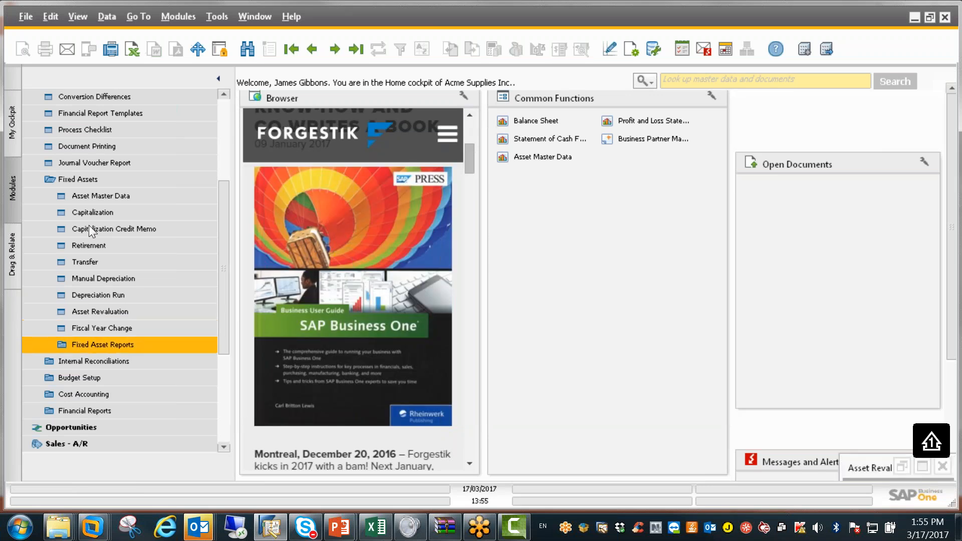
{"action": "key", "text": "Return"}
{"action": "key", "text": "Down"}
{"action": "key", "text": "Up"}
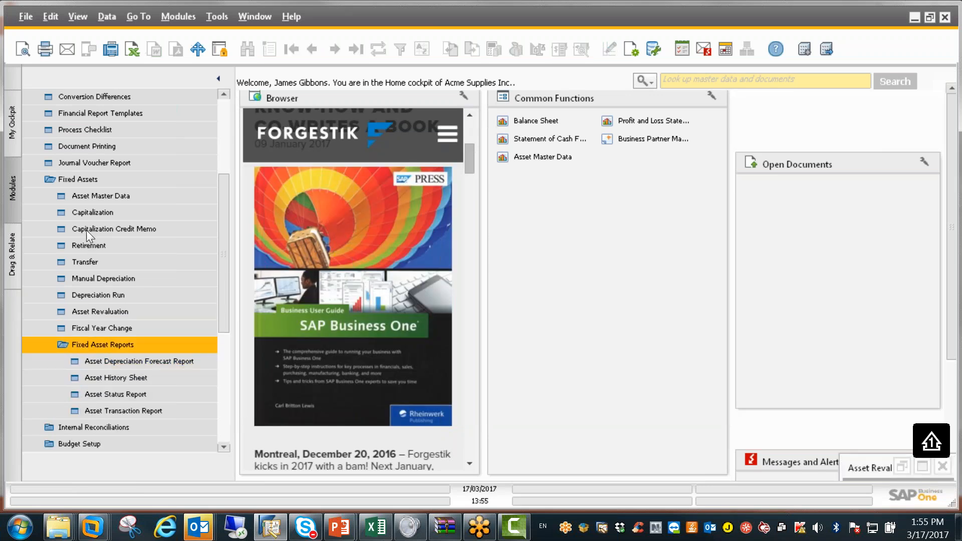
{"action": "key", "text": "Down"}
{"action": "key", "text": "Down"}
{"action": "key", "text": "Up"}
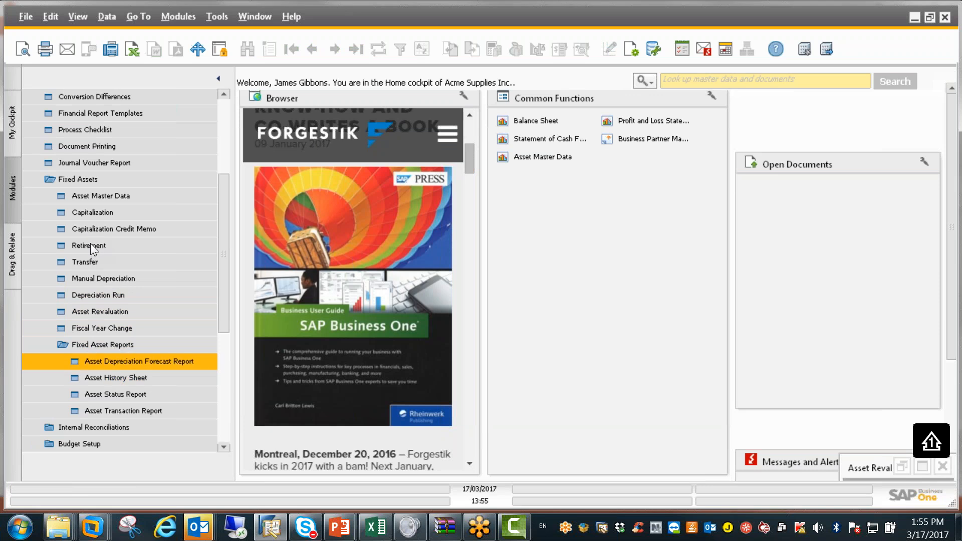
{"action": "key", "text": "Return"}
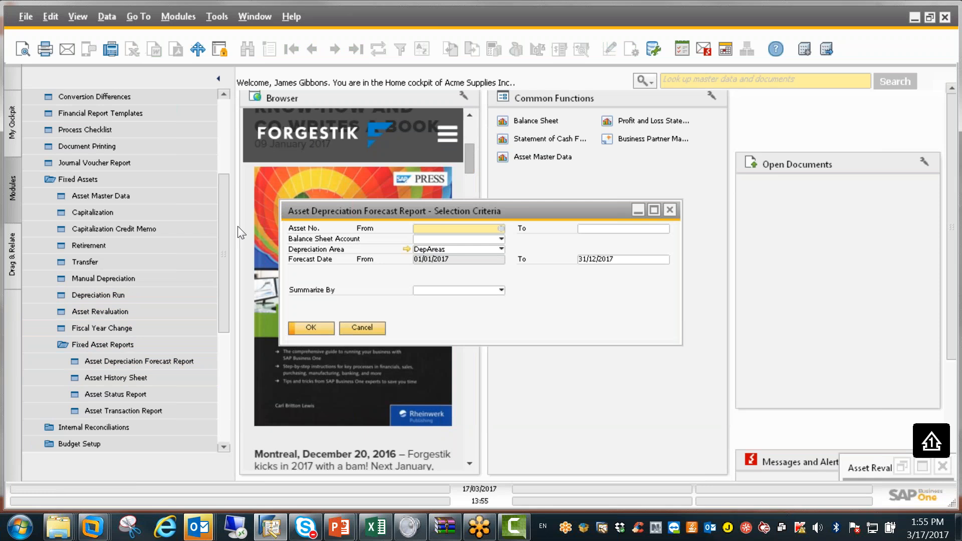
{"action": "key", "text": "Return"}
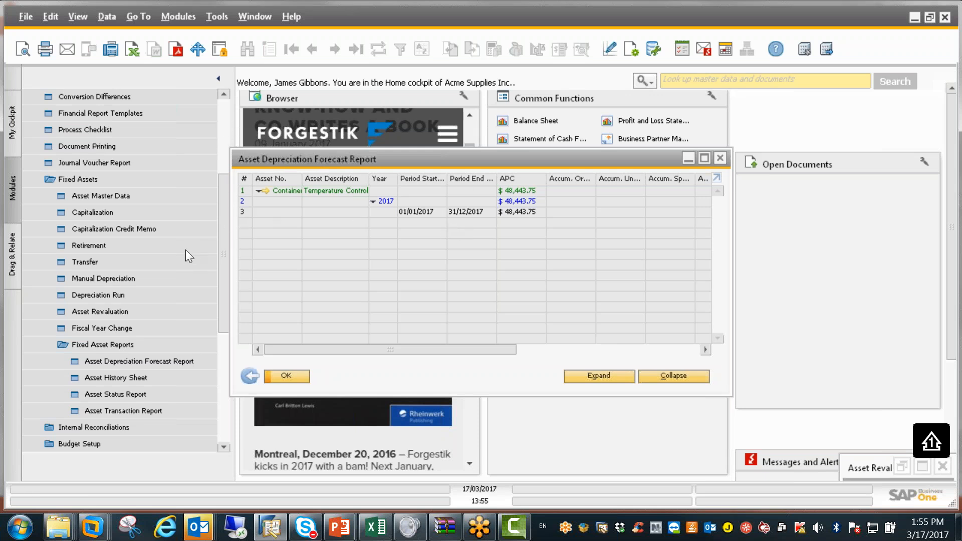
{"action": "key", "text": "Return"}
Run the Asset History Sheet for asset classes Class 01 to Container in DepAreas, 01/01/2017 to 31/03/2017, and close it.
{"action": "key", "text": "Down"}
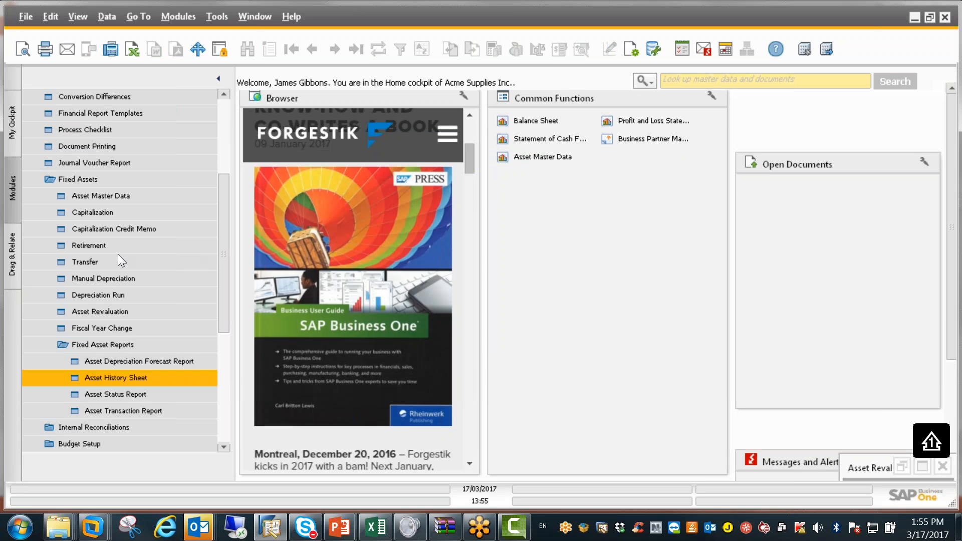
{"action": "key", "text": "Return"}
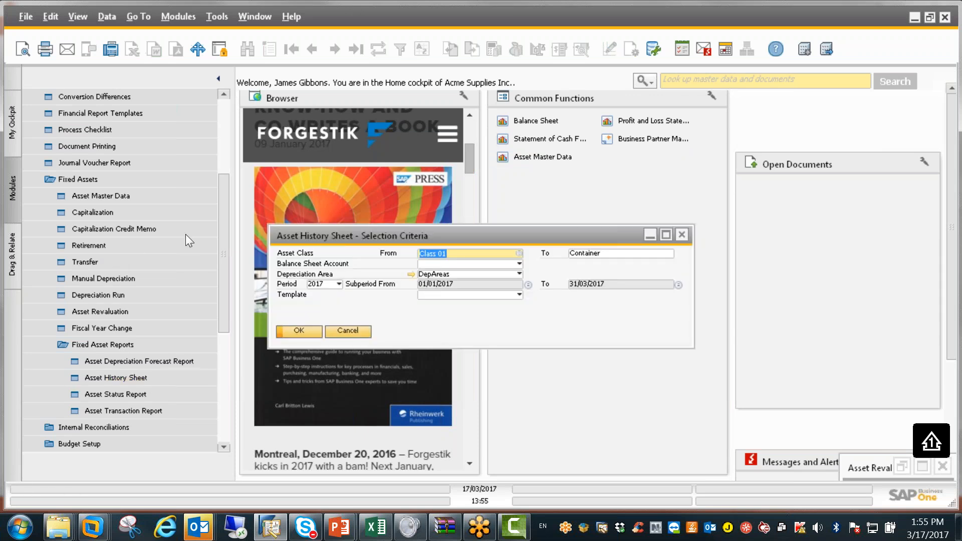
{"action": "key", "text": "Return"}
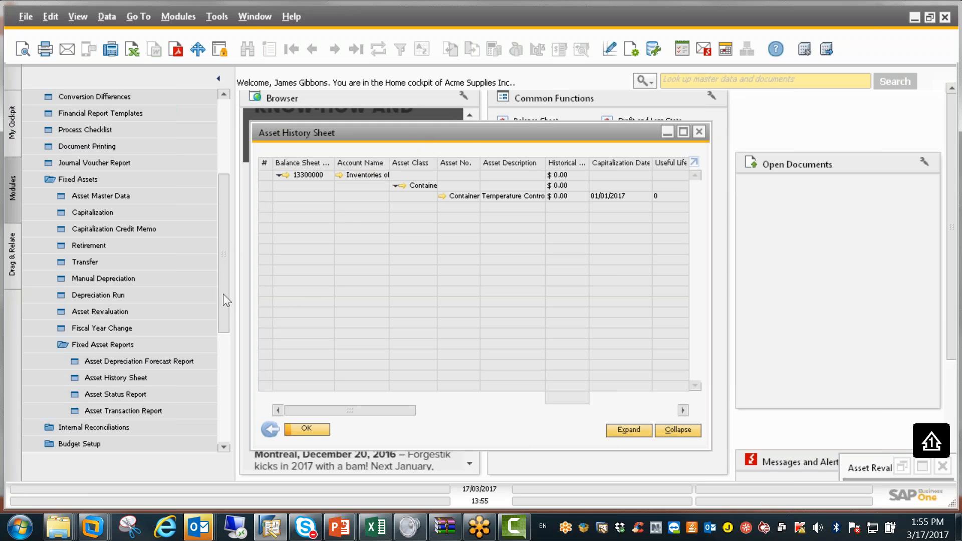
{"action": "key", "text": "Return"}
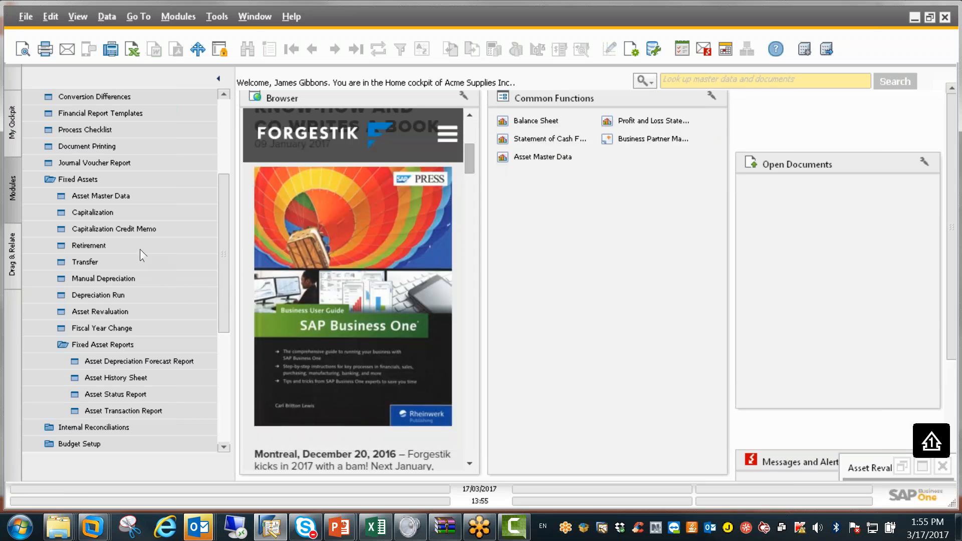
Collapse the Fixed Assets and Financials branches back to the main module list.
{"action": "key", "text": "Down"}
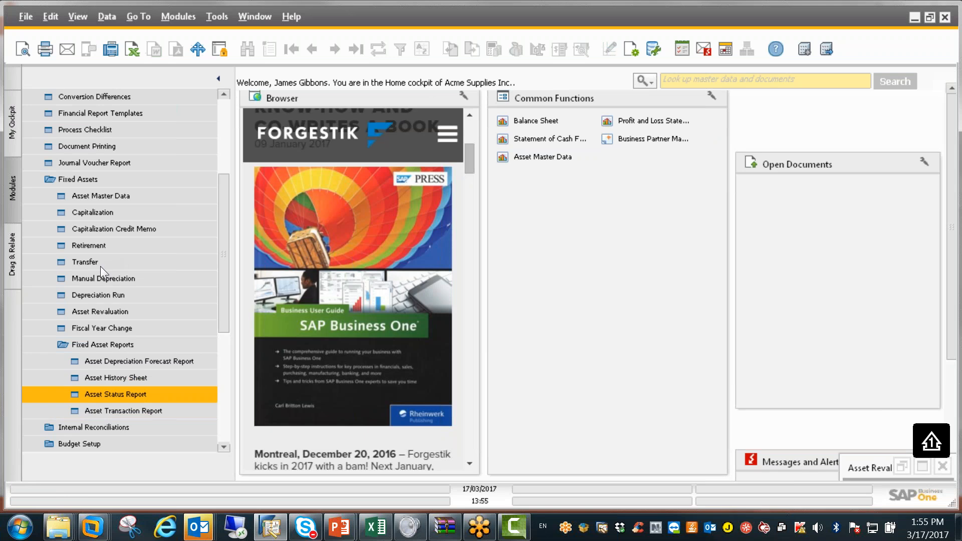
{"action": "key", "text": "Down"}
{"action": "key", "text": "Up"}
{"action": "key", "text": "Up"}
{"action": "key", "text": "Up"}
{"action": "key", "text": "Up"}
{"action": "key", "text": "Up"}
{"action": "key", "text": "Up"}
{"action": "key", "text": "Up"}
{"action": "key", "text": "Up"}
{"action": "key", "text": "Up"}
{"action": "key", "text": "Up"}
{"action": "key", "text": "Up"}
{"action": "key", "text": "Up"}
{"action": "key", "text": "Up"}
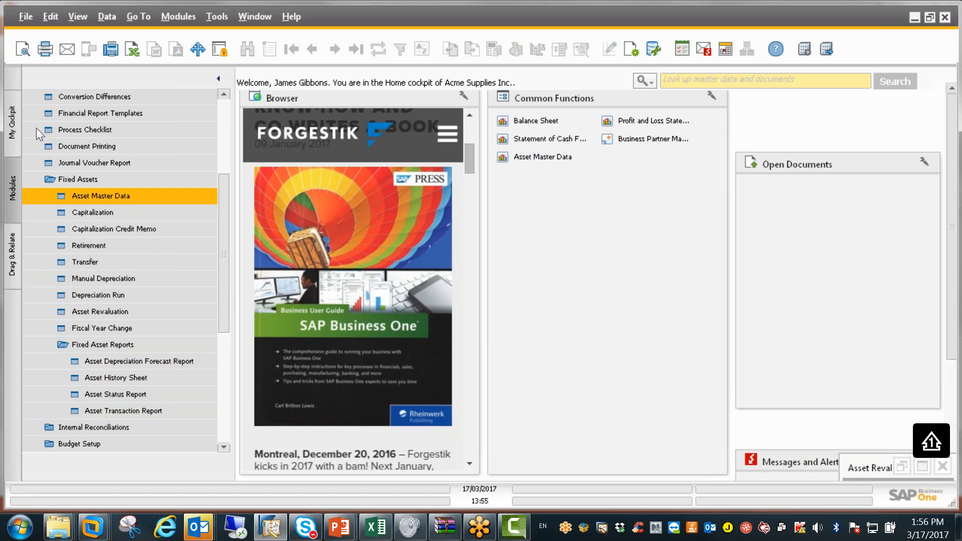
{"action": "key", "text": "Up"}
{"action": "key", "text": "Return"}
{"action": "scroll", "coordinate": [153, 110], "scroll_direction": "up", "scroll_amount": 3}
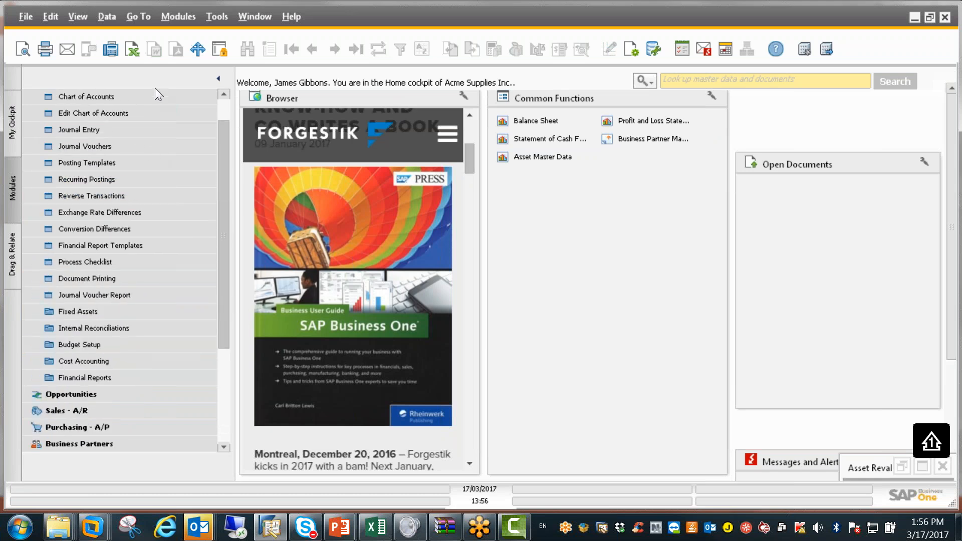
{"action": "scroll", "coordinate": [158, 94], "scroll_direction": "up", "scroll_amount": 1}
{"action": "key", "text": "Up"}
{"action": "key", "text": "Down"}
{"action": "key", "text": "Return"}
Expand the Administration module and its Setup branch.
{"action": "key", "text": "Up"}
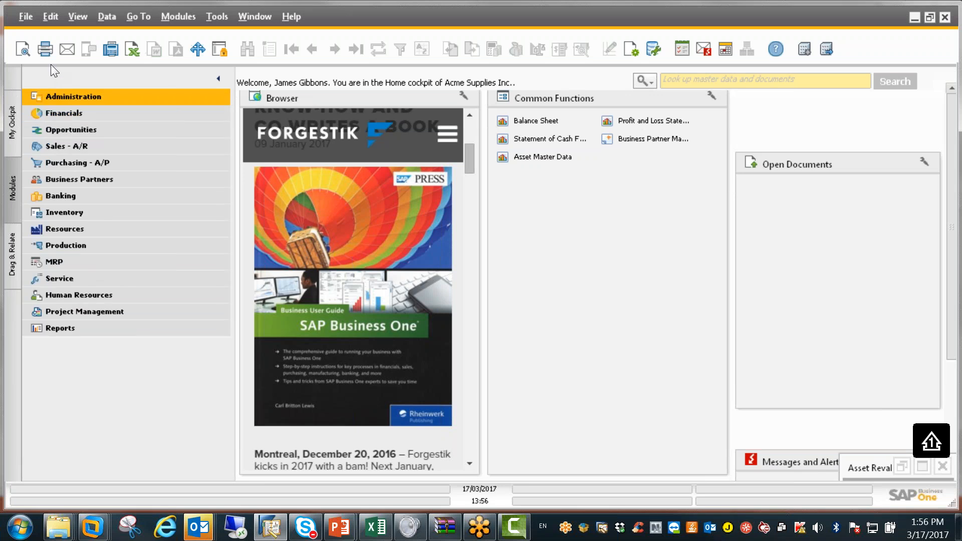
{"action": "key", "text": "Return"}
{"action": "key", "text": "Down"}
{"action": "key", "text": "Down"}
{"action": "key", "text": "Down"}
{"action": "key", "text": "Down"}
{"action": "key", "text": "Down"}
{"action": "key", "text": "Down"}
{"action": "key", "text": "Down"}
{"action": "key", "text": "Down"}
{"action": "key", "text": "Up"}
{"action": "key", "text": "Up"}
{"action": "key", "text": "Up"}
{"action": "key", "text": "Up"}
{"action": "key", "text": "Return"}
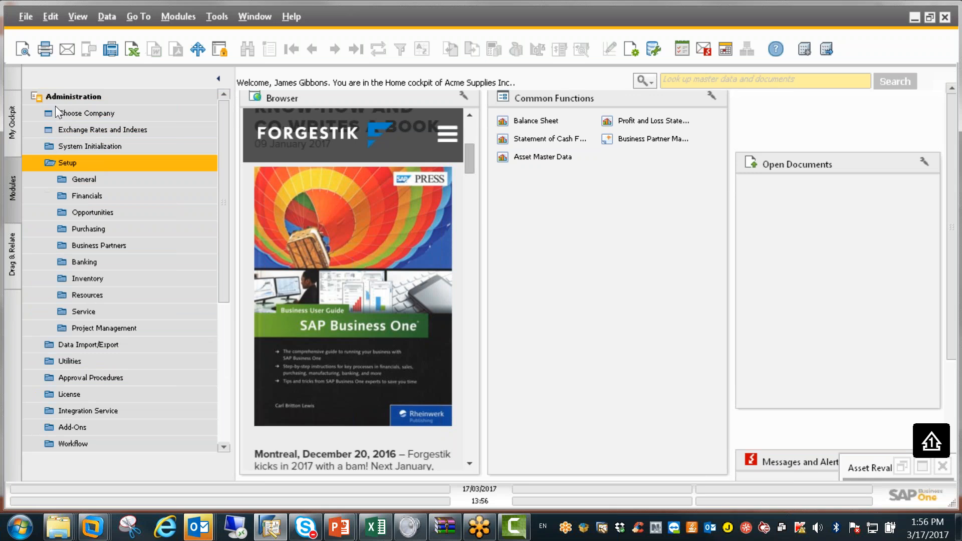
Expand the Financials setup and its Fixed Assets branch to list the fixed asset setup options.
{"action": "key", "text": "Down"}
{"action": "key", "text": "Down"}
{"action": "key", "text": "Return"}
{"action": "key", "text": "Down"}
{"action": "key", "text": "Down"}
{"action": "key", "text": "Down"}
{"action": "key", "text": "Down"}
{"action": "key", "text": "Down"}
{"action": "key", "text": "Down"}
{"action": "key", "text": "Down"}
{"action": "key", "text": "Down"}
{"action": "key", "text": "Down"}
{"action": "key", "text": "Down"}
{"action": "key", "text": "Up"}
{"action": "key", "text": "Up"}
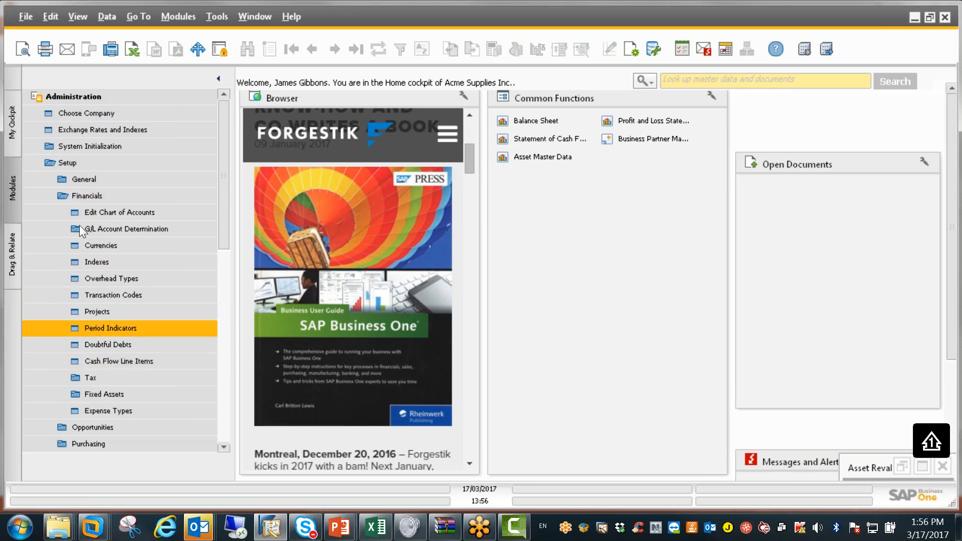
{"action": "key", "text": "Down"}
{"action": "key", "text": "Down"}
{"action": "key", "text": "Down"}
{"action": "key", "text": "Down"}
{"action": "key", "text": "Return"}
Open the fixed asset Account Determination setup, and minimize it.
{"action": "key", "text": "Down"}
{"action": "key", "text": "Down"}
{"action": "key", "text": "Return"}
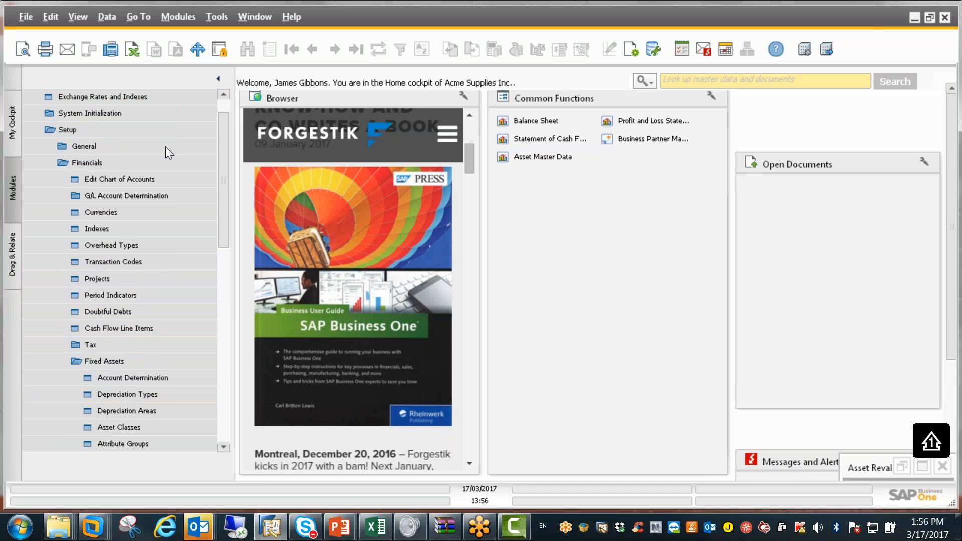
{"action": "scroll", "coordinate": [148, 158], "scroll_direction": "down", "scroll_amount": 4}
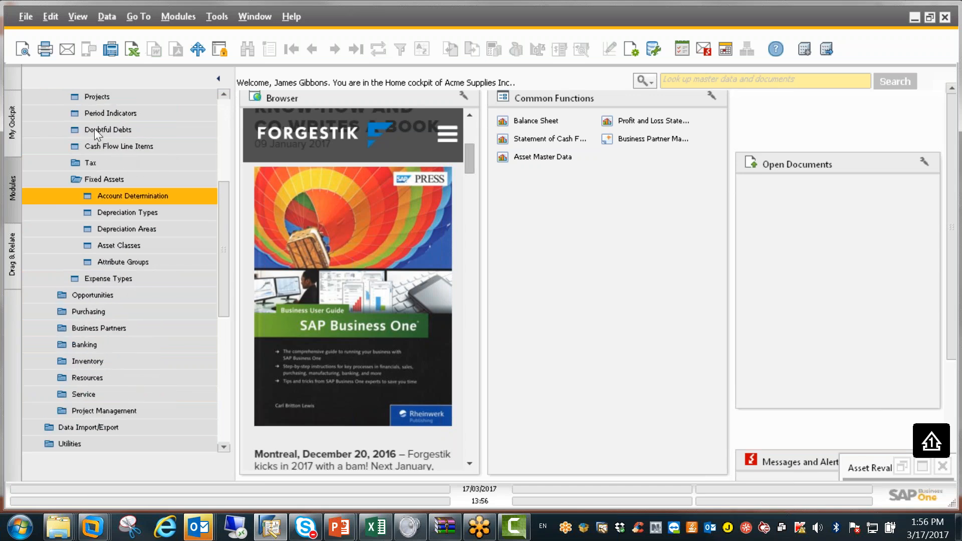
{"action": "key", "text": "Return"}
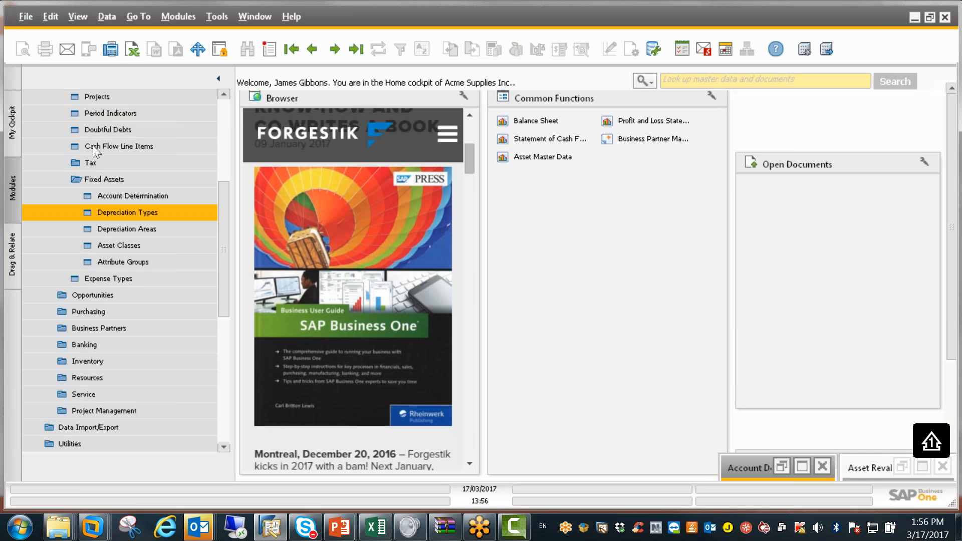
Open the fixed asset Attribute Groups setup, review its attribute names and field types, and close it.
{"action": "key", "text": "Down"}
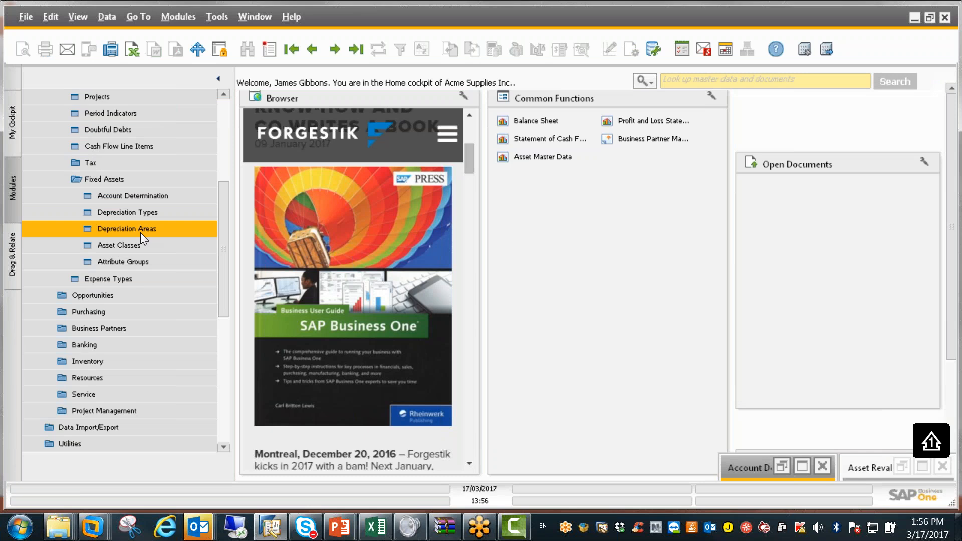
{"action": "key", "text": "Down"}
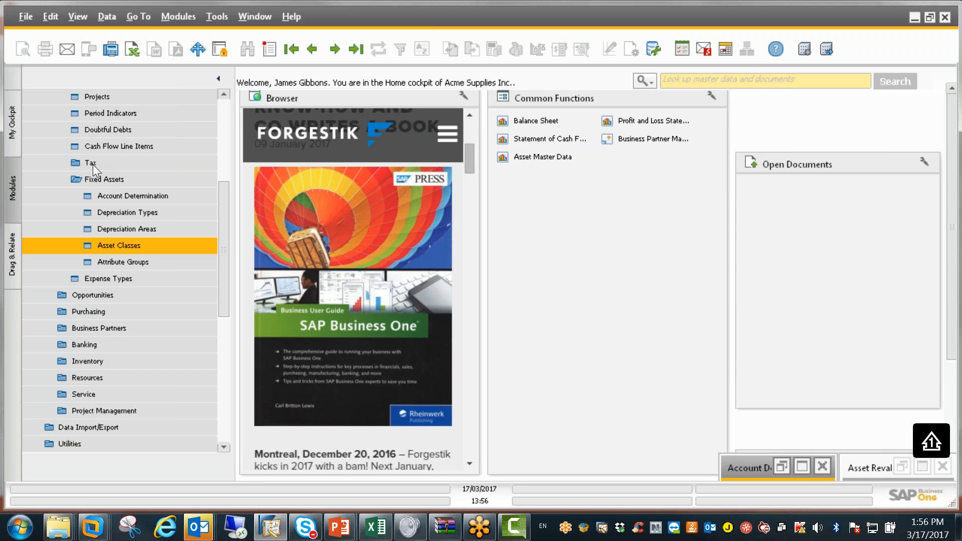
{"action": "key", "text": "Down"}
{"action": "key", "text": "Return"}
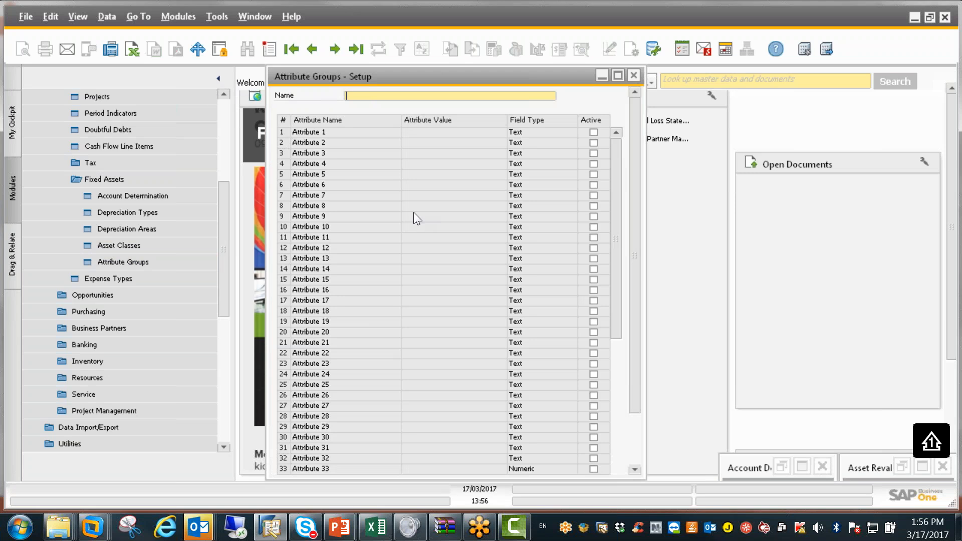
{"action": "scroll", "coordinate": [410, 143], "scroll_direction": "down", "scroll_amount": 10}
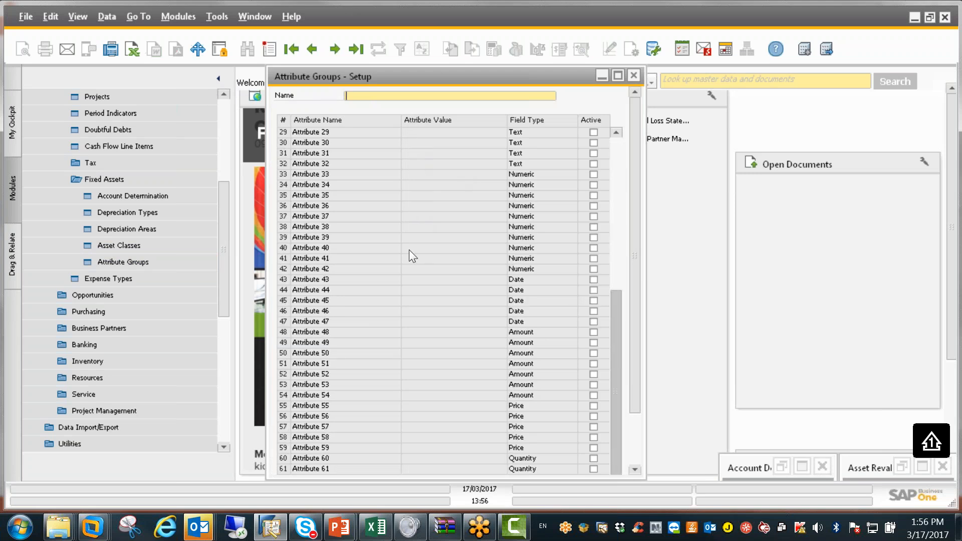
{"action": "scroll", "coordinate": [411, 213], "scroll_direction": "up", "scroll_amount": 3}
{"action": "scroll", "coordinate": [409, 251], "scroll_direction": "down", "scroll_amount": 4}
{"action": "scroll", "coordinate": [425, 257], "scroll_direction": "down", "scroll_amount": 2}
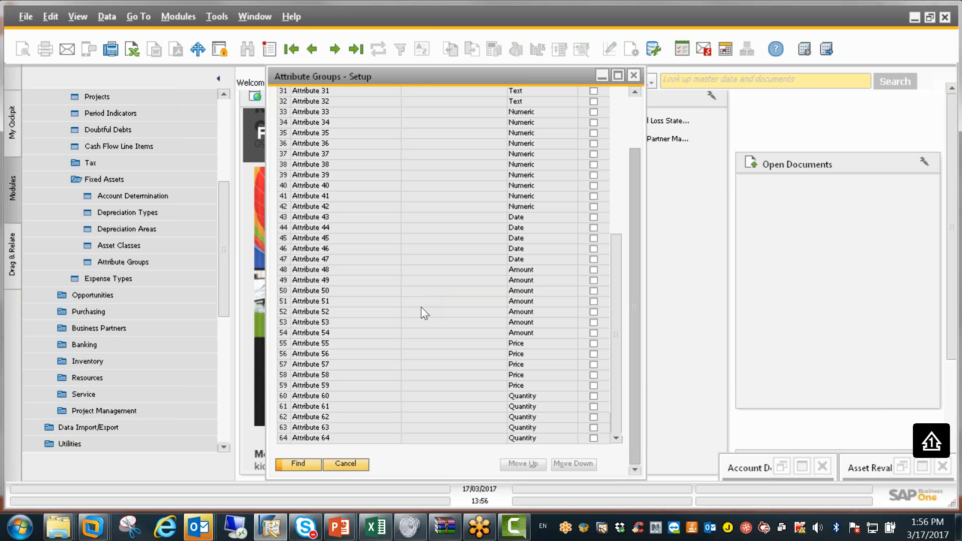
{"action": "scroll", "coordinate": [426, 261], "scroll_direction": "up", "scroll_amount": 2}
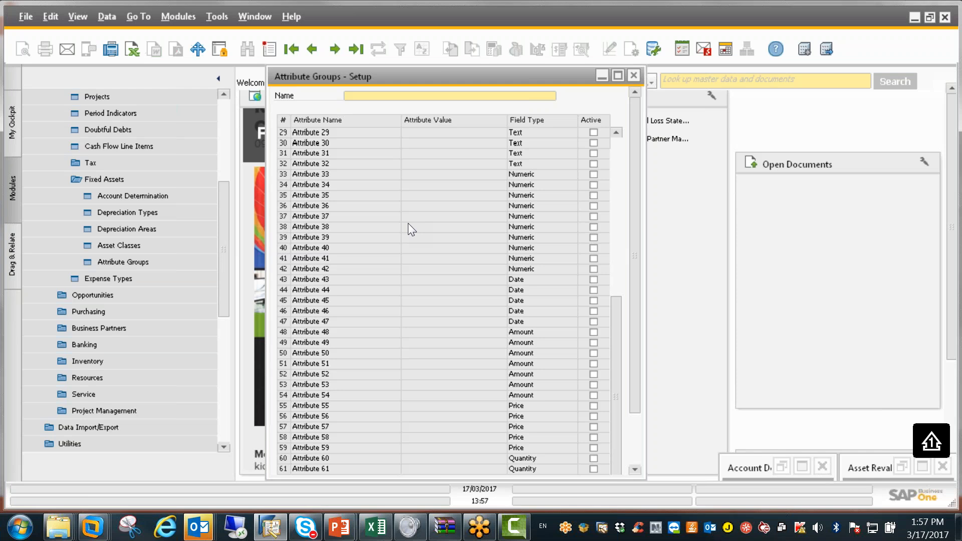
{"action": "scroll", "coordinate": [426, 228], "scroll_direction": "down", "scroll_amount": 3}
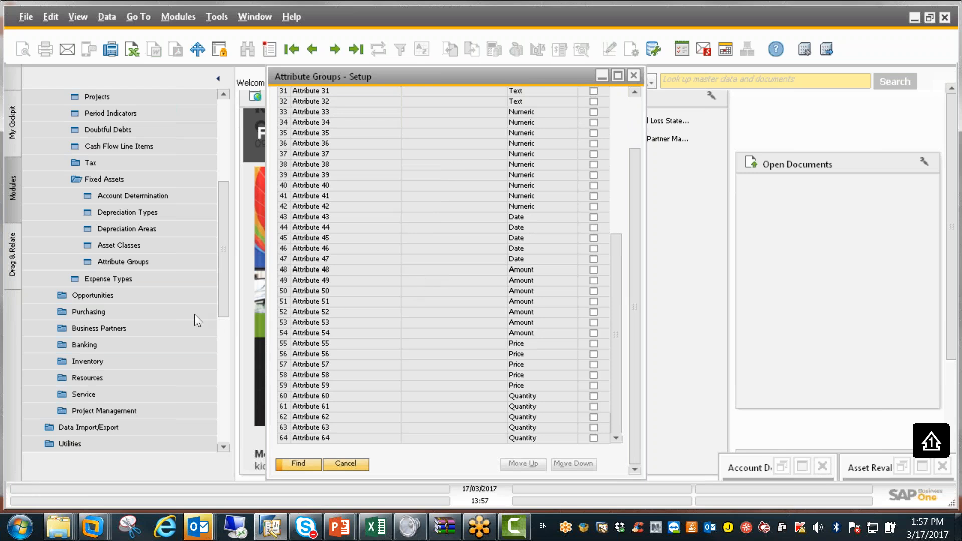
{"action": "key", "text": "Escape"}
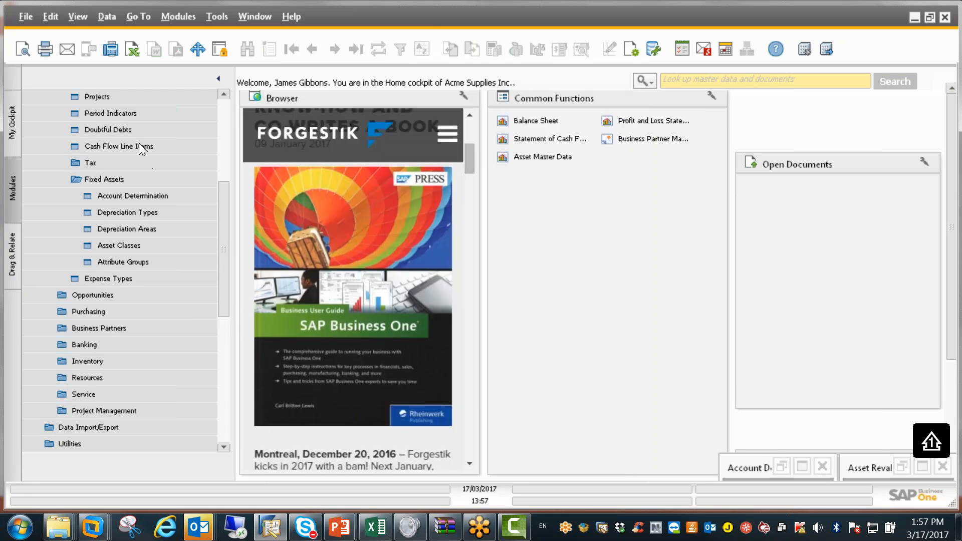
Collapse the Setup branch and the Administration module to return to the main module list.
{"action": "left_click_drag", "start_coordinate": [220, 231], "coordinate": [106, 107]}
{"action": "key", "text": "Left"}
{"action": "key", "text": "Up"}
{"action": "key", "text": "Up"}
{"action": "key", "text": "Up"}
{"action": "key", "text": "Up"}
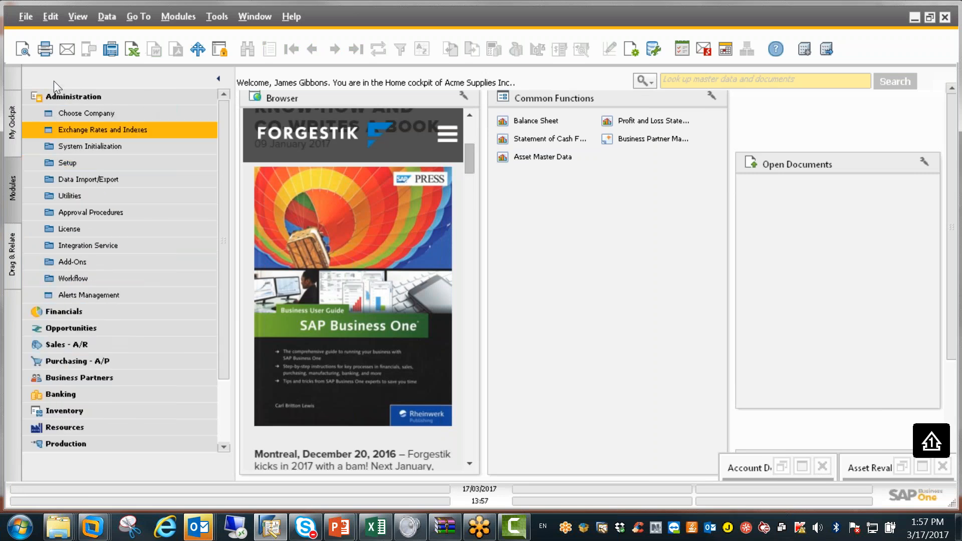
{"action": "key", "text": "Left"}
{"action": "key", "text": "Down"}
{"action": "key", "text": "Down"}
{"action": "key", "text": "Down"}
{"action": "key", "text": "Down"}
{"action": "key", "text": "Down"}
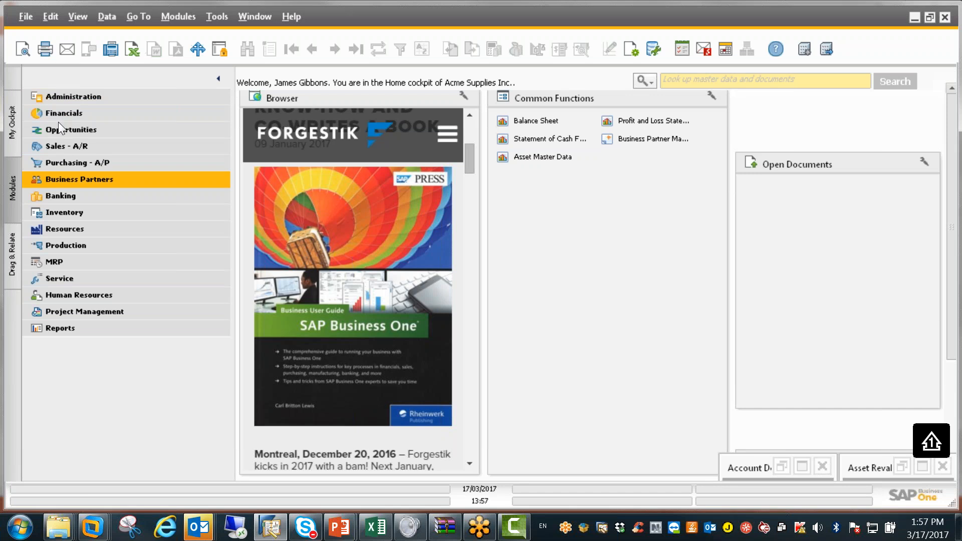
{"action": "key", "text": "Up"}
{"action": "key", "text": "Up"}
{"action": "key", "text": "Up"}
{"action": "key", "text": "Up"}
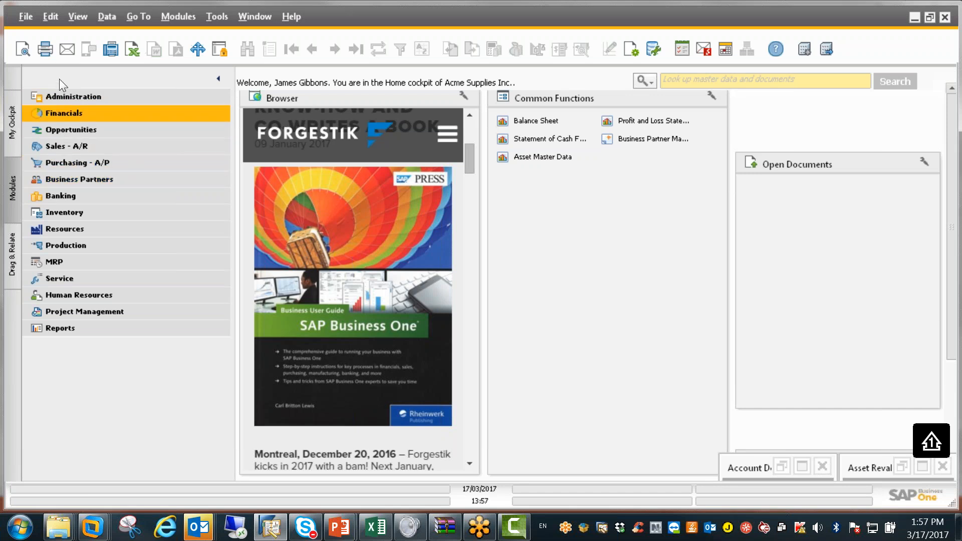
Expand the Financials module and its Fixed Assets branch to list the asset transactions.
{"action": "key", "text": "Right"}
{"action": "key", "text": "Down"}
{"action": "key", "text": "Down"}
{"action": "key", "text": "Down"}
{"action": "key", "text": "Down"}
{"action": "key", "text": "Down"}
{"action": "key", "text": "Down"}
{"action": "key", "text": "Down"}
{"action": "key", "text": "Down"}
{"action": "key", "text": "Down"}
{"action": "key", "text": "Down"}
{"action": "key", "text": "Down"}
{"action": "key", "text": "Down"}
{"action": "key", "text": "Down"}
{"action": "key", "text": "Down"}
{"action": "key", "text": "Down"}
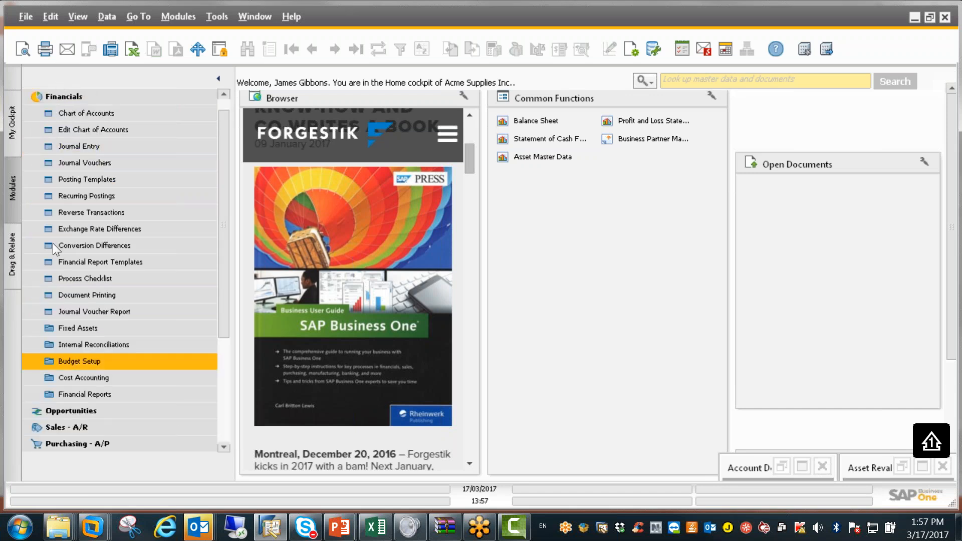
{"action": "key", "text": "Up"}
{"action": "key", "text": "Up"}
{"action": "key", "text": "Right"}
{"action": "key", "text": "Down"}
{"action": "key", "text": "Down"}
{"action": "key", "text": "Down"}
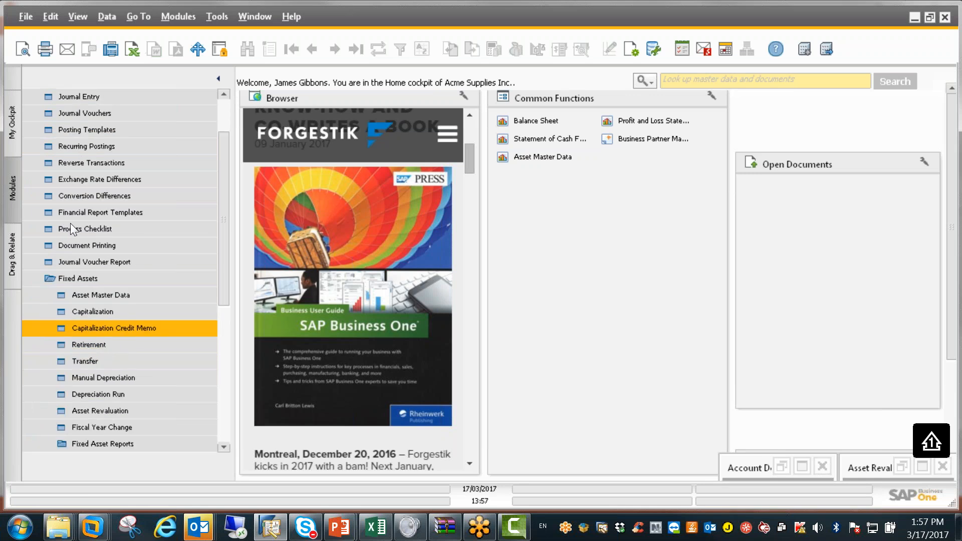
{"action": "key", "text": "Up"}
{"action": "scroll", "coordinate": [147, 206], "scroll_direction": "down", "scroll_amount": 2}
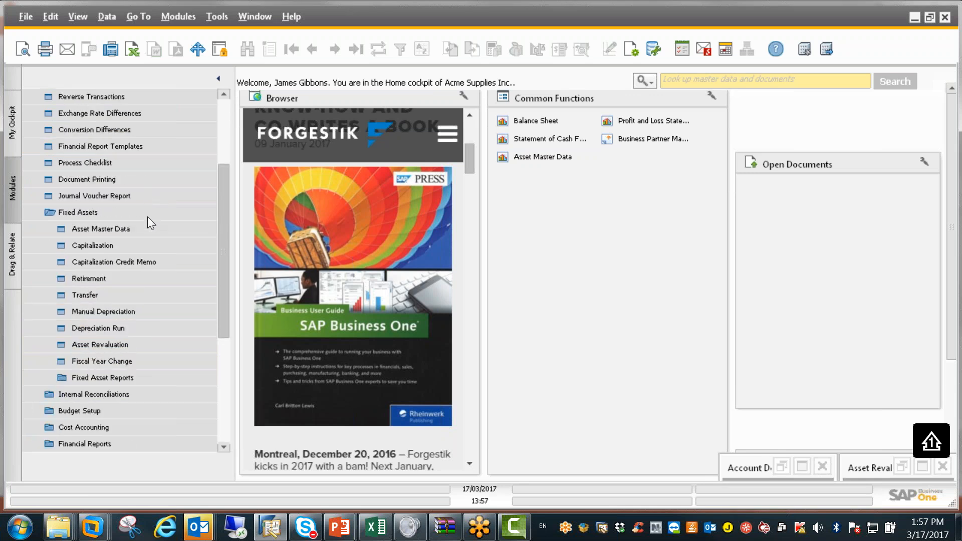
Display asset Container02 in Asset Master Data and its posted document number 3 in Capitalization.
{"action": "key", "text": "Up"}
{"action": "key", "text": "Up"}
{"action": "key", "text": "Up"}
{"action": "key", "text": "Up"}
{"action": "key", "text": "Return"}
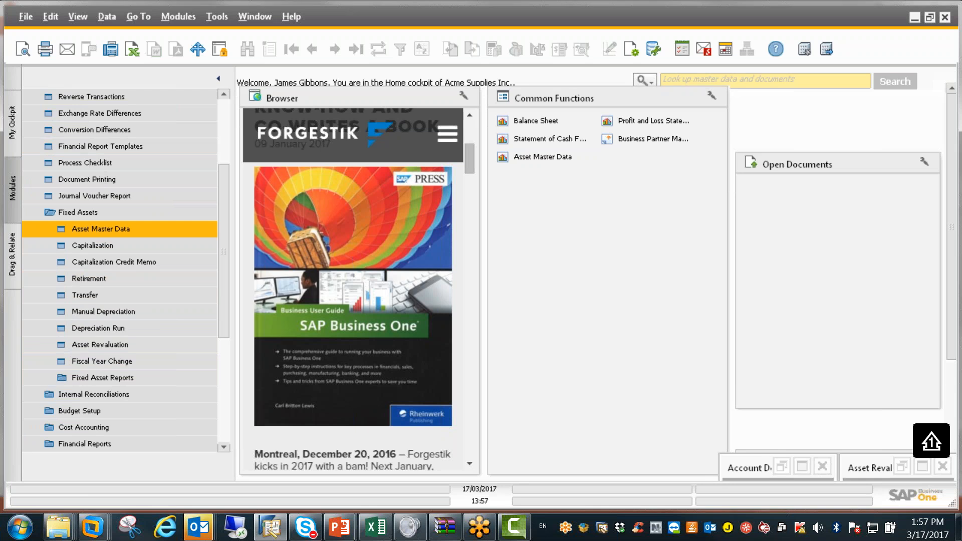
{"action": "key", "text": "Page_Up"}
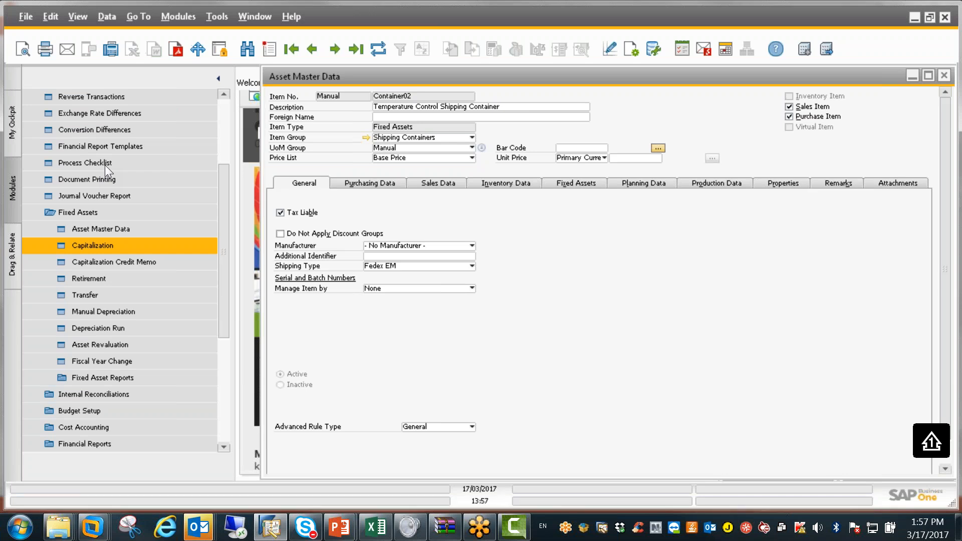
{"action": "key", "text": "Return"}
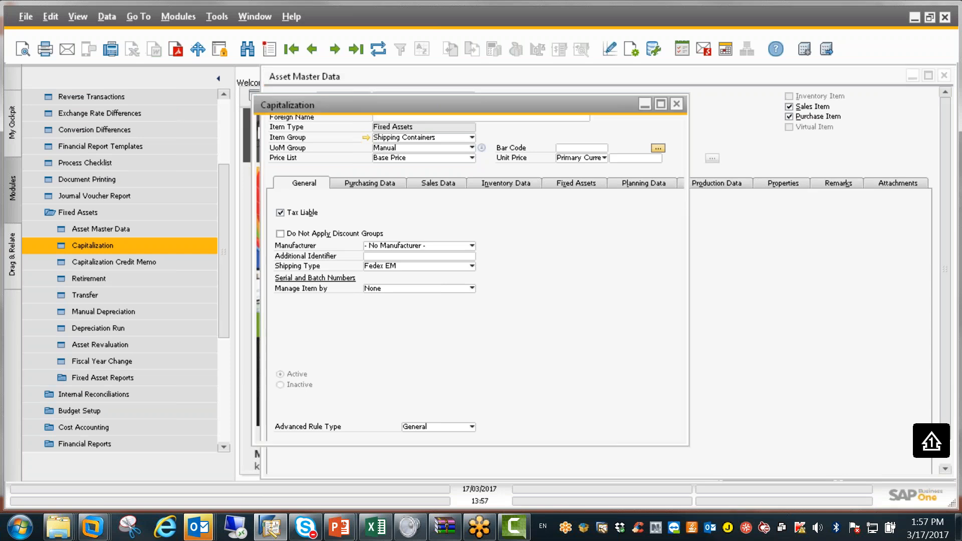
{"action": "key", "text": "Page_Up"}
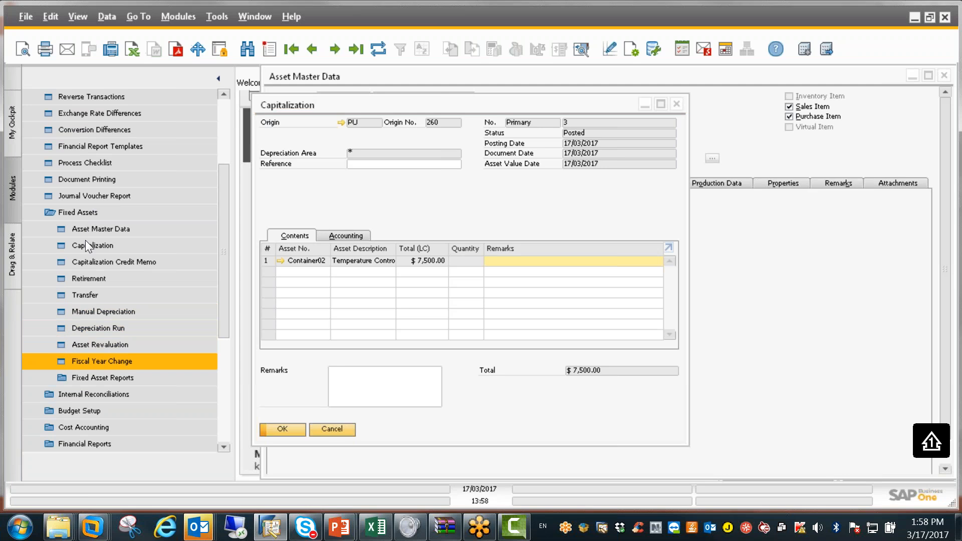
Open the Fiscal Year Change window to view its fields, and close it without executing.
{"action": "key", "text": "Return"}
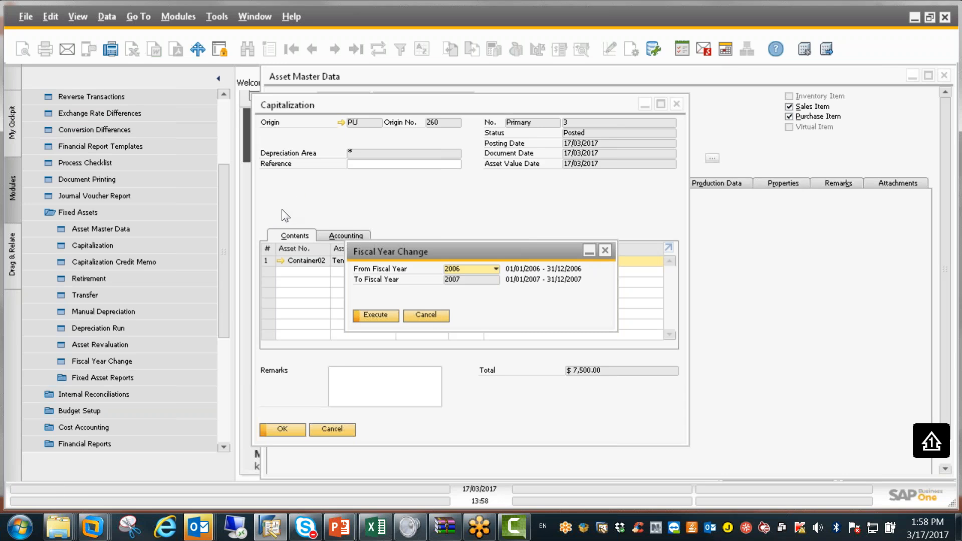
{"action": "key", "text": "Escape"}
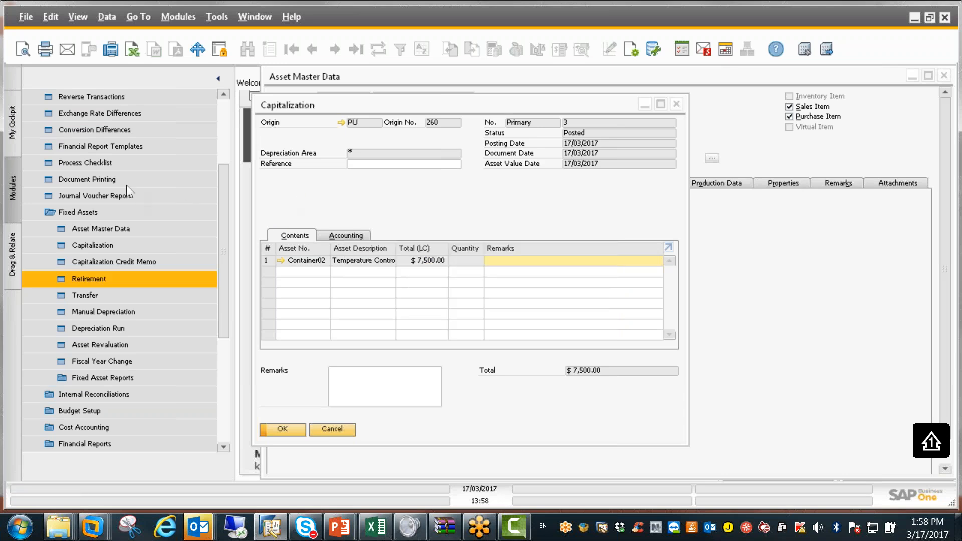
Collapse the Fixed Assets branch and the Financials module, leaving the Capitalization document open.
{"action": "left_click", "coordinate": [78, 212]}
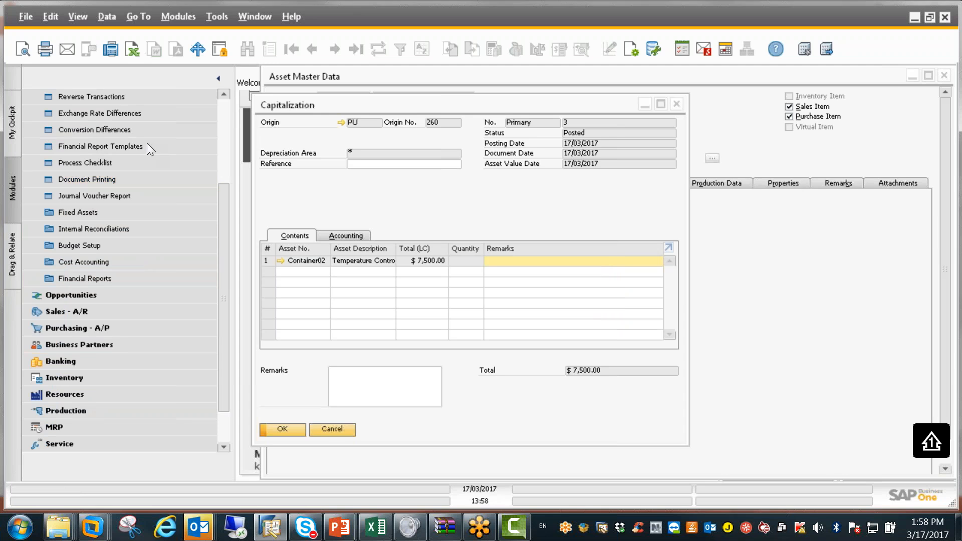
{"action": "scroll", "coordinate": [148, 125], "scroll_direction": "up", "scroll_amount": 3}
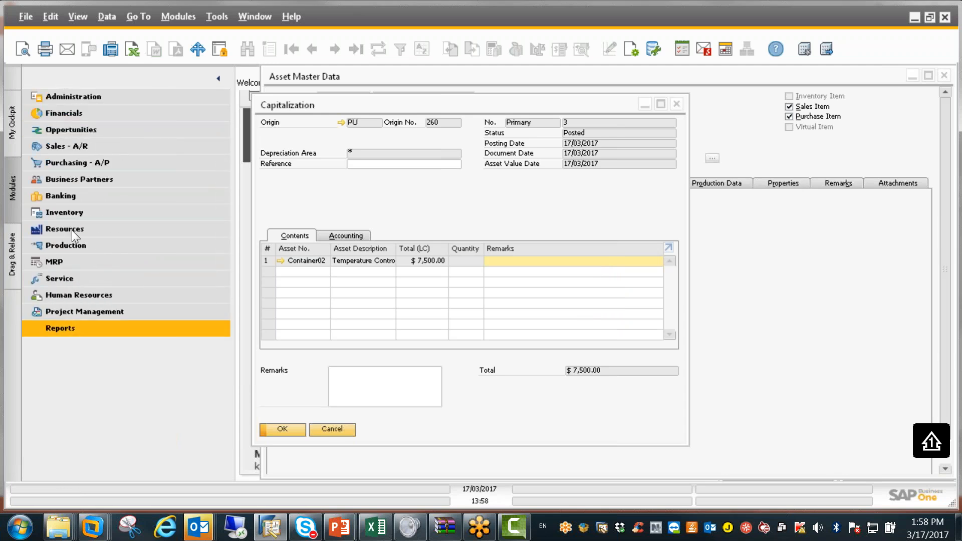
{"action": "mouse_move", "coordinate": [58, 527]}
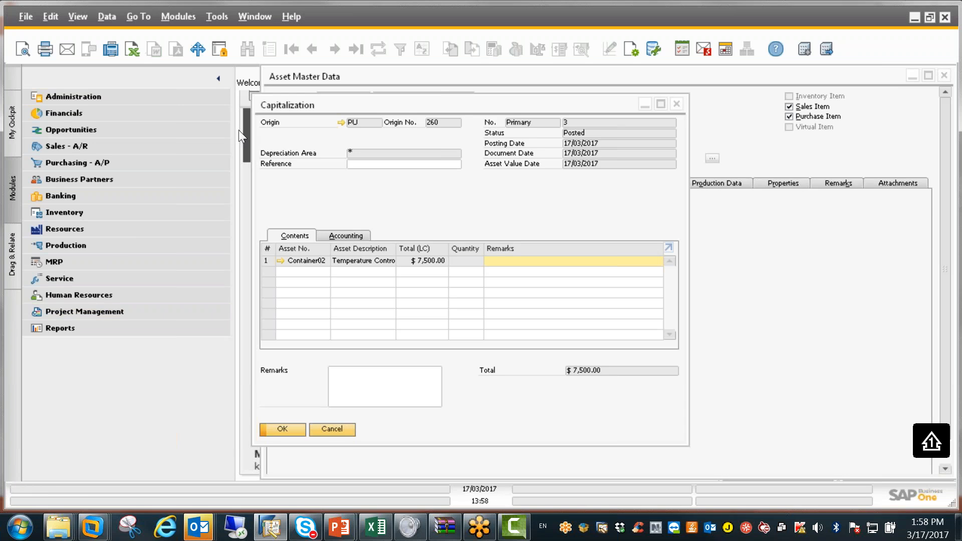
Return to the Container02 Asset Master Data window, and expand Fixed Assets under the Financials module.
{"action": "left_click", "coordinate": [453, 75]}
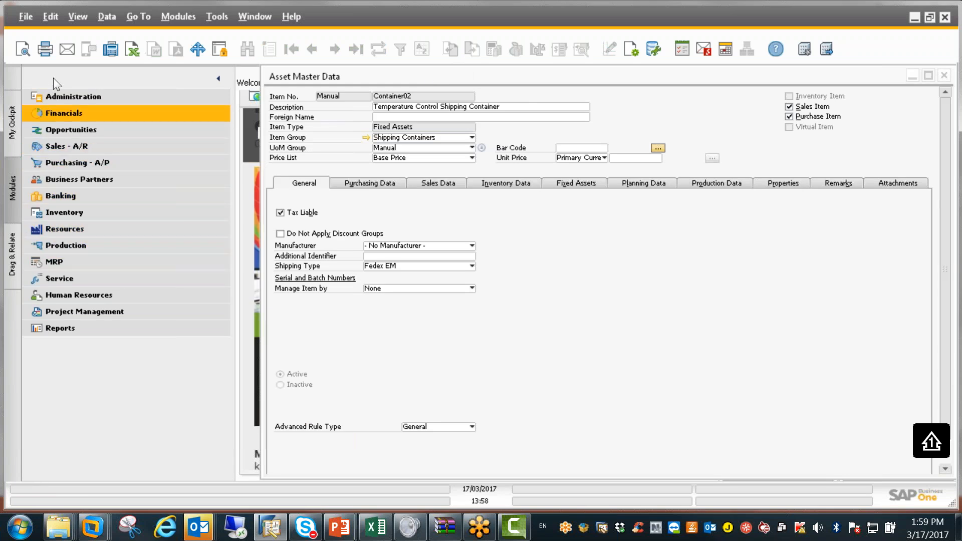
{"action": "left_click", "coordinate": [63, 113]}
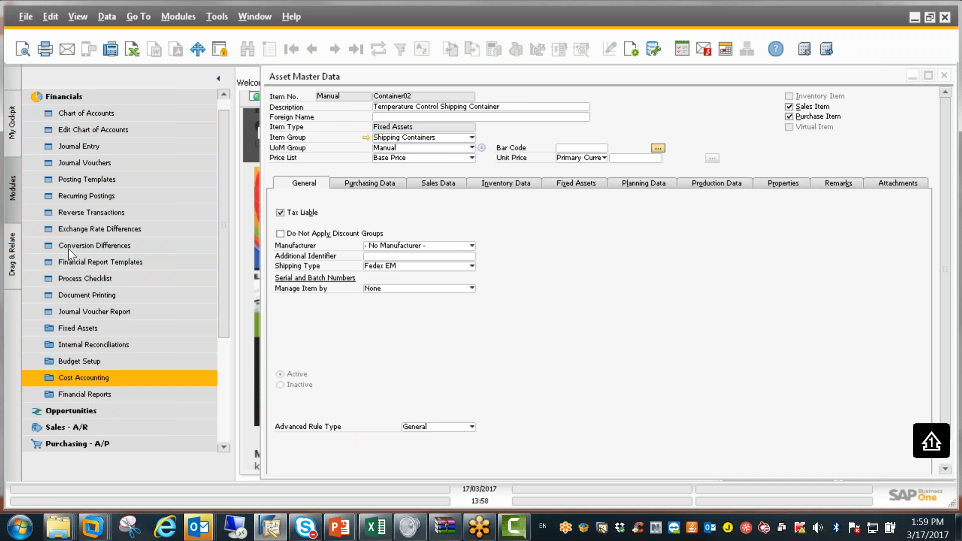
{"action": "left_click", "coordinate": [75, 327]}
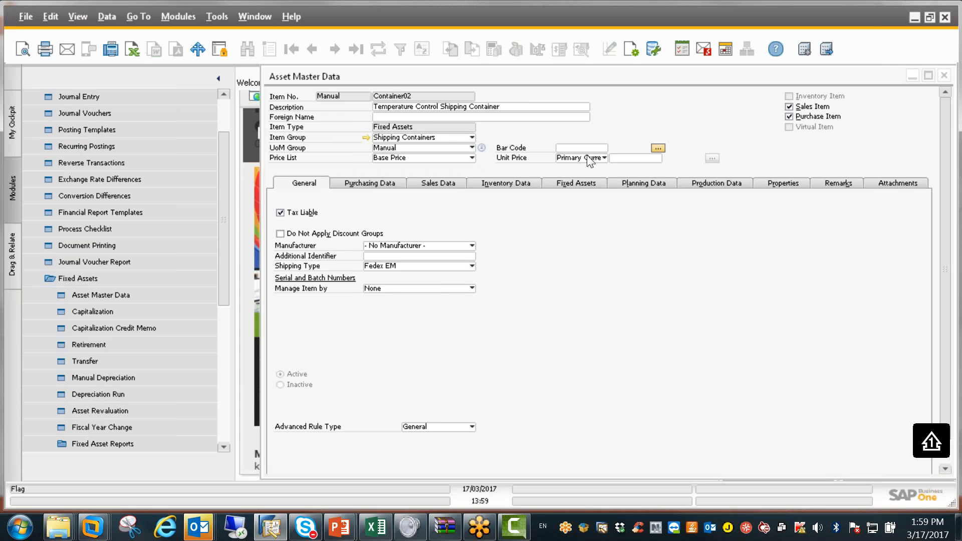
Review Container02's sales, inventory and fixed assets overview data, and check the available locations, keeping Toronto selected.
{"action": "left_click", "coordinate": [268, 129]}
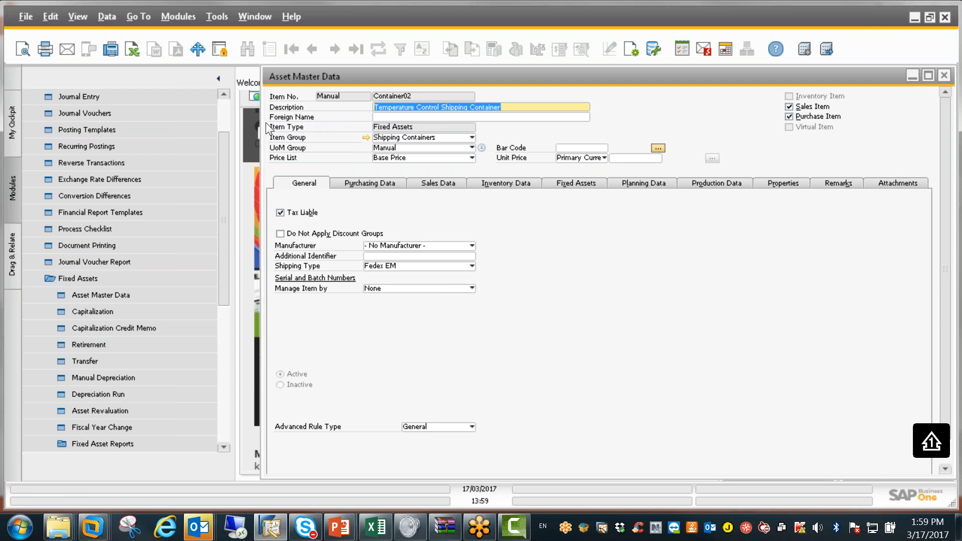
{"action": "key", "text": "ctrl+Tab"}
{"action": "key", "text": "ctrl+Tab"}
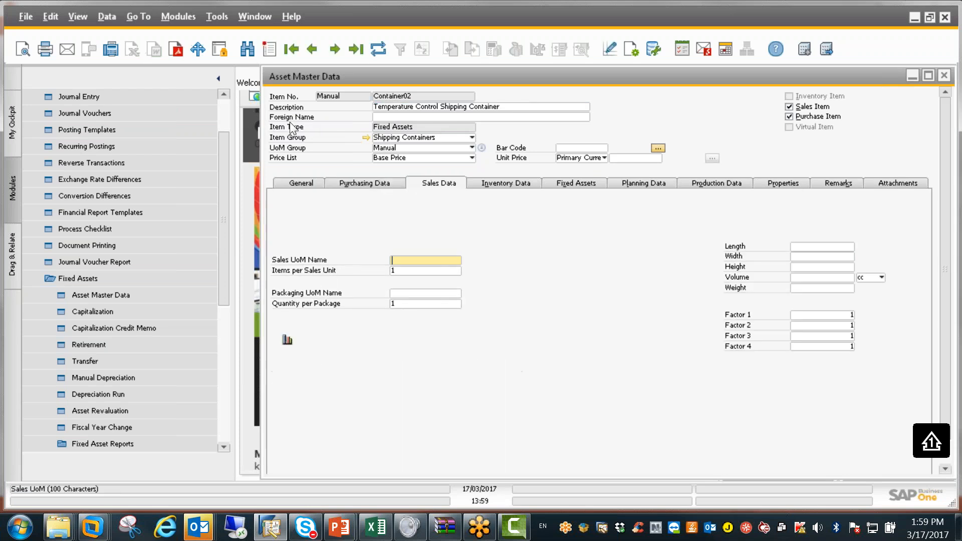
{"action": "key", "text": "ctrl+Tab"}
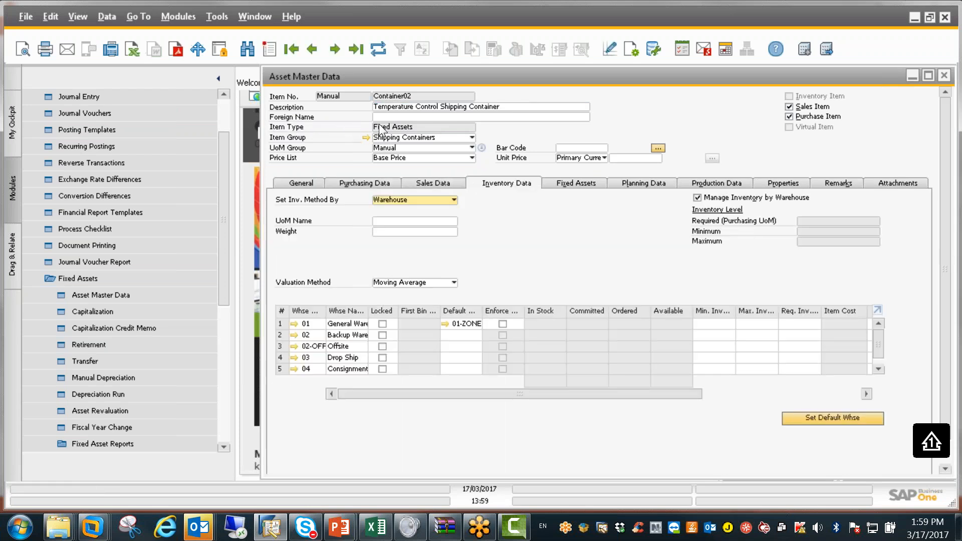
{"action": "key", "text": "ctrl+Tab"}
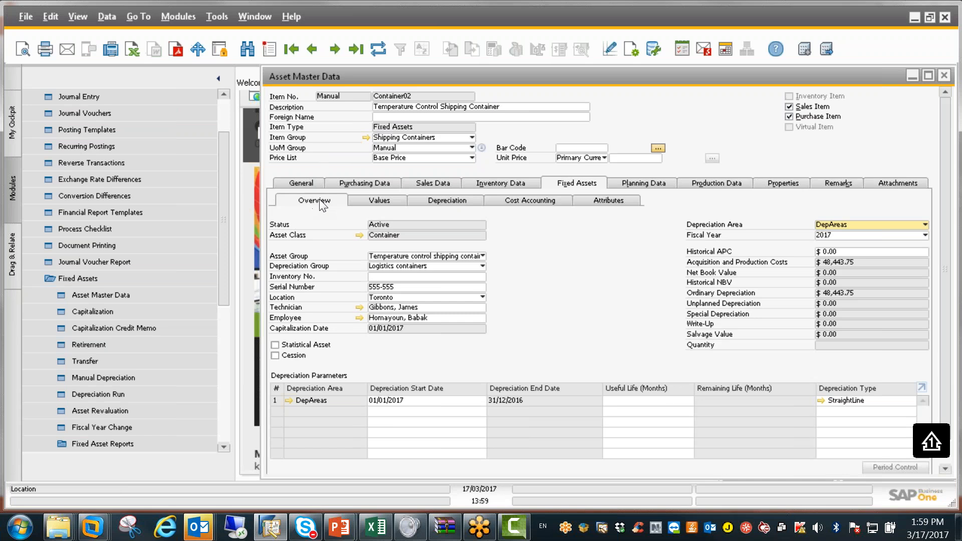
{"action": "left_click", "coordinate": [479, 297]}
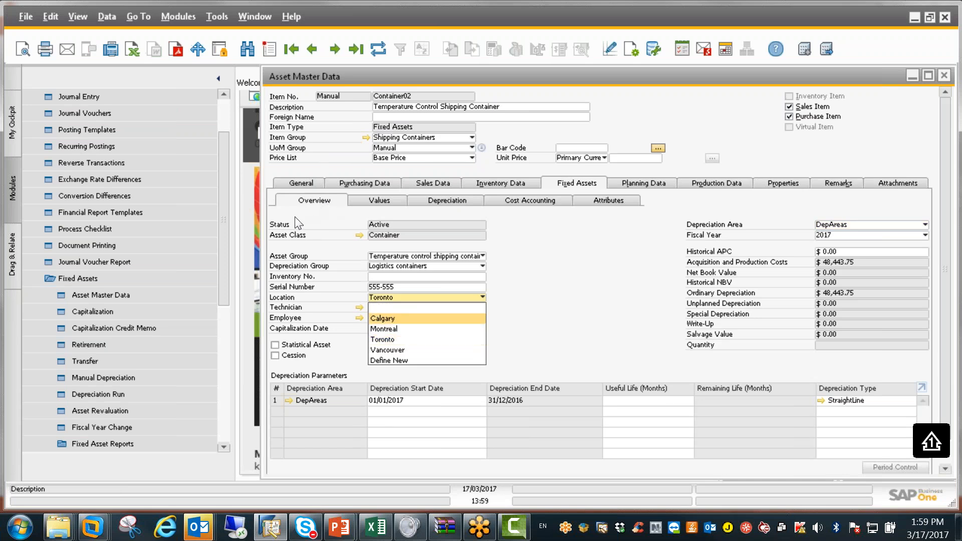
{"action": "left_click", "coordinate": [403, 339]}
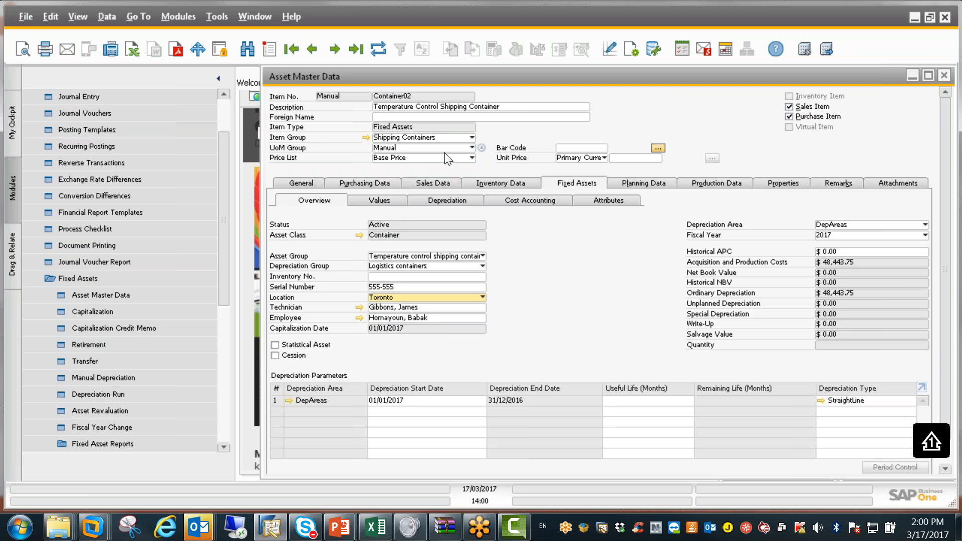
Switch to the Forgestik-Fixed Assets presentation in PowerPoint and find the closing slides after the Summary slide.
{"action": "mouse_move", "coordinate": [357, 522]}
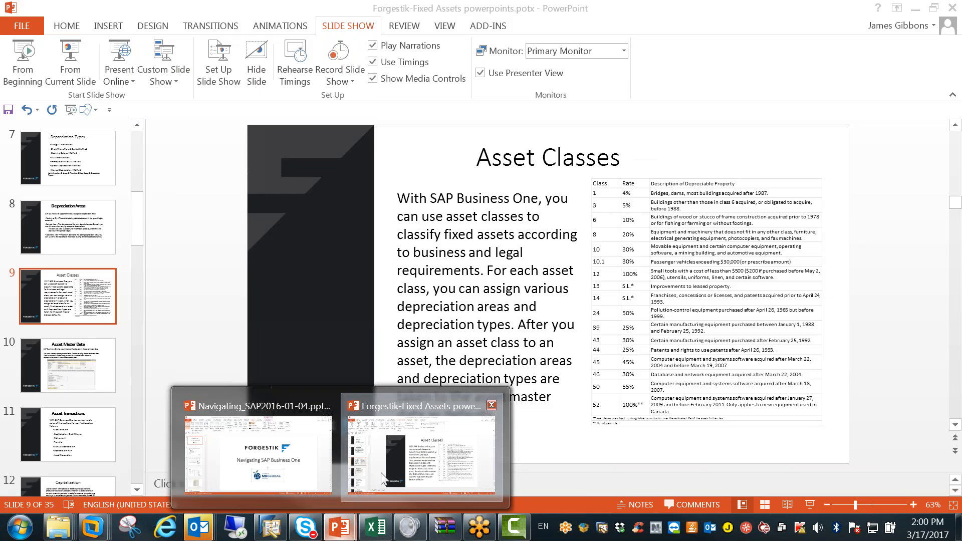
{"action": "left_click", "coordinate": [381, 473]}
{"action": "scroll", "coordinate": [128, 350], "scroll_direction": "down", "scroll_amount": 8}
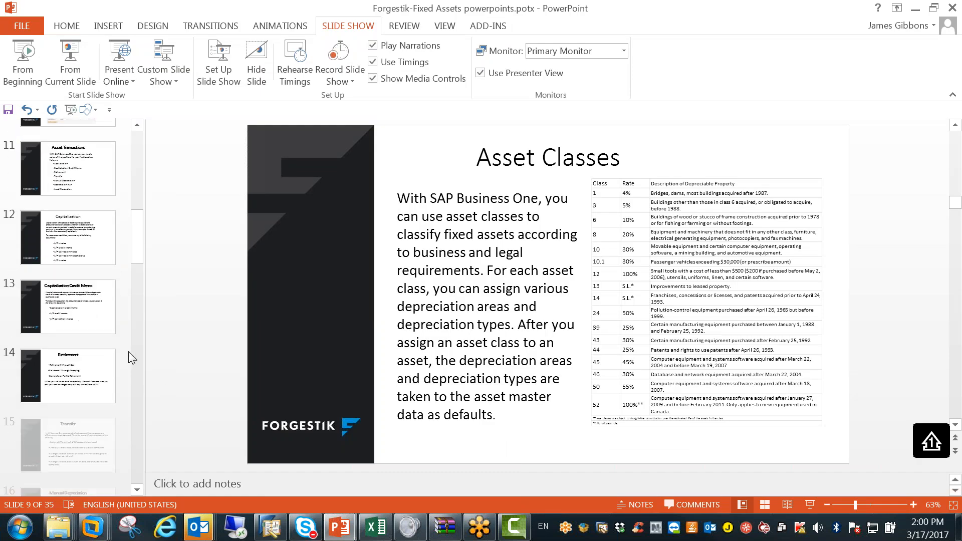
{"action": "scroll", "coordinate": [154, 328], "scroll_direction": "down", "scroll_amount": 5}
{"action": "scroll", "coordinate": [157, 332], "scroll_direction": "down", "scroll_amount": 7}
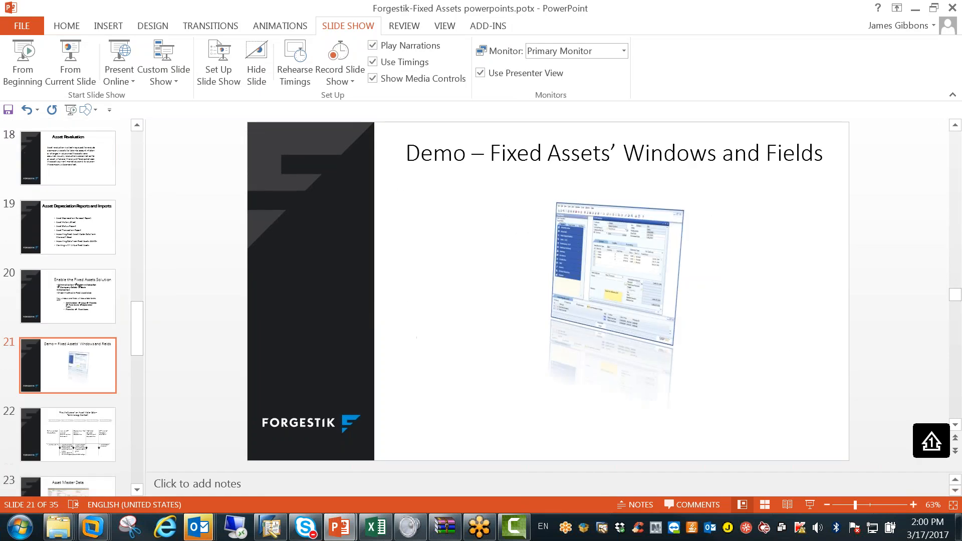
{"action": "left_click_drag", "start_coordinate": [134, 343], "coordinate": [118, 451]}
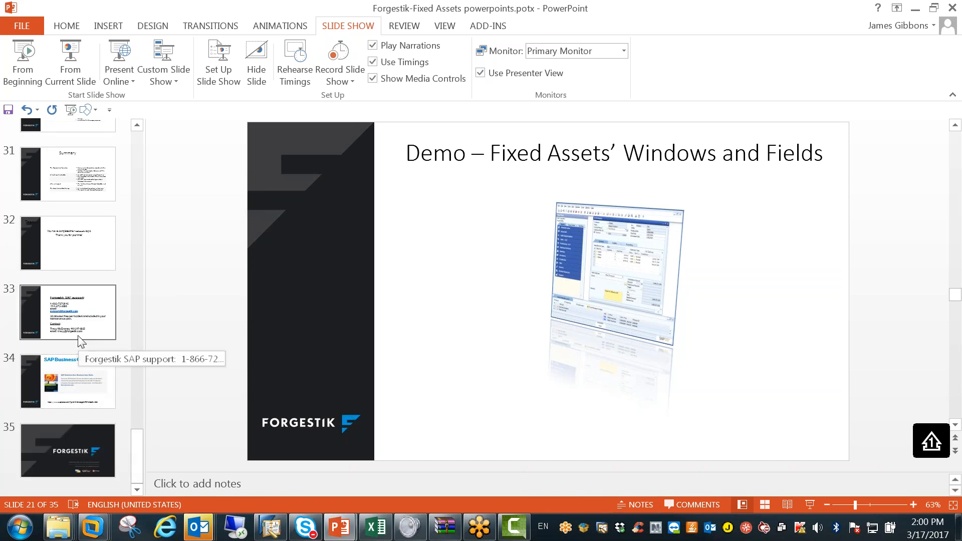